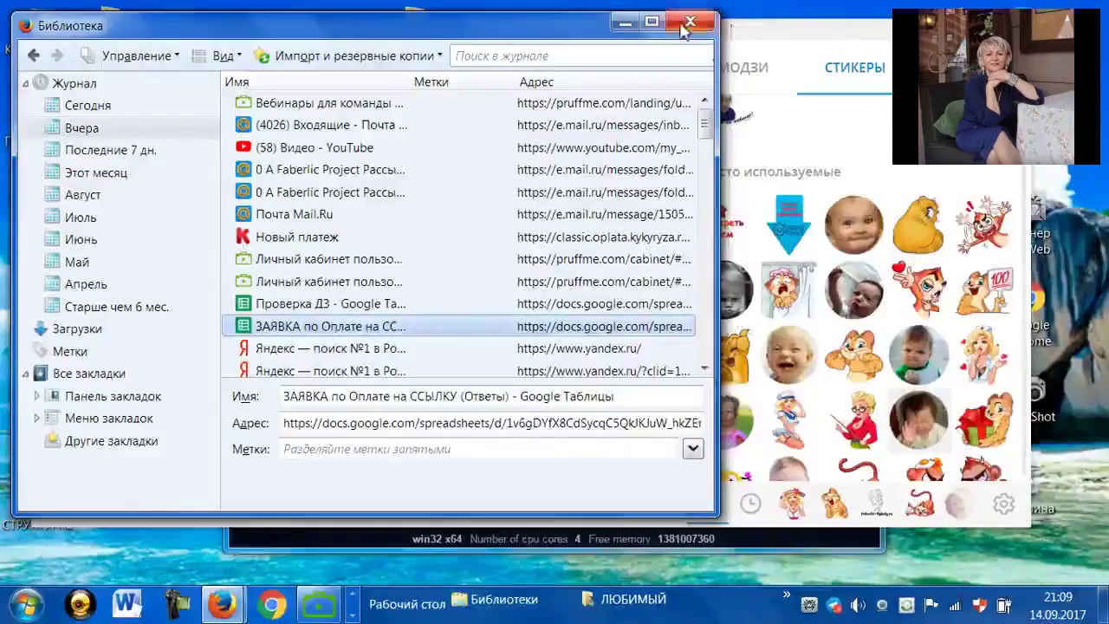
Clear the desktop by closing the browser library and chat windows and minimizing the Screen Share Application.
left_click(686, 24)
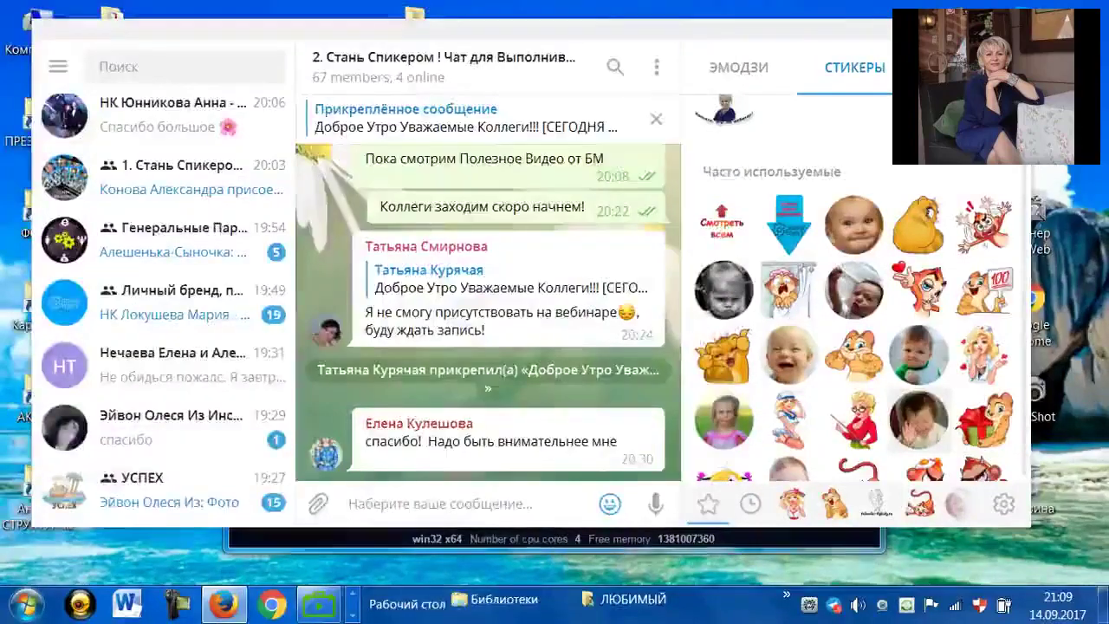
left_click(1011, 29)
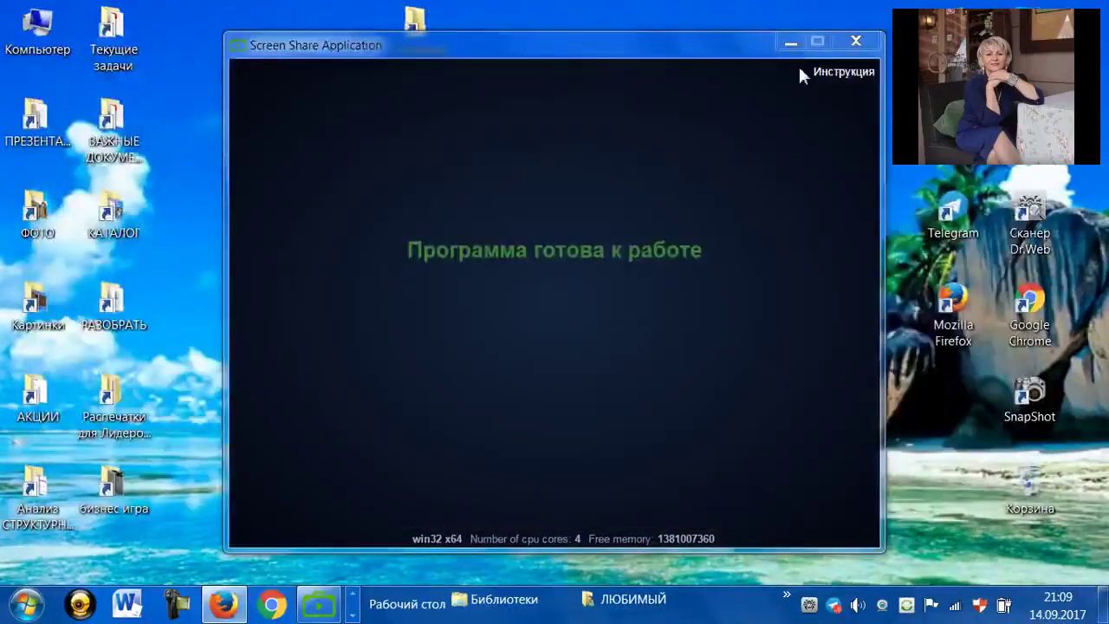
left_click(790, 41)
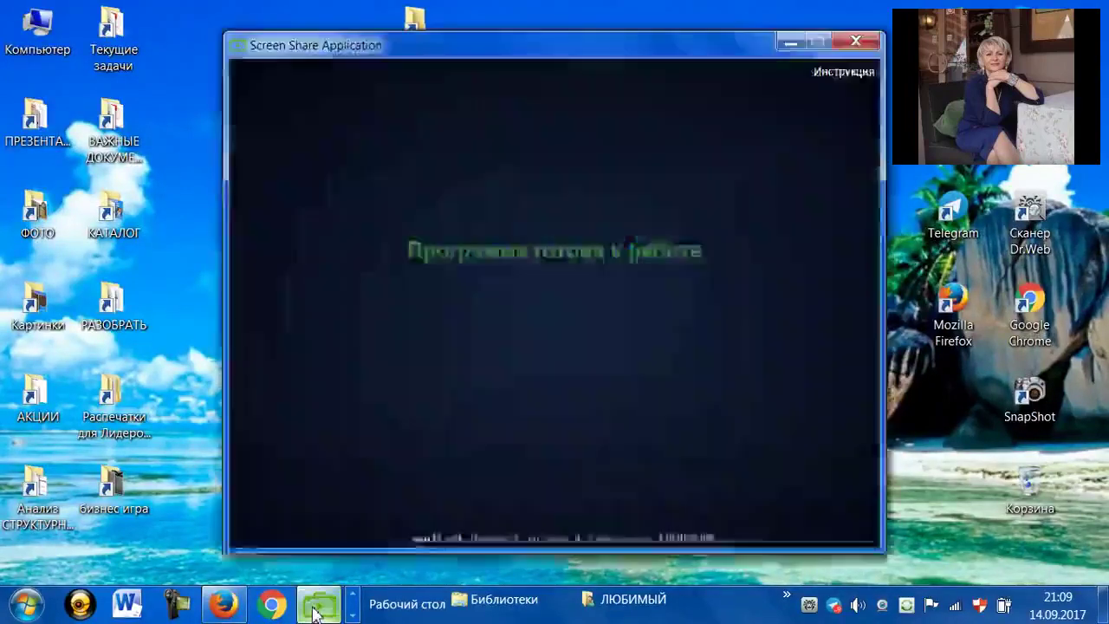
left_click(316, 609)
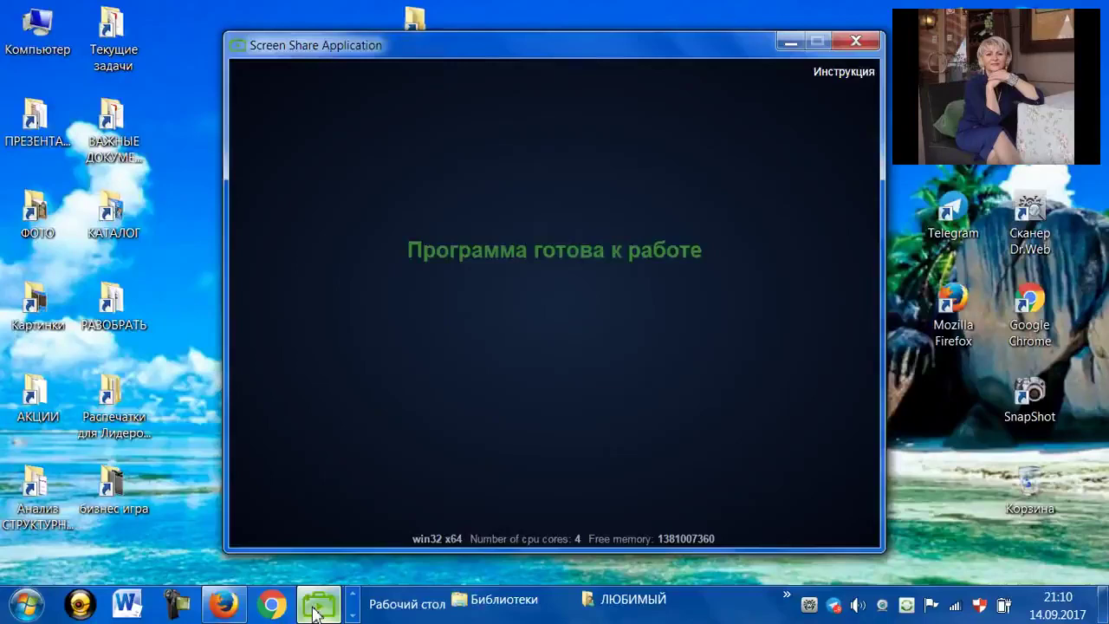
left_click(781, 46)
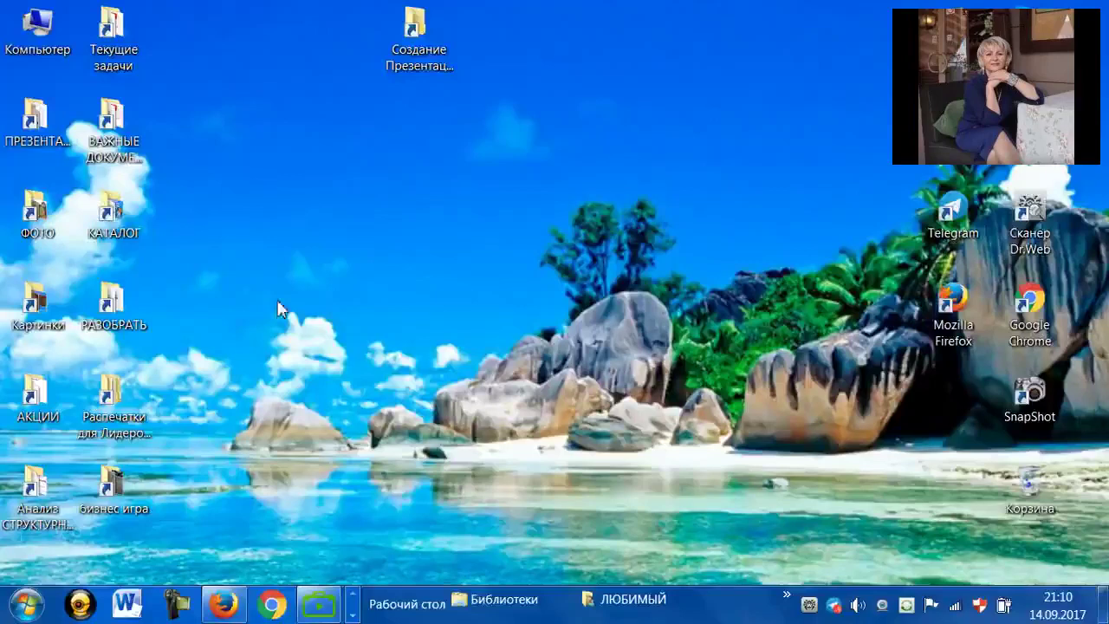
Open the "Добро пожаловать в Мир Парфюмерии Фаберлик" presentation from the desktop's ПРЕЗЕНТАЦИЯ folder, dismiss the Camtasia add-in tip and maximize the window.
double_click(43, 140)
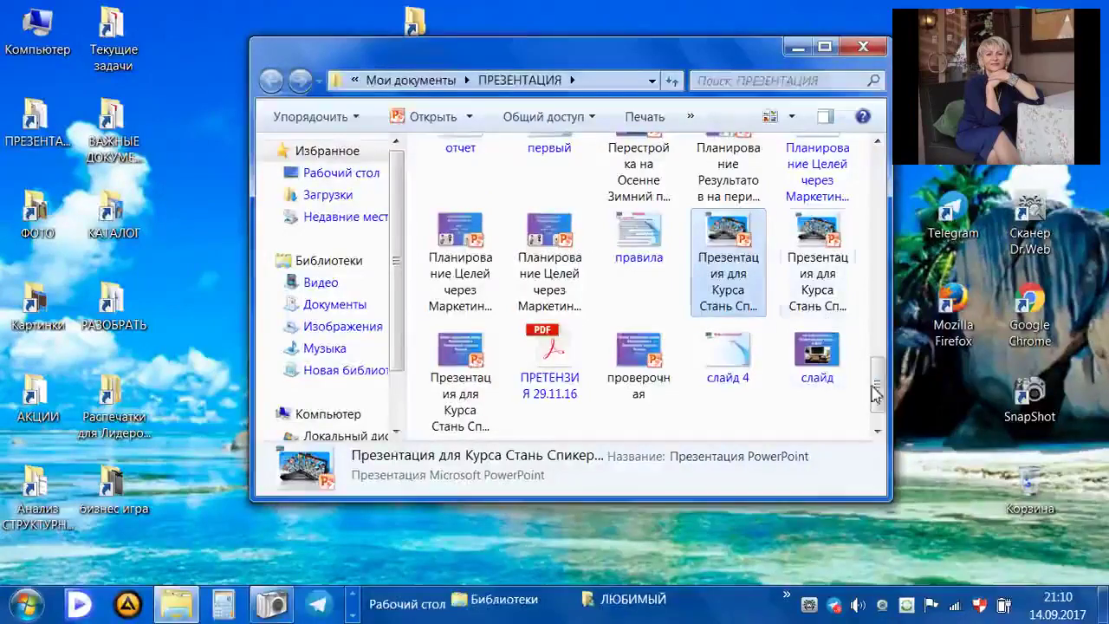
left_click_drag(876, 386, 882, 336)
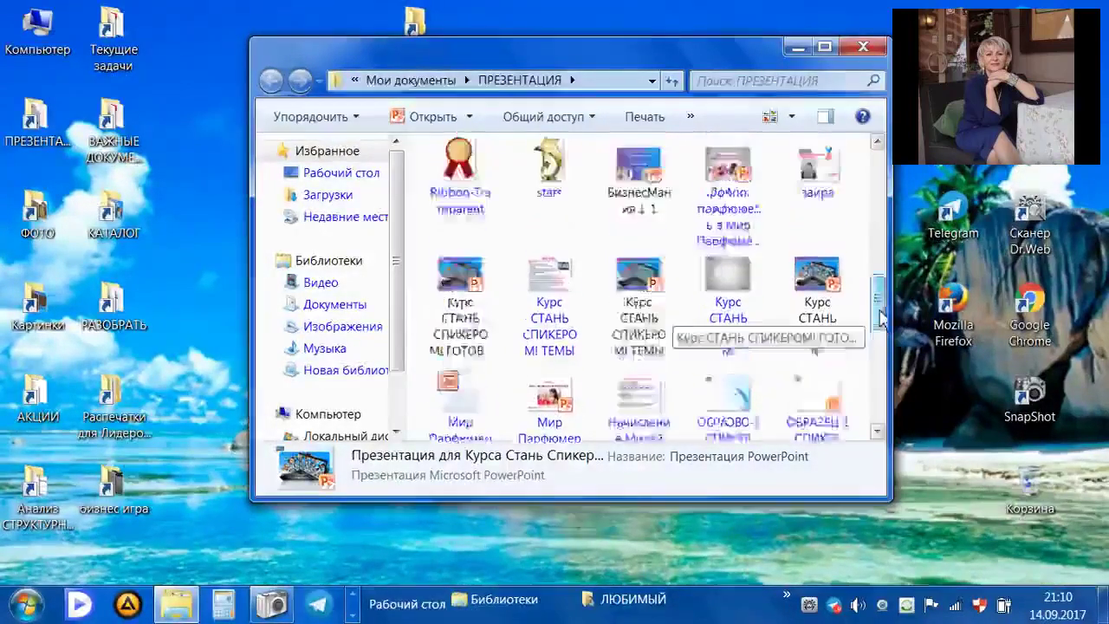
scroll(737, 294, "up", 3)
double_click(740, 285)
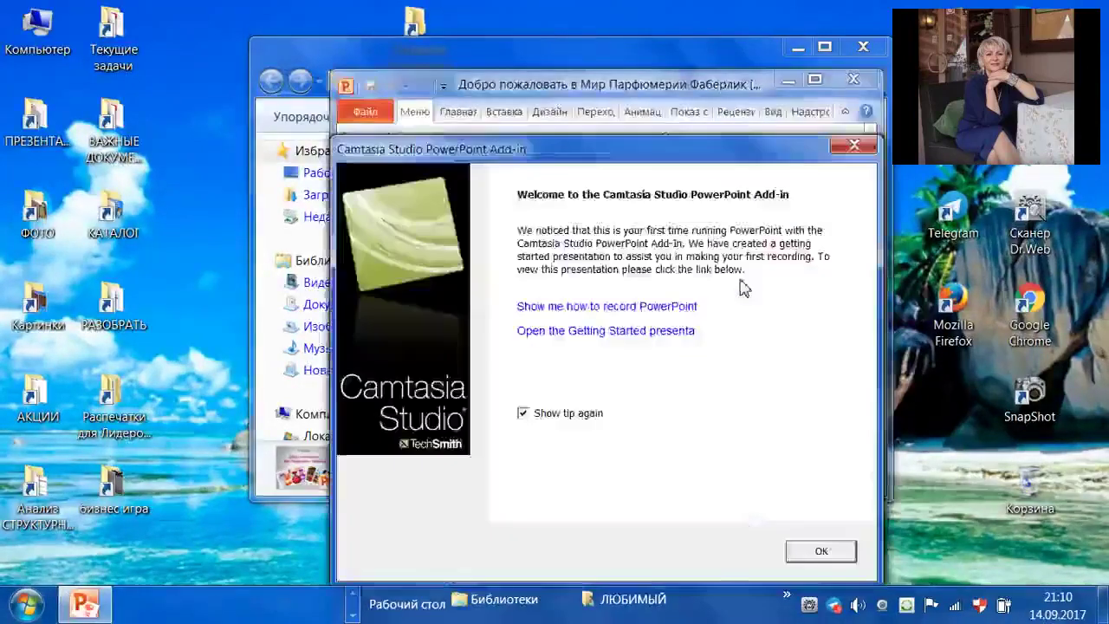
left_click(854, 146)
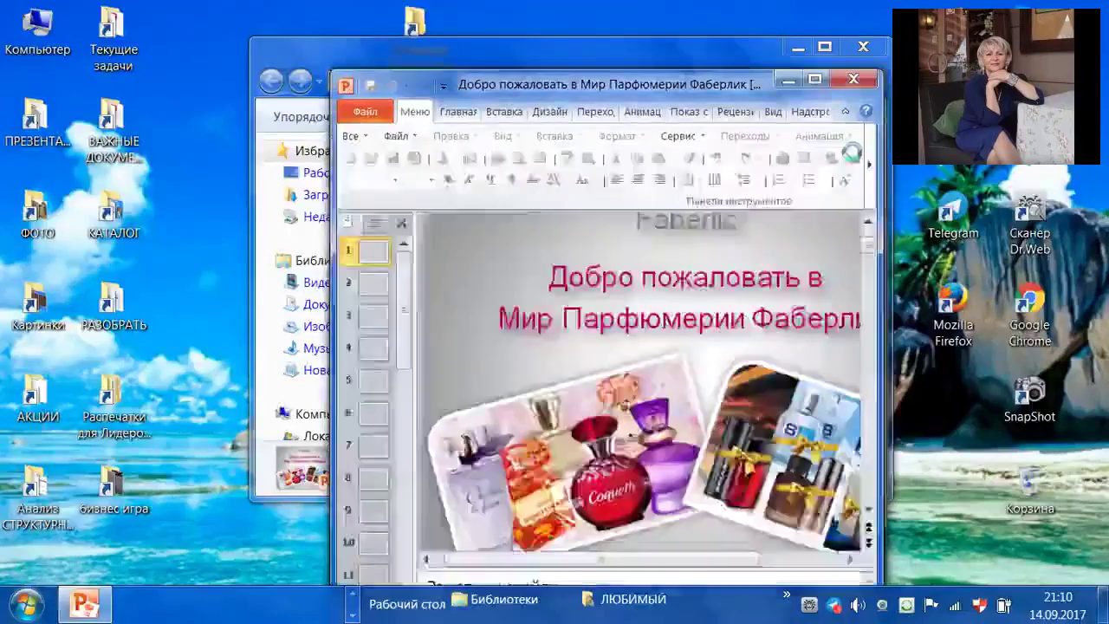
left_click(816, 81)
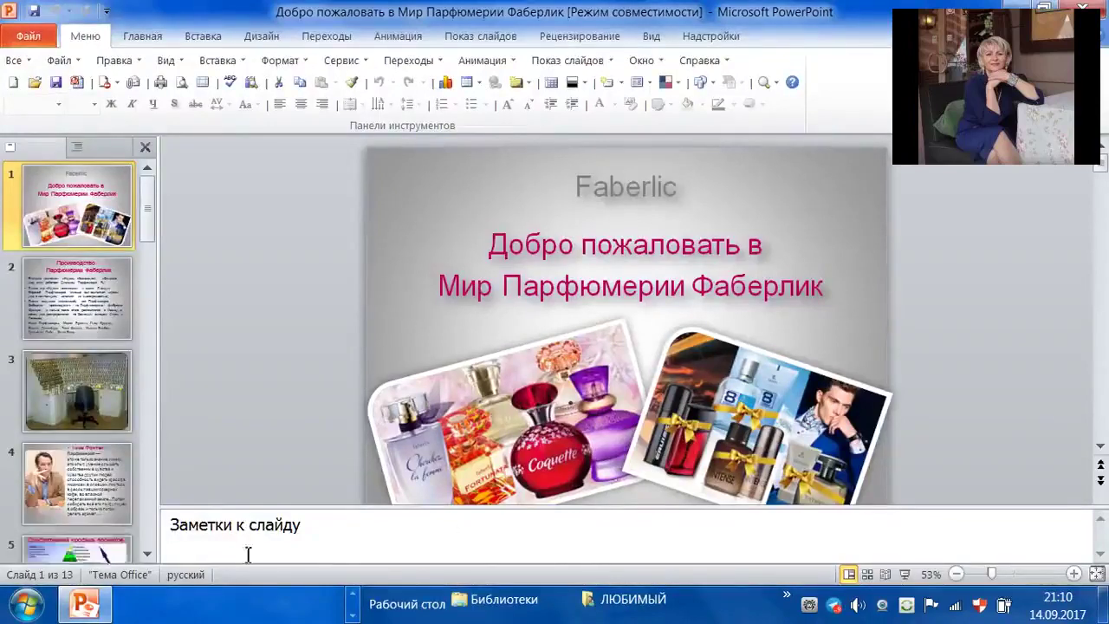
Switch to Firefox to check the webinar room's chat and screen broadcast, and return to the presentation.
left_click(354, 597)
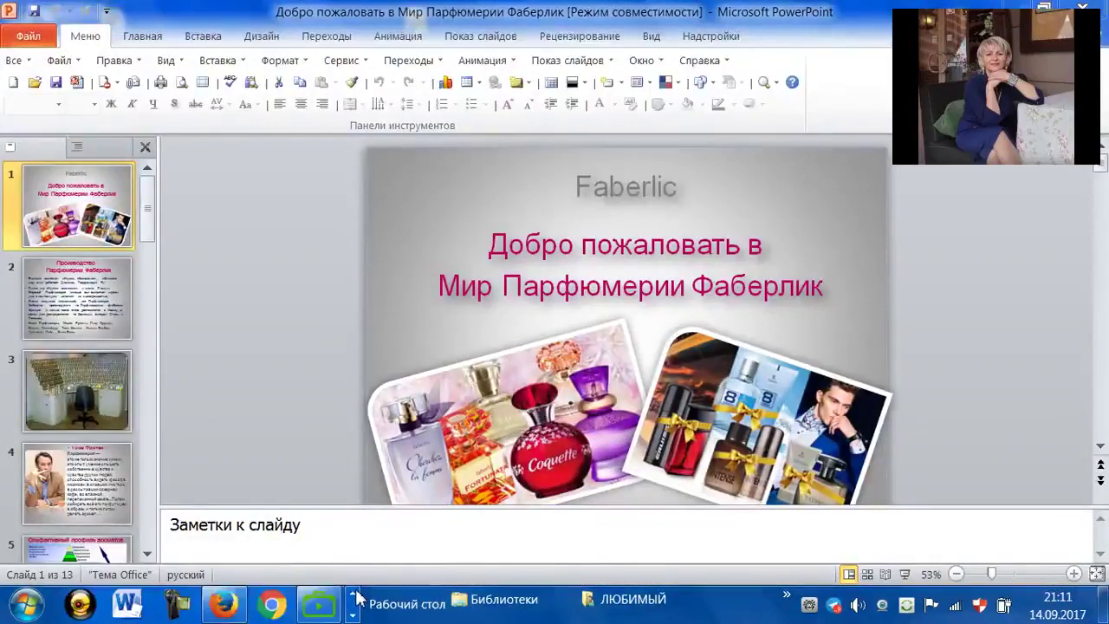
left_click(224, 609)
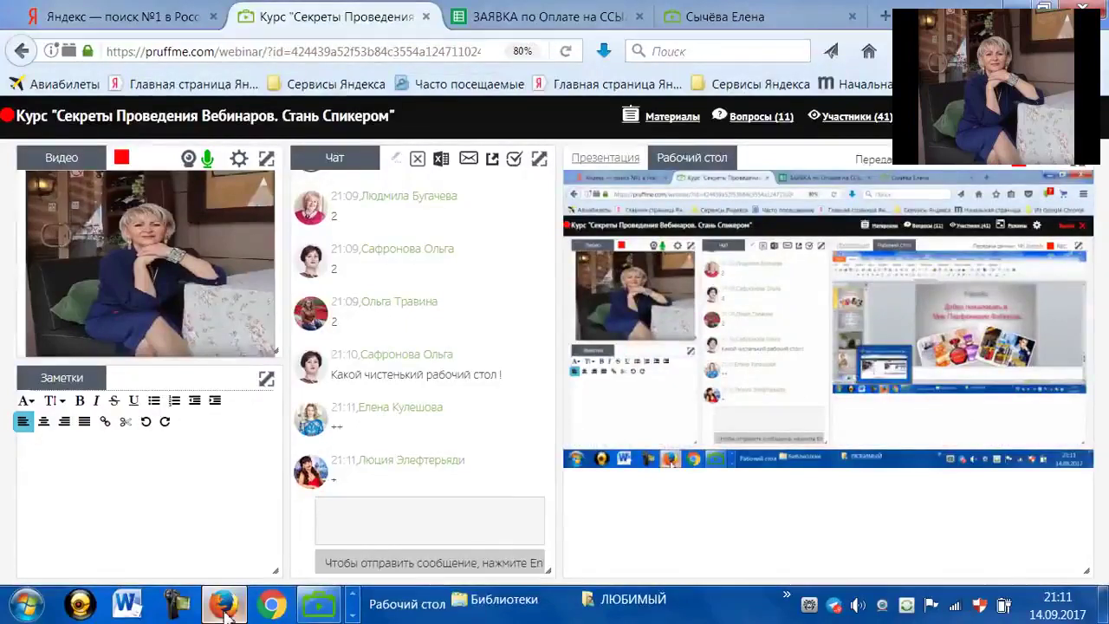
left_click(224, 609)
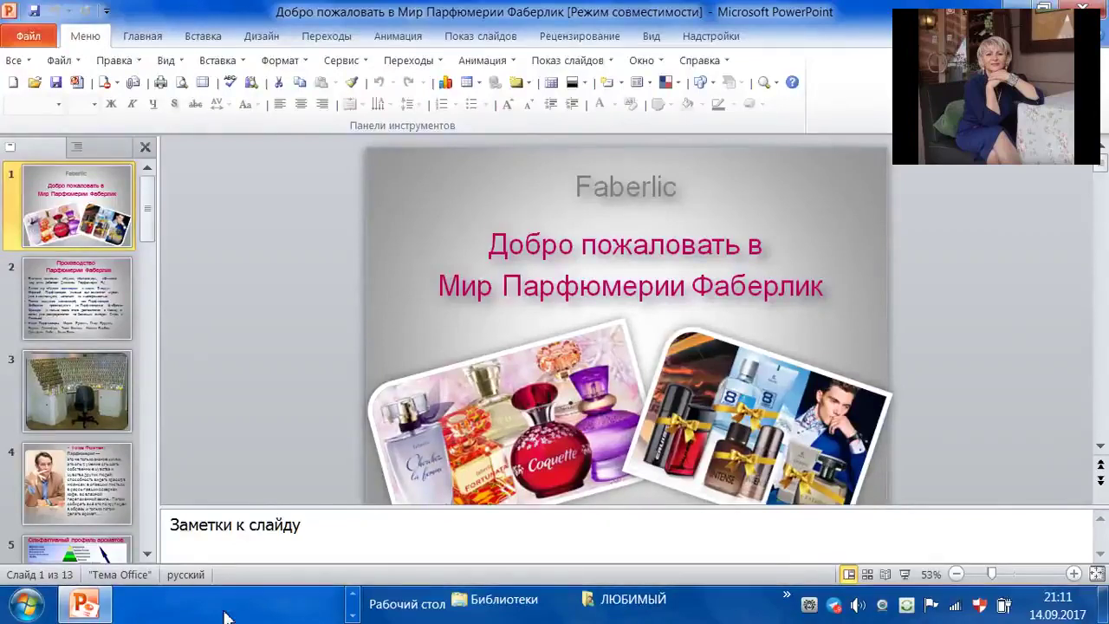
Delete both perfume pictures from slide 1.
left_click(558, 456)
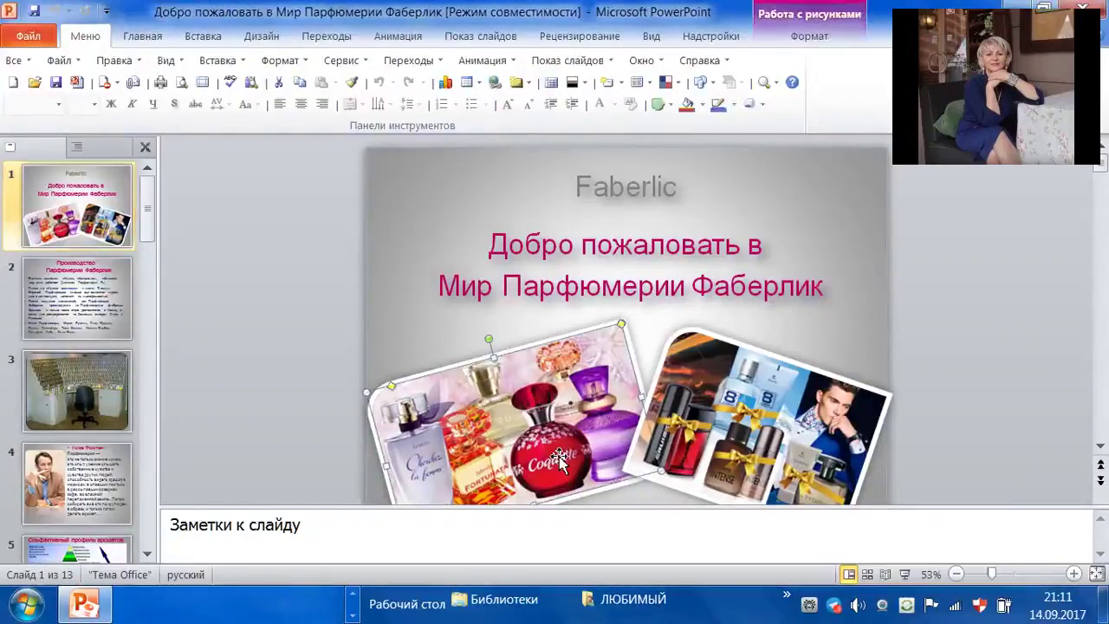
key("Delete")
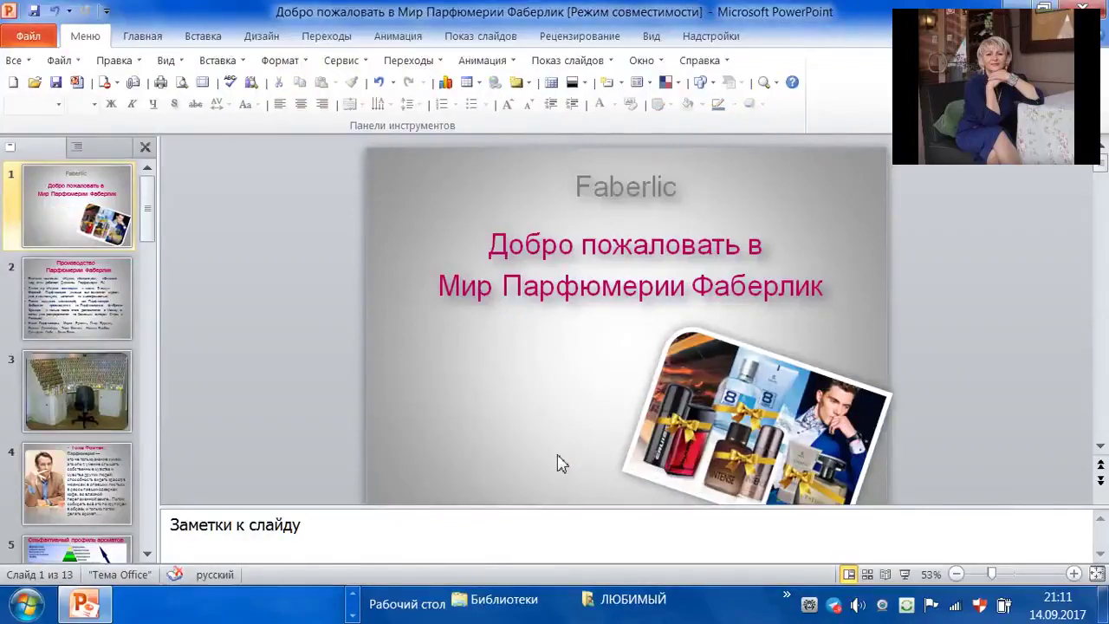
left_click(719, 429)
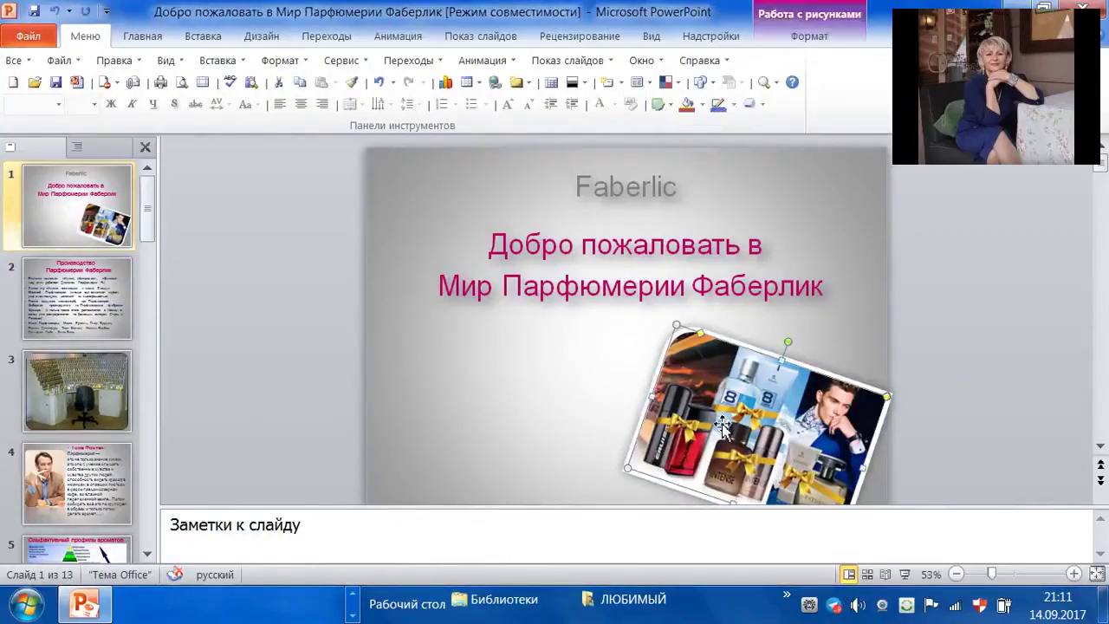
key("Delete")
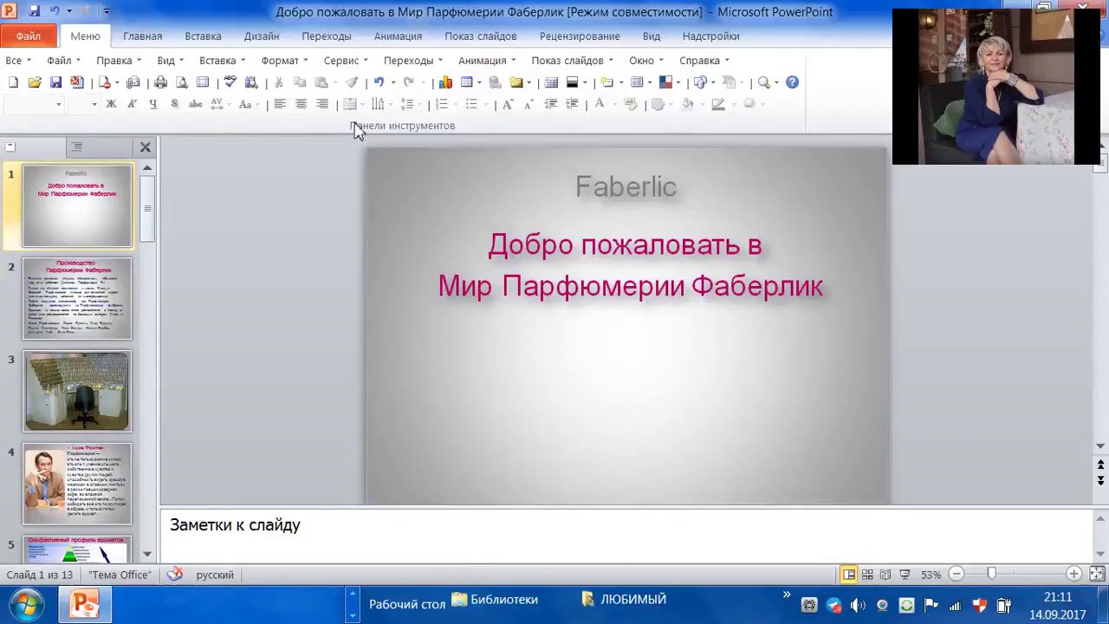
Insert the picture "1 (2)" from the desktop's Картинки folder onto slide 1.
left_click(214, 36)
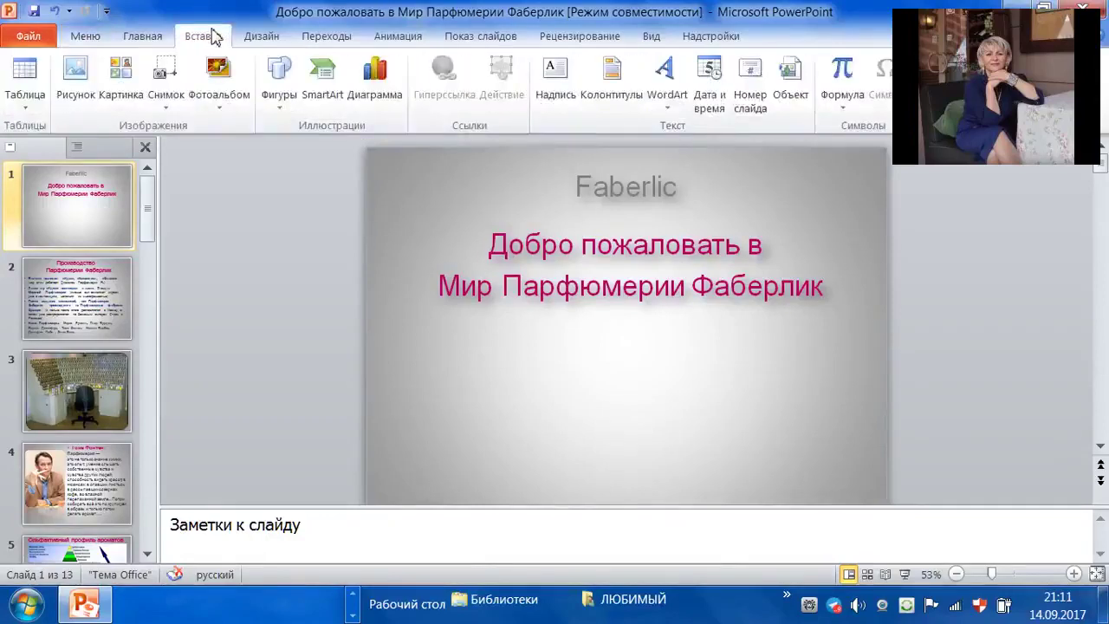
left_click(76, 80)
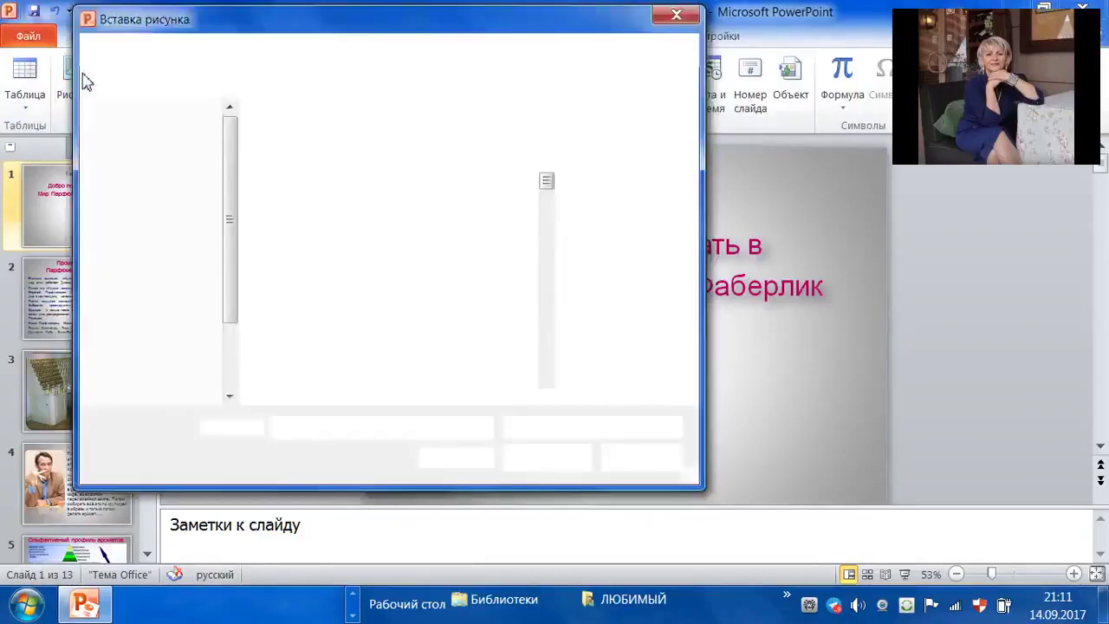
left_click(201, 187)
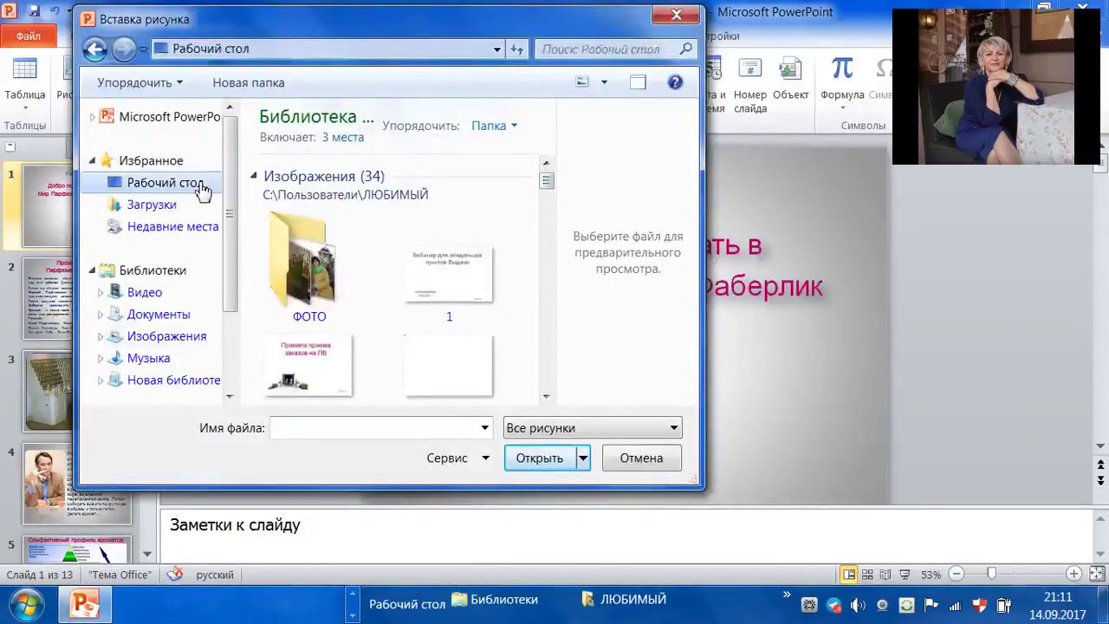
left_click_drag(549, 185, 545, 314)
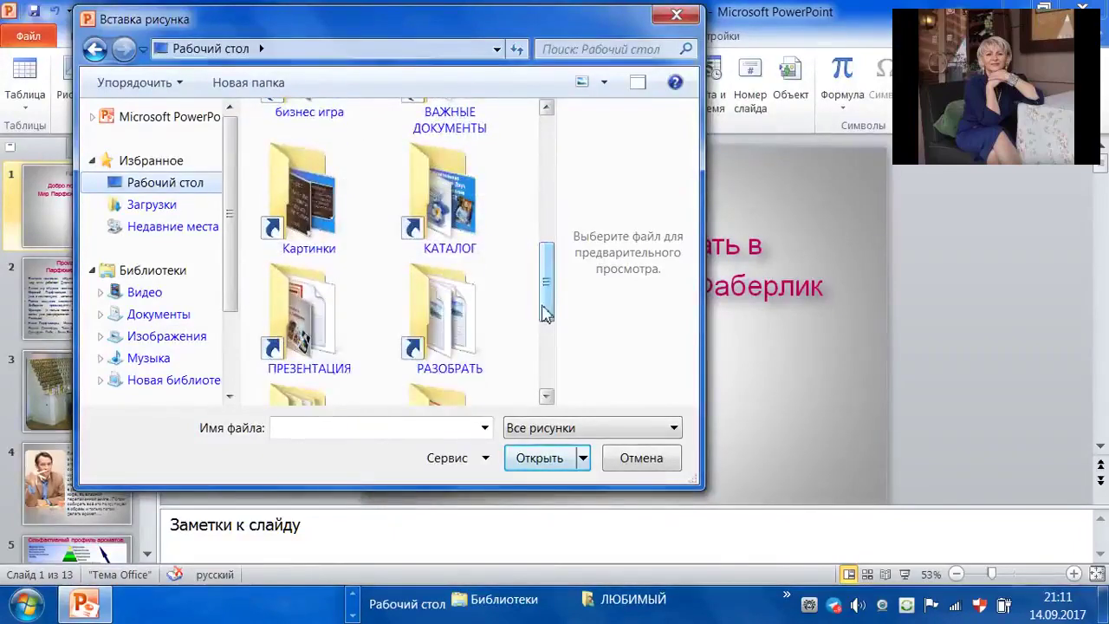
double_click(304, 230)
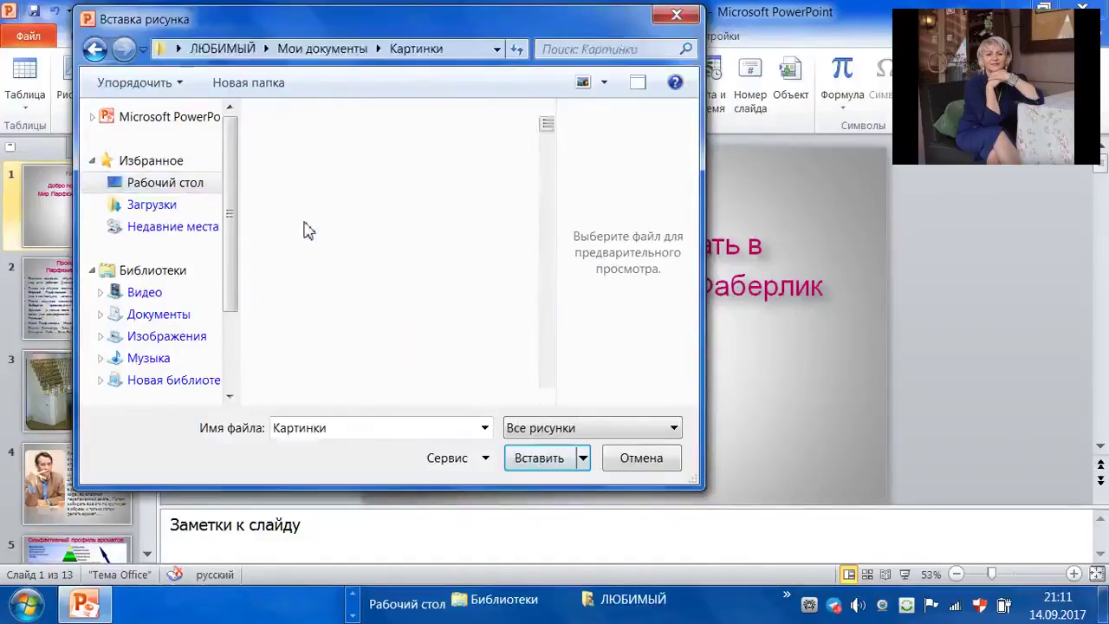
left_click(323, 208)
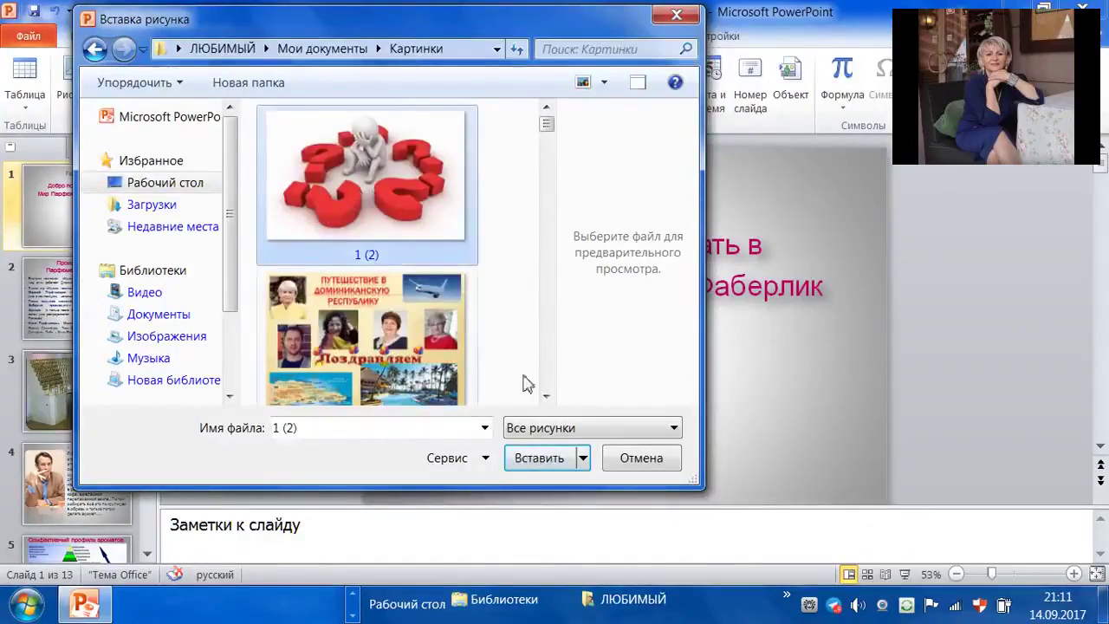
left_click(539, 458)
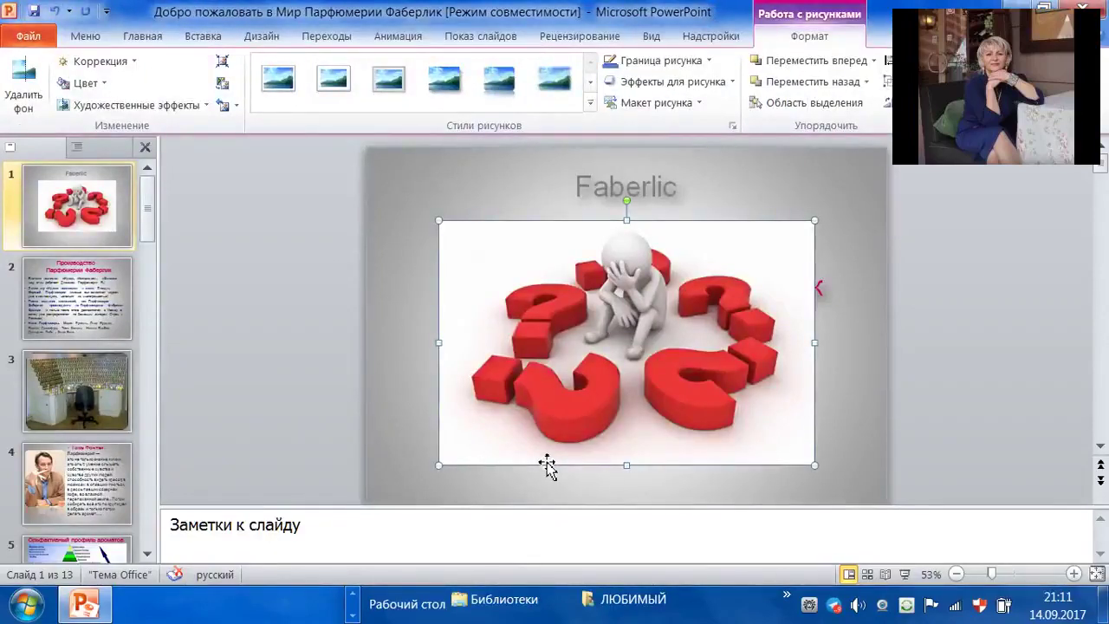
Close the perfume presentation without saving and open presentation-faberlic from the НОВАЯ ПРЕЗЕНТАЦИЯ folder, dismissing the Camtasia add-in tip.
left_click(1082, 7)
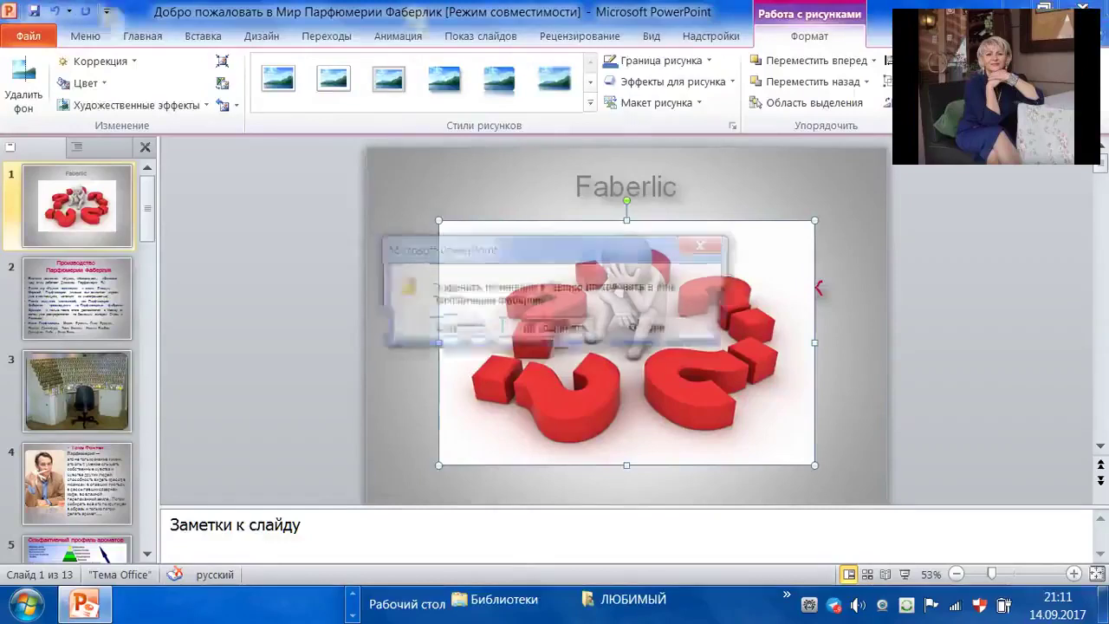
left_click(555, 327)
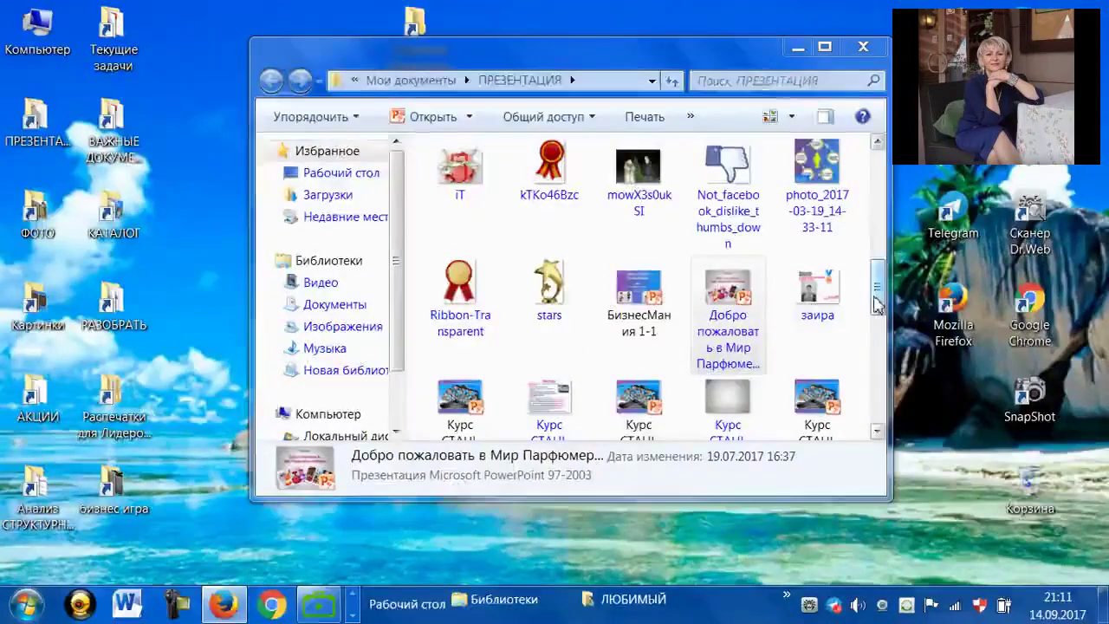
left_click_drag(877, 288, 879, 378)
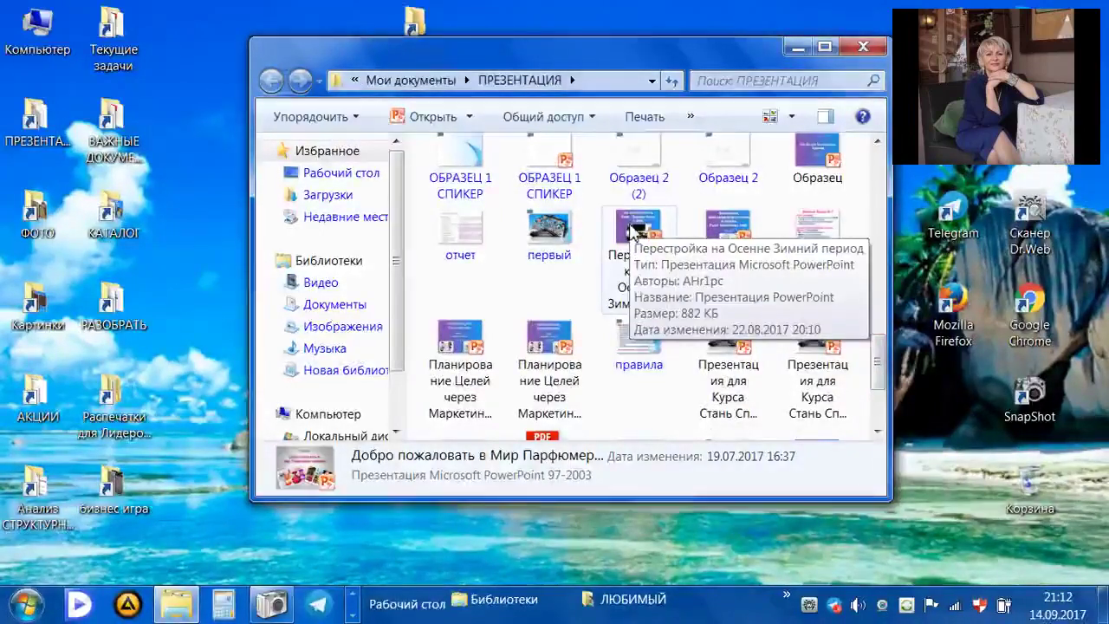
left_click_drag(878, 387, 866, 184)
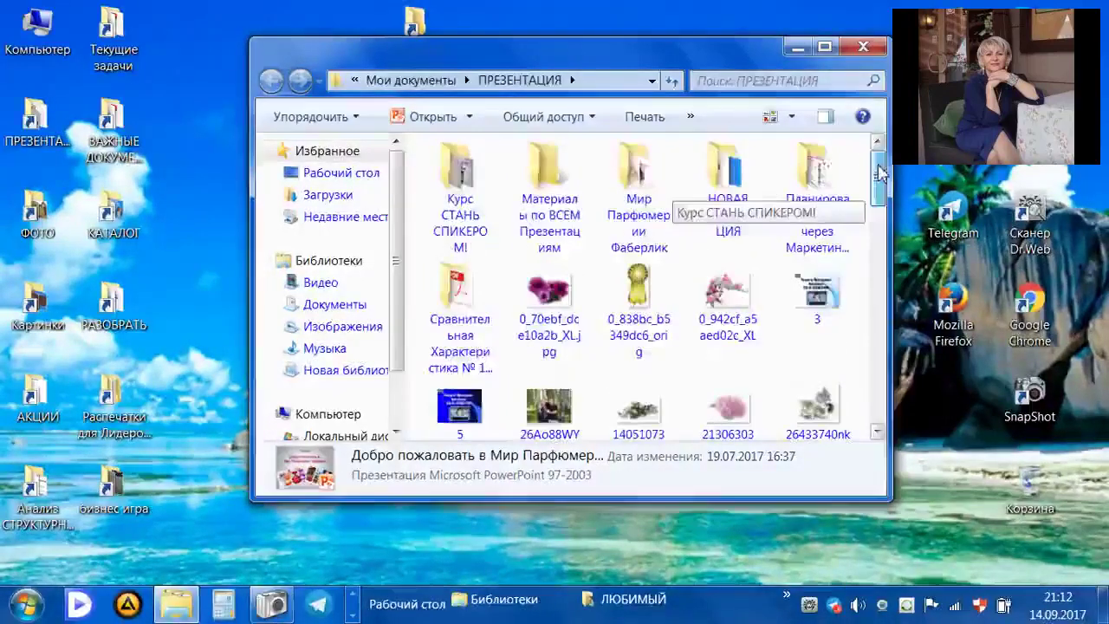
double_click(726, 199)
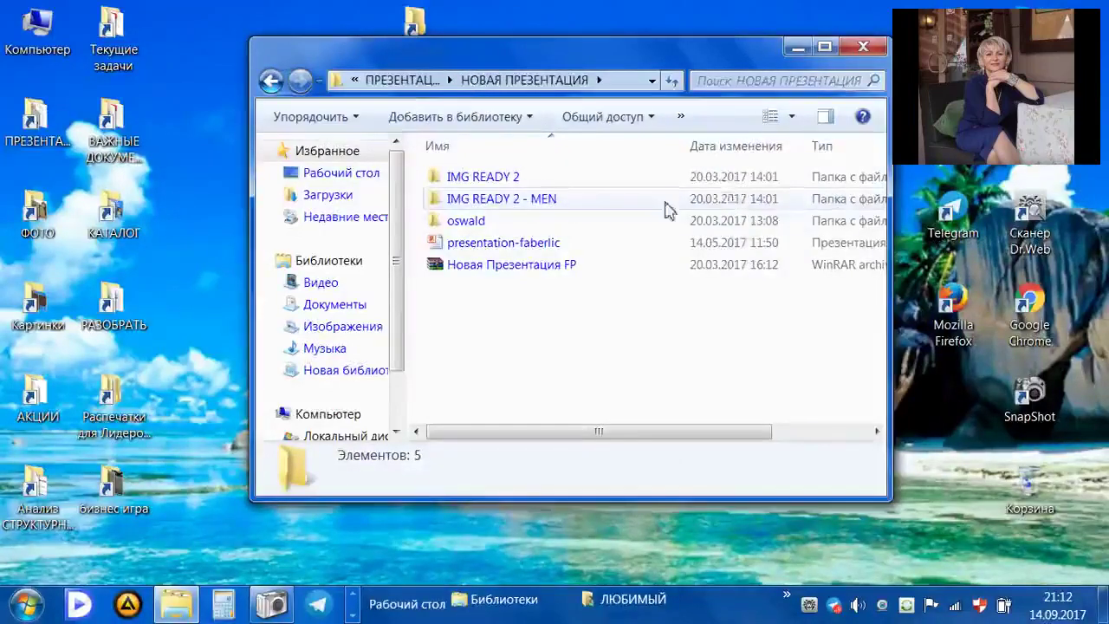
double_click(555, 245)
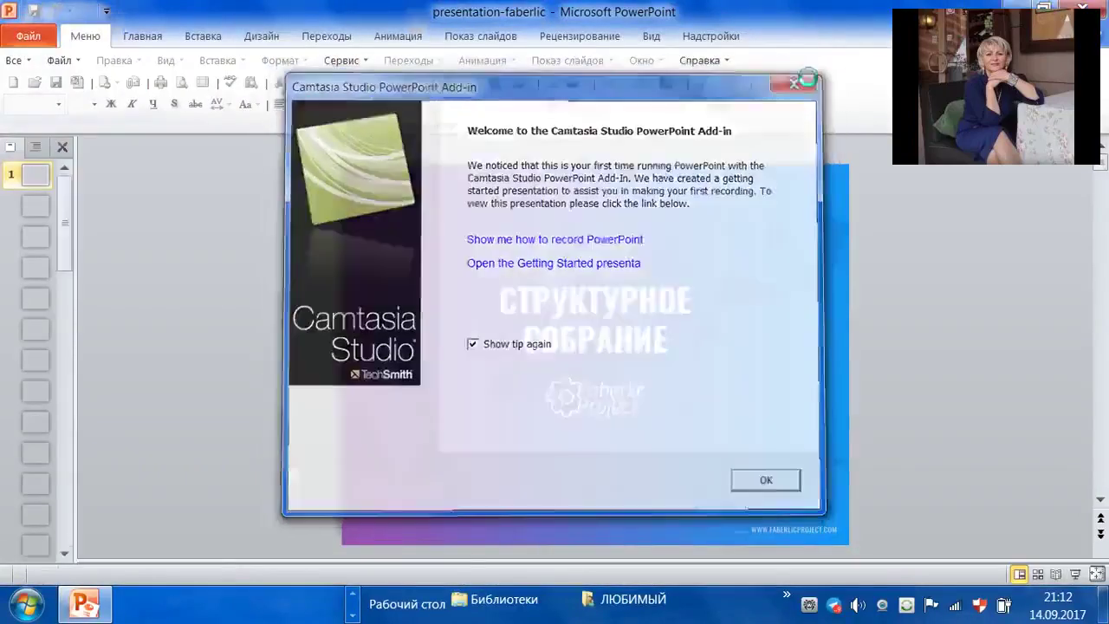
left_click(794, 84)
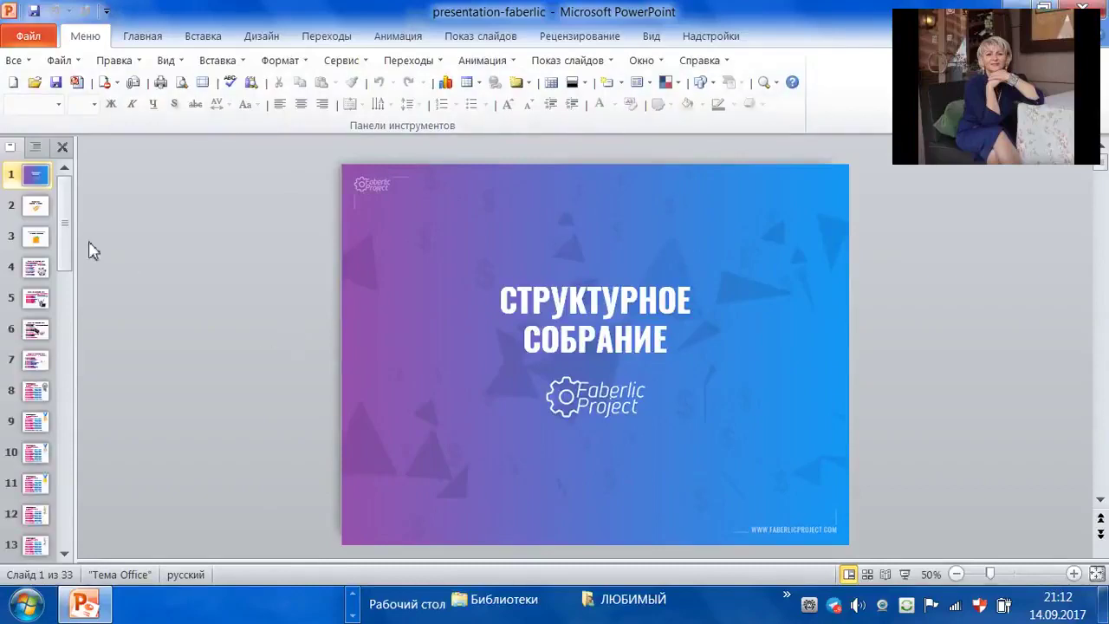
Review the example slides of the Faberlic presentation, from the catalogue news and period results to the leader congratulations and career table.
left_click(35, 220)
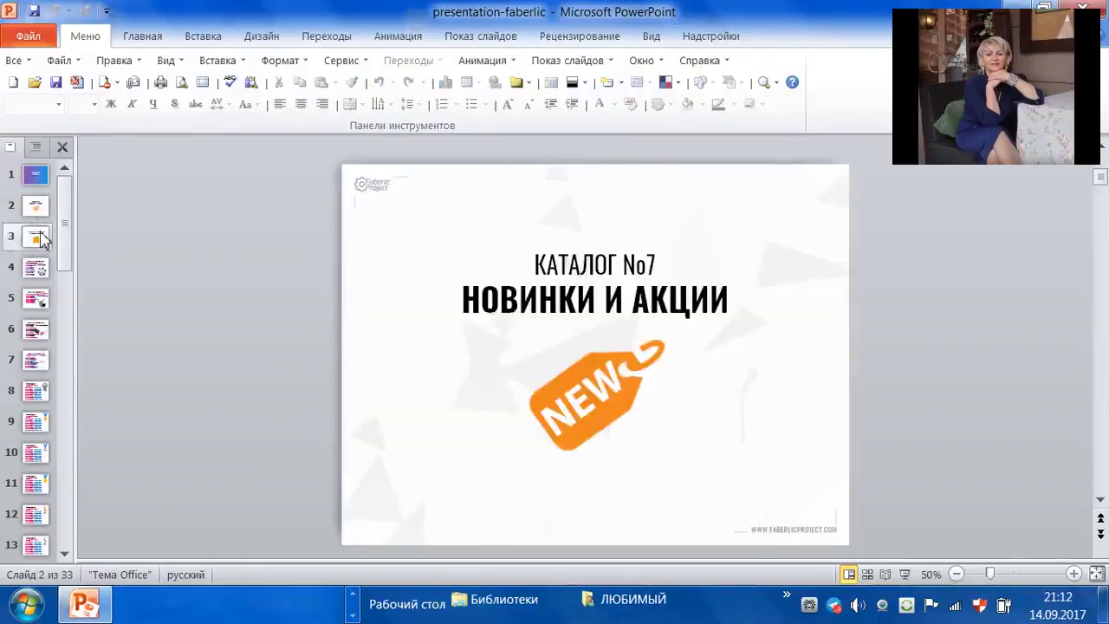
left_click(36, 237)
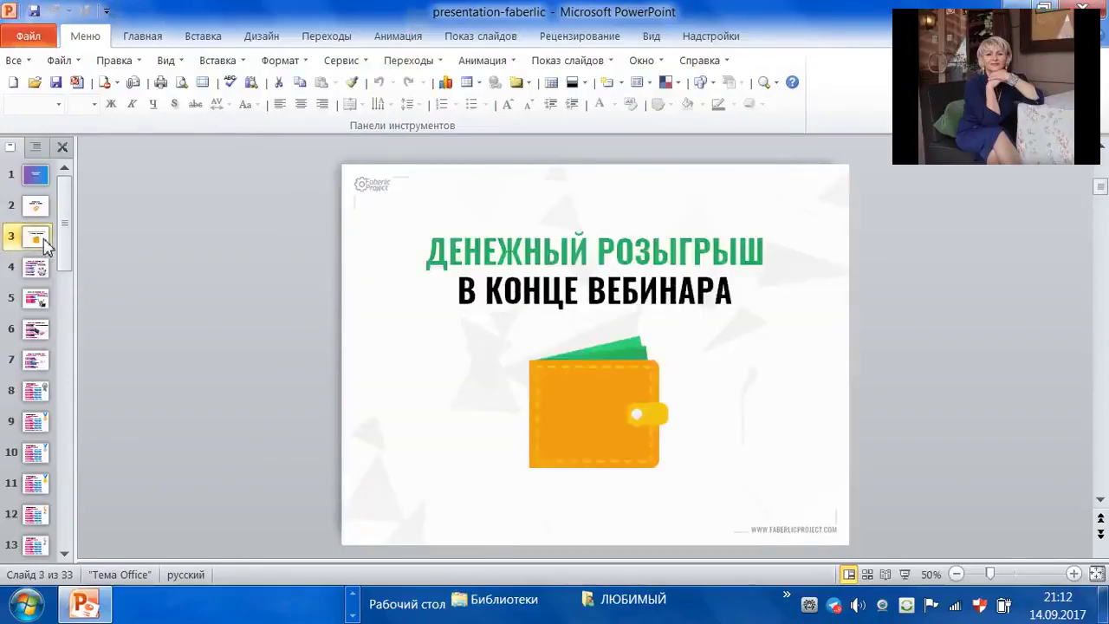
left_click(40, 275)
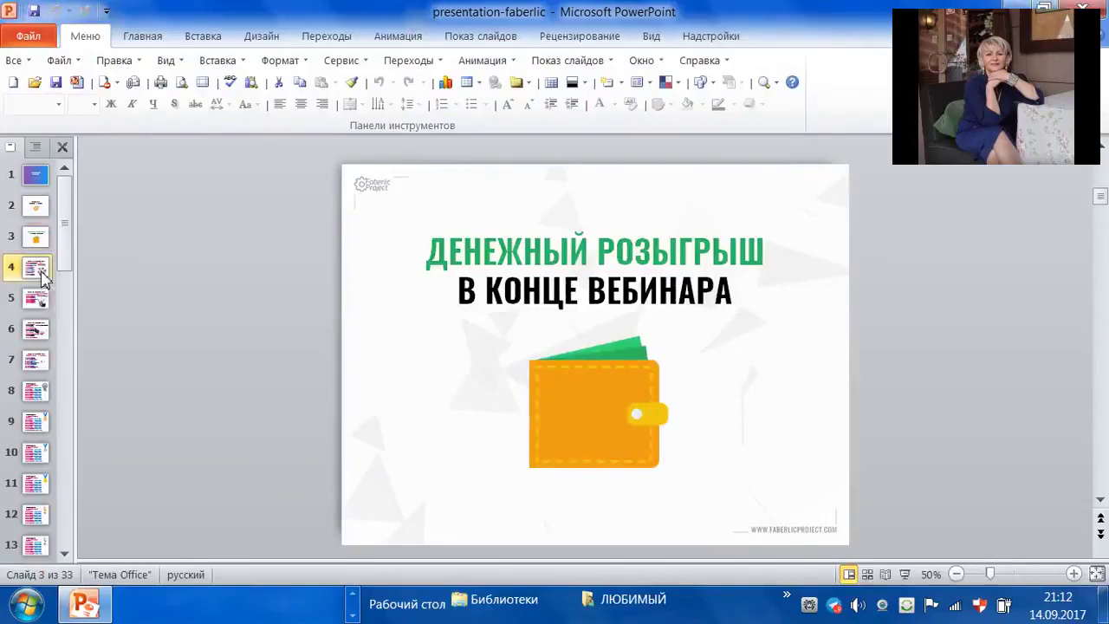
left_click(40, 298)
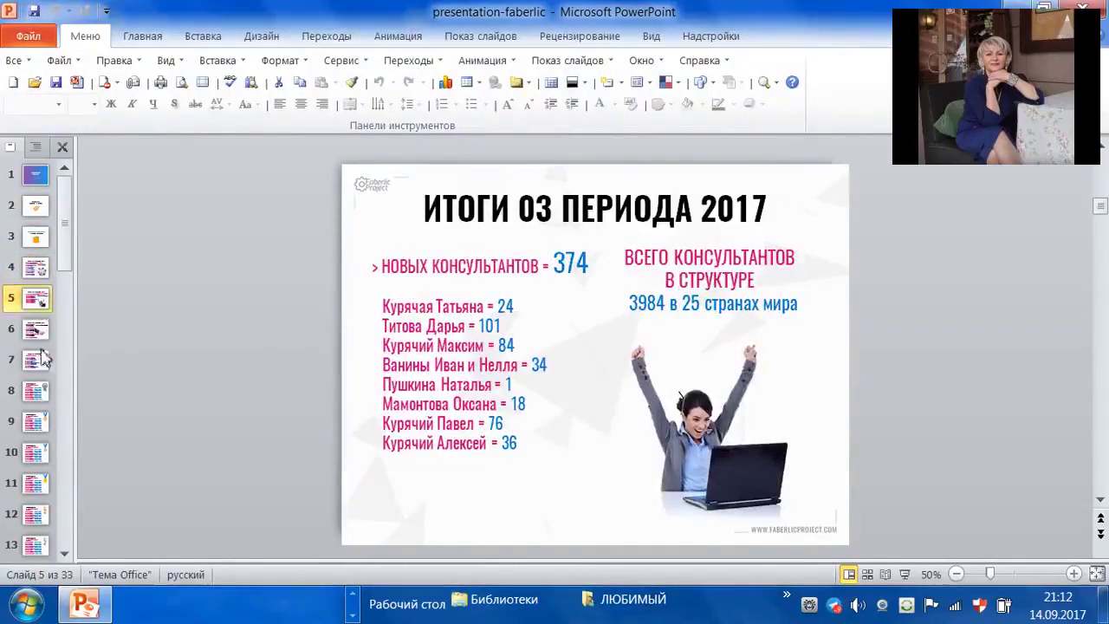
left_click(43, 428)
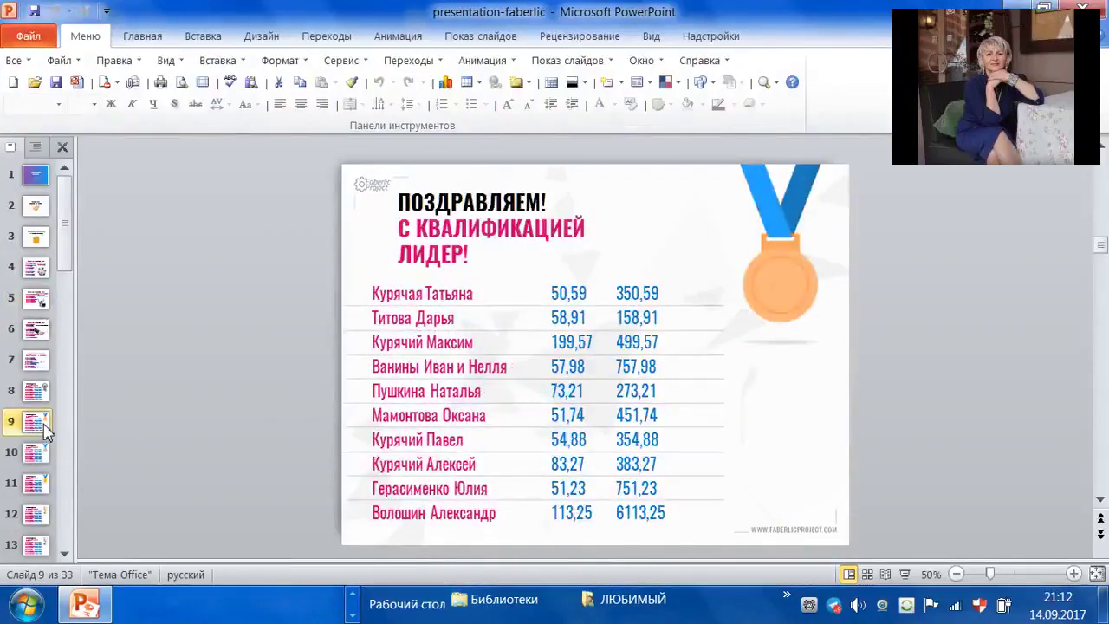
left_click_drag(67, 272, 73, 467)
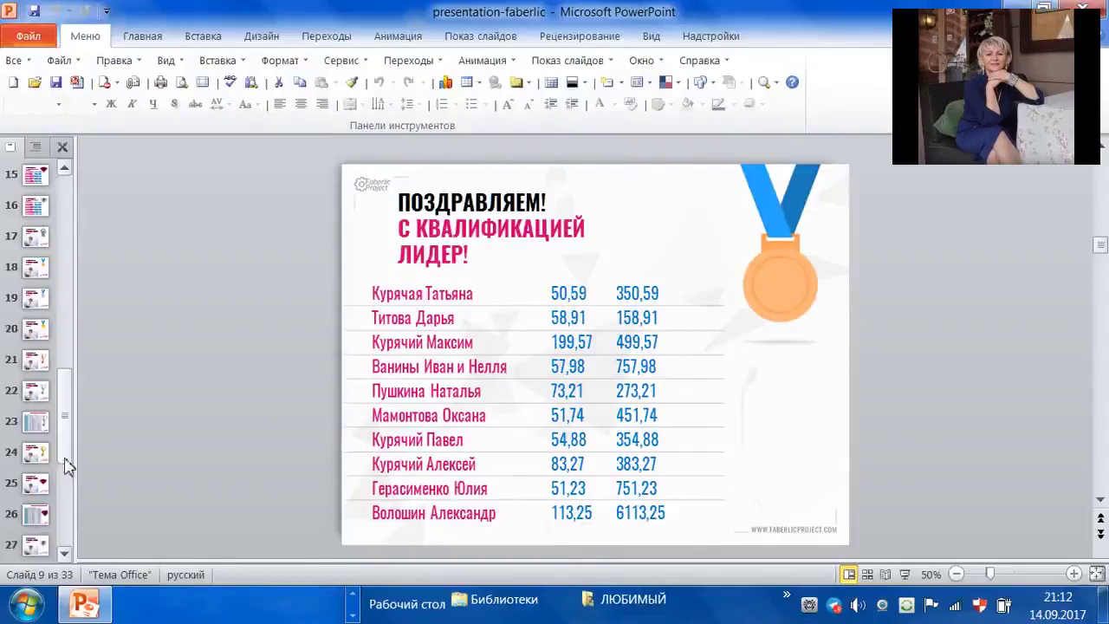
left_click(37, 452)
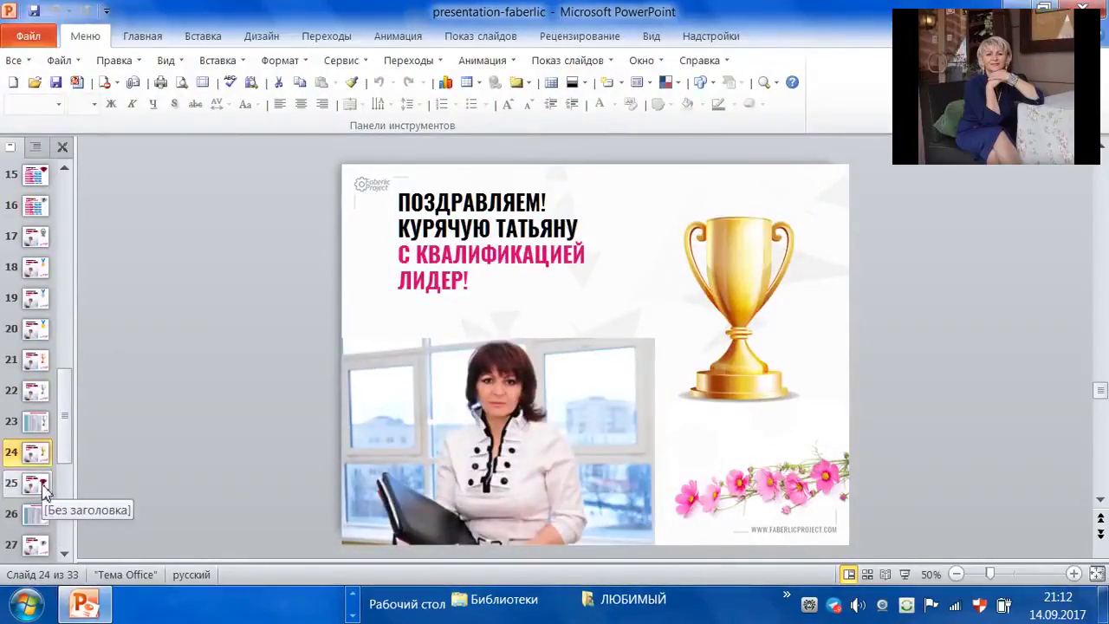
left_click(44, 490)
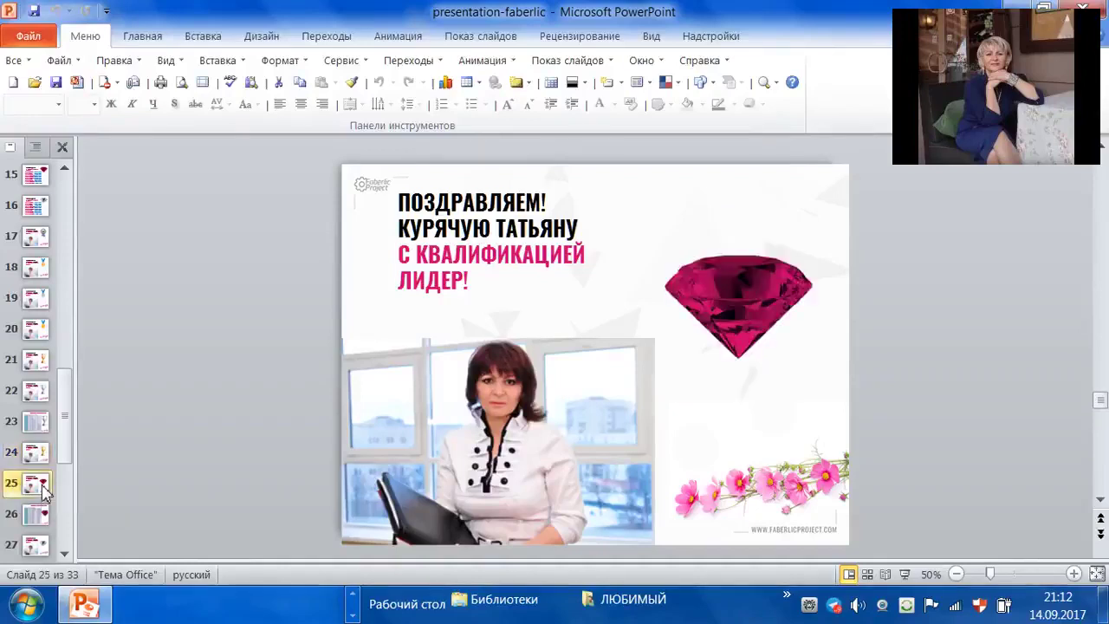
left_click(41, 426)
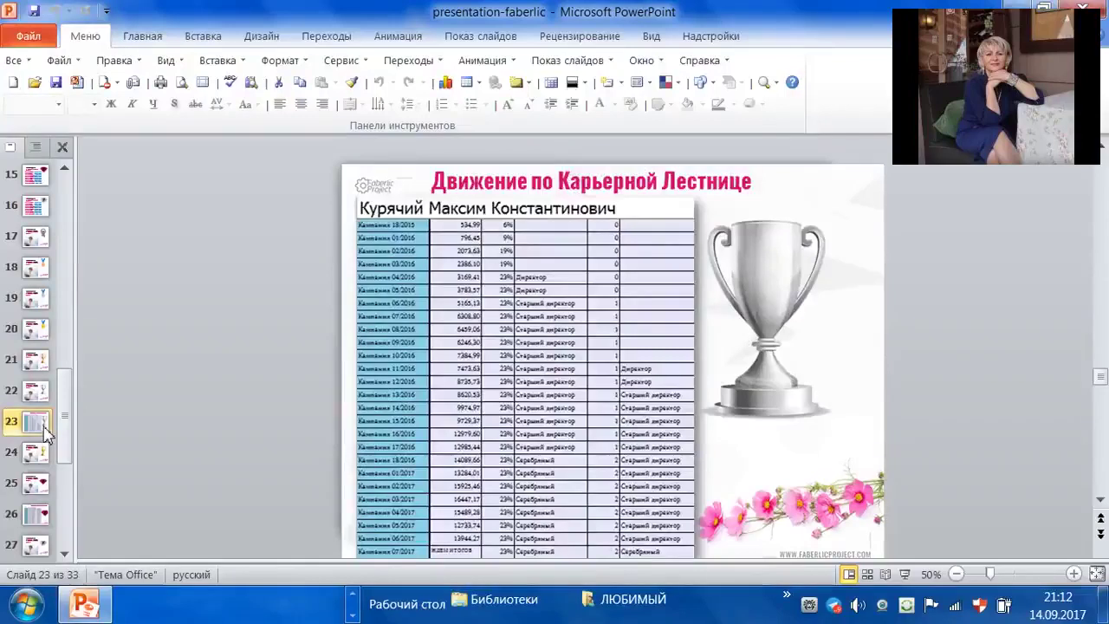
left_click(37, 547)
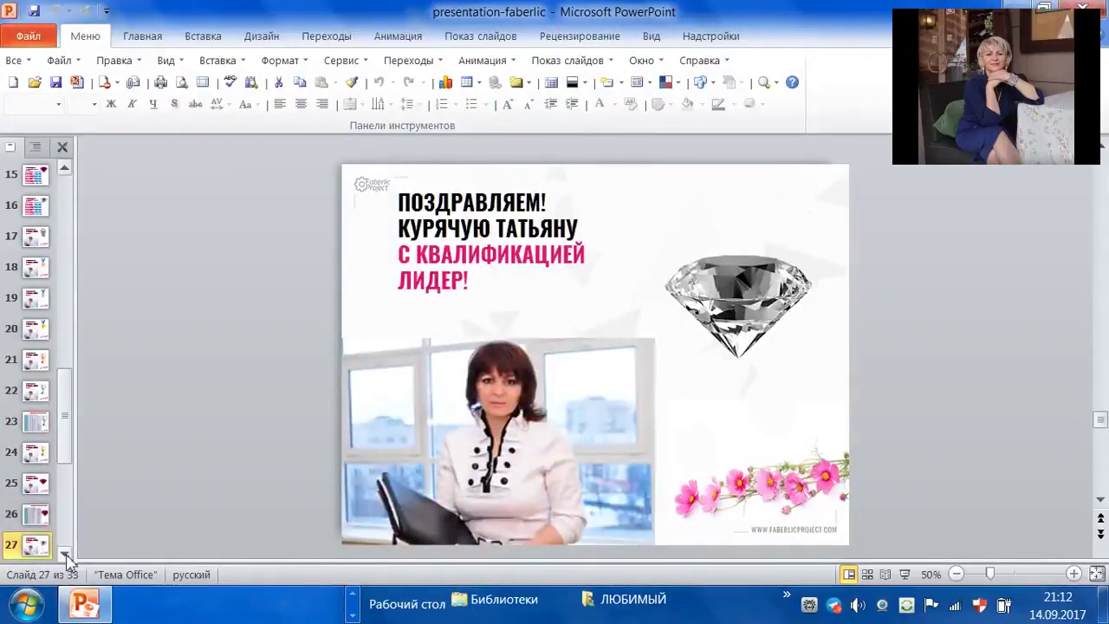
Review the final slides 29 to 33 of the Faberlic presentation, covering the personal-volume lists and the closing wishes.
left_click(64, 554)
left_click(65, 554)
left_click(65, 555)
left_click(67, 555)
left_click(67, 555)
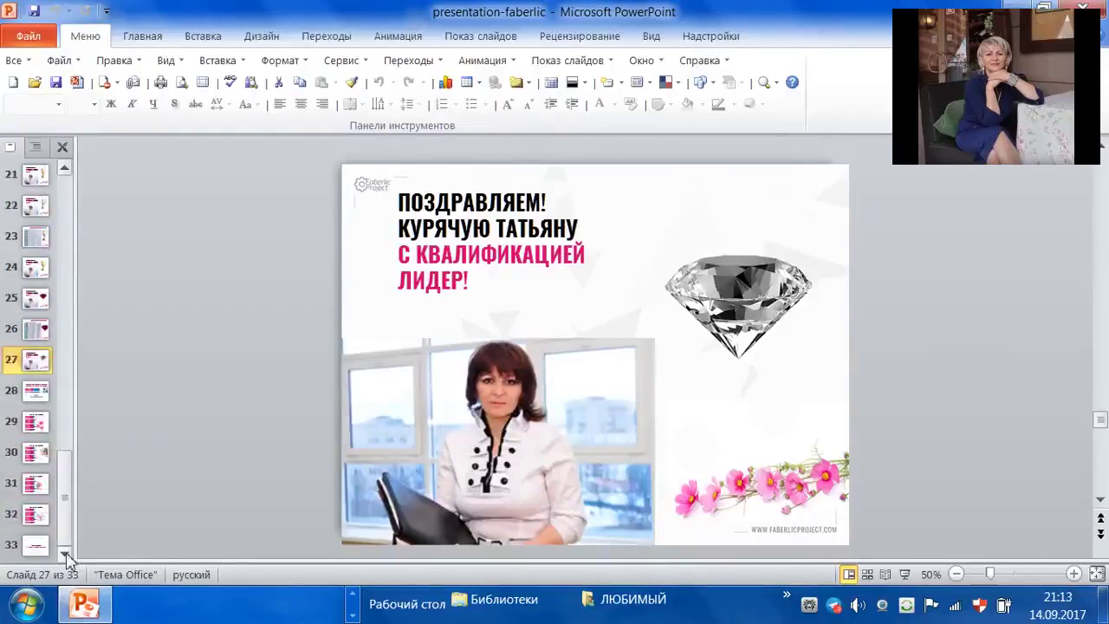
left_click(36, 487)
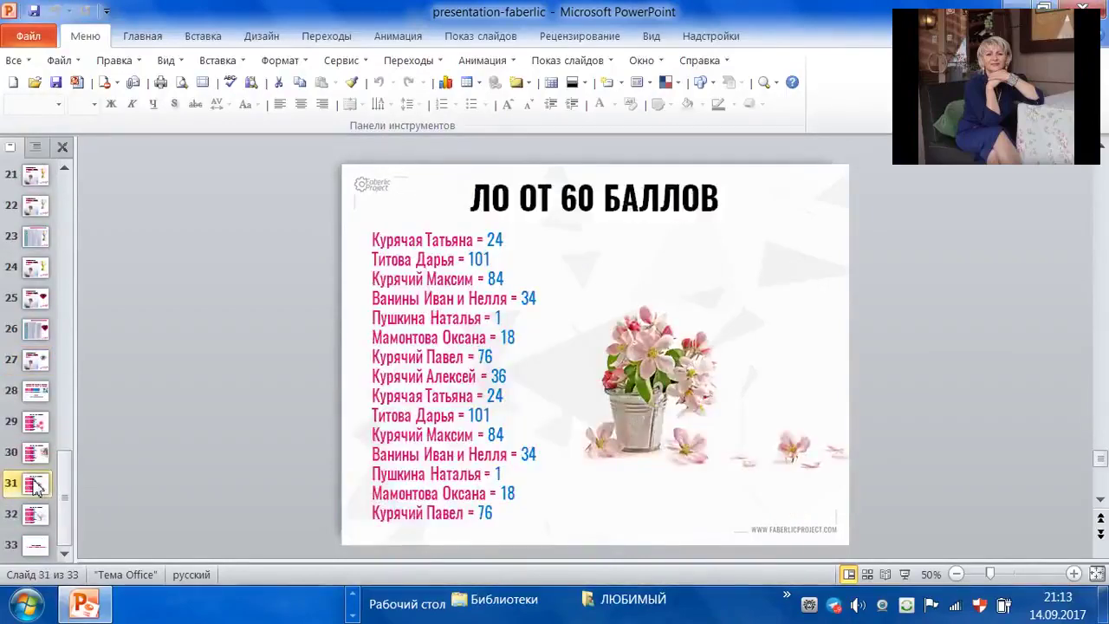
left_click(38, 424)
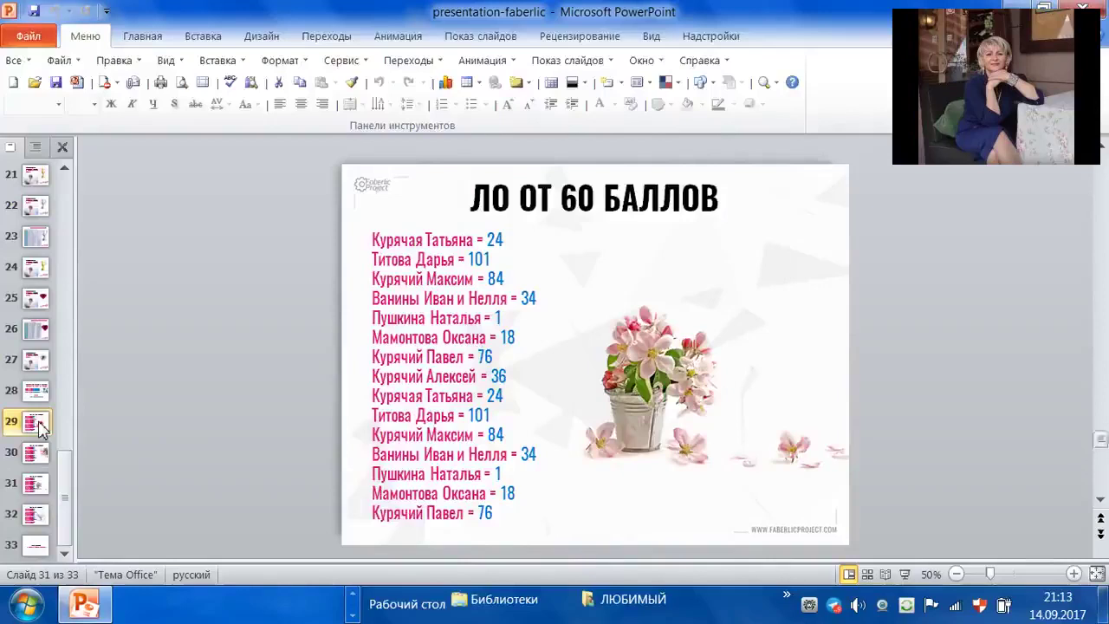
left_click(39, 453)
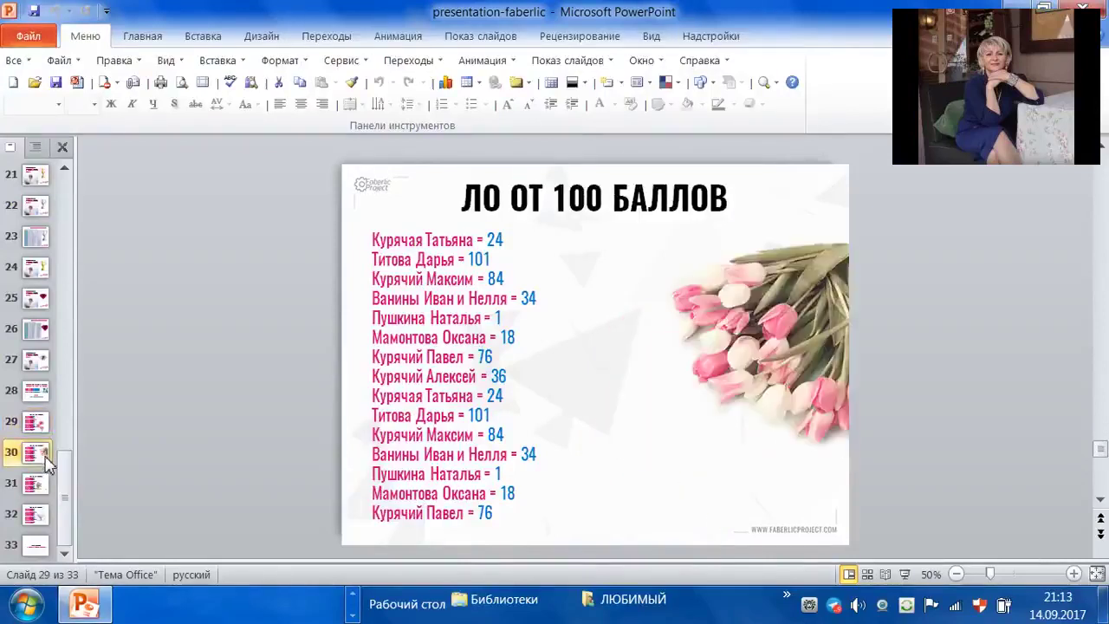
left_click(36, 547)
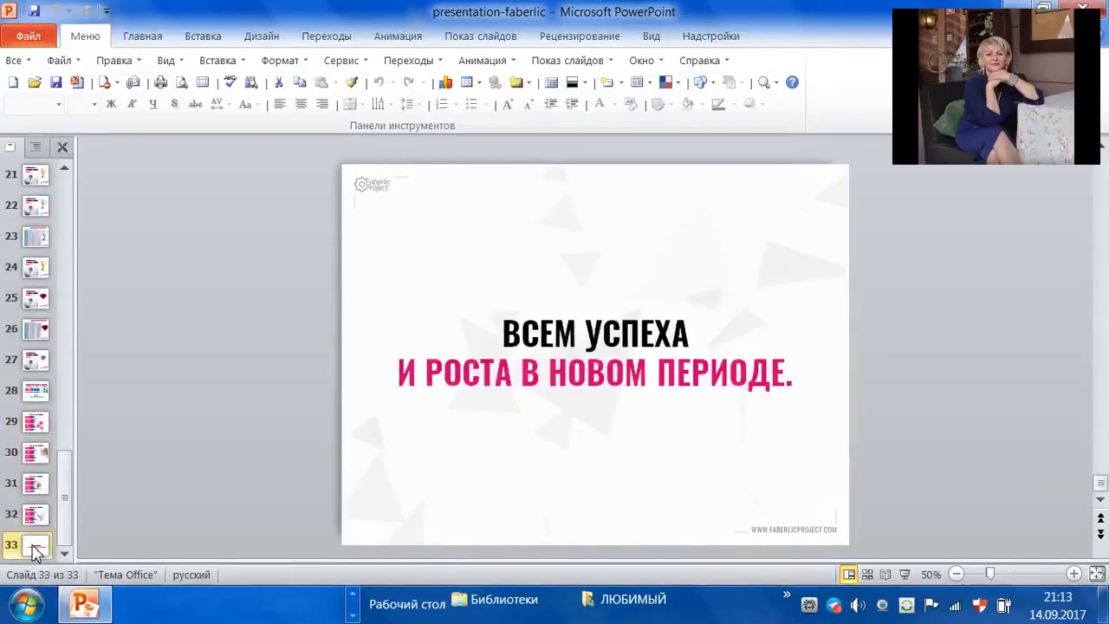
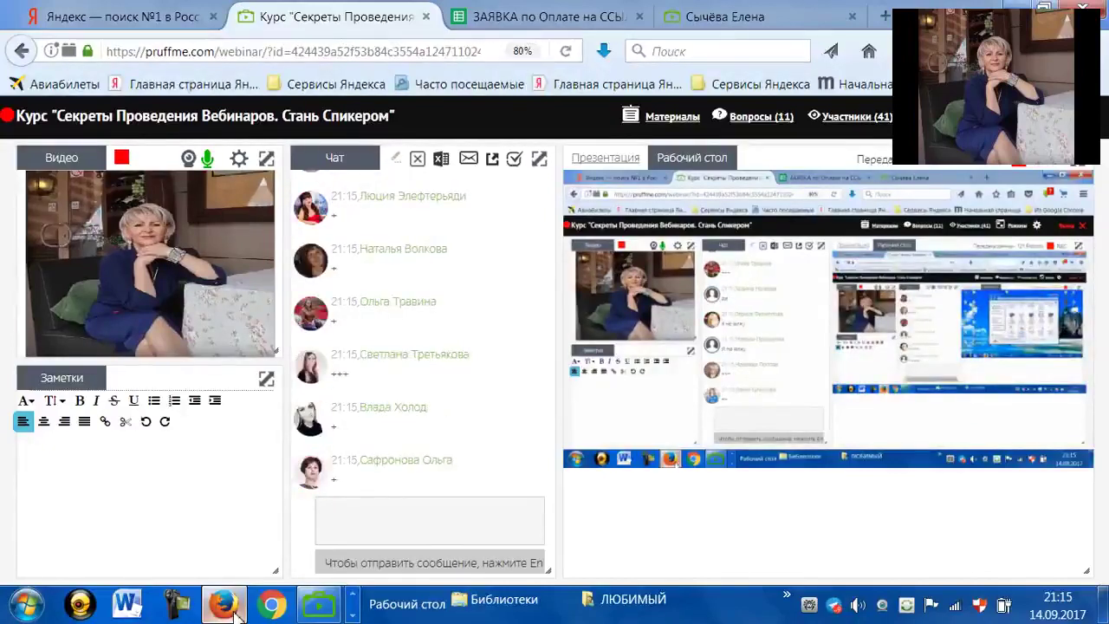
Go from the webinar chat back to the desktop and close the ПРЕЗЕНТАЦИЯ folder window.
left_click(388, 518)
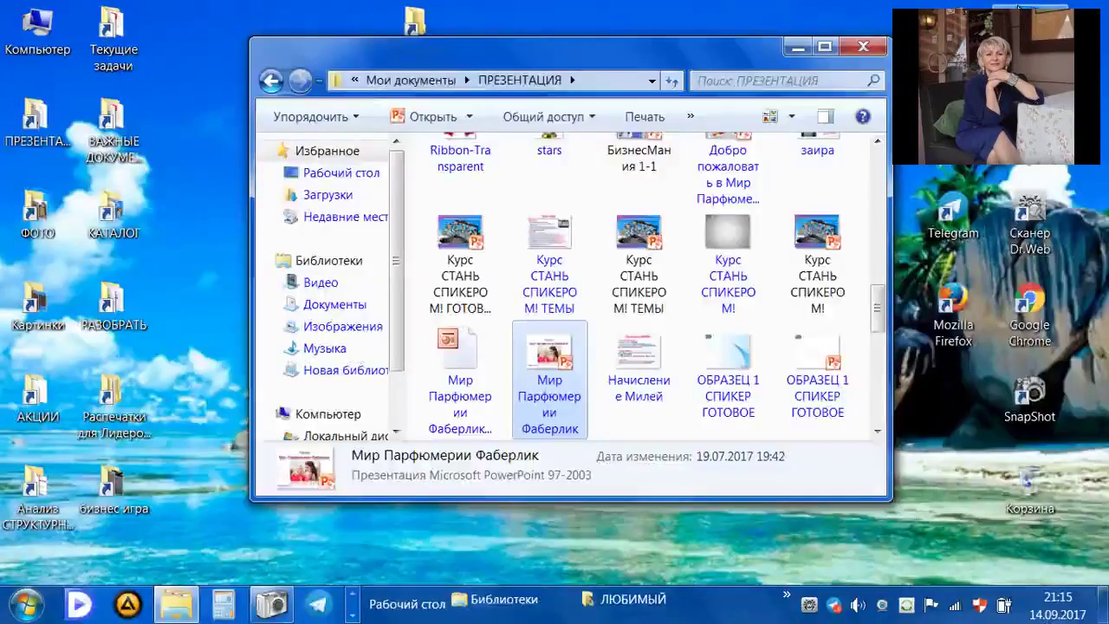
left_click(862, 52)
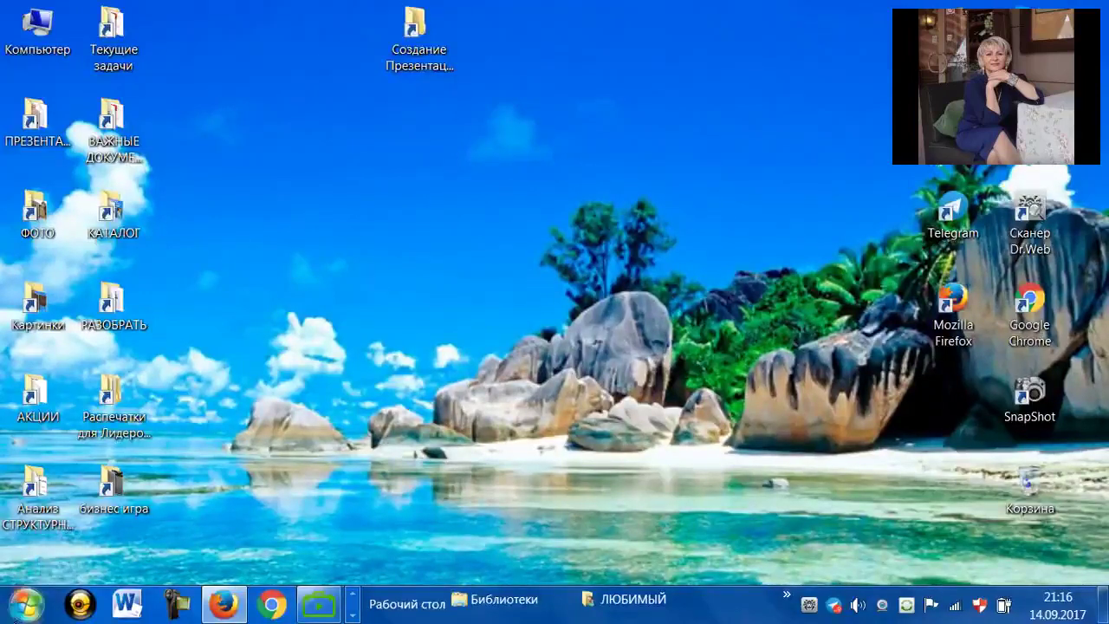
Search the computer for "пои", open Презентация для Курса Стань Спикером from the results and dismiss the Camtasia add-in tip.
left_click(26, 607)
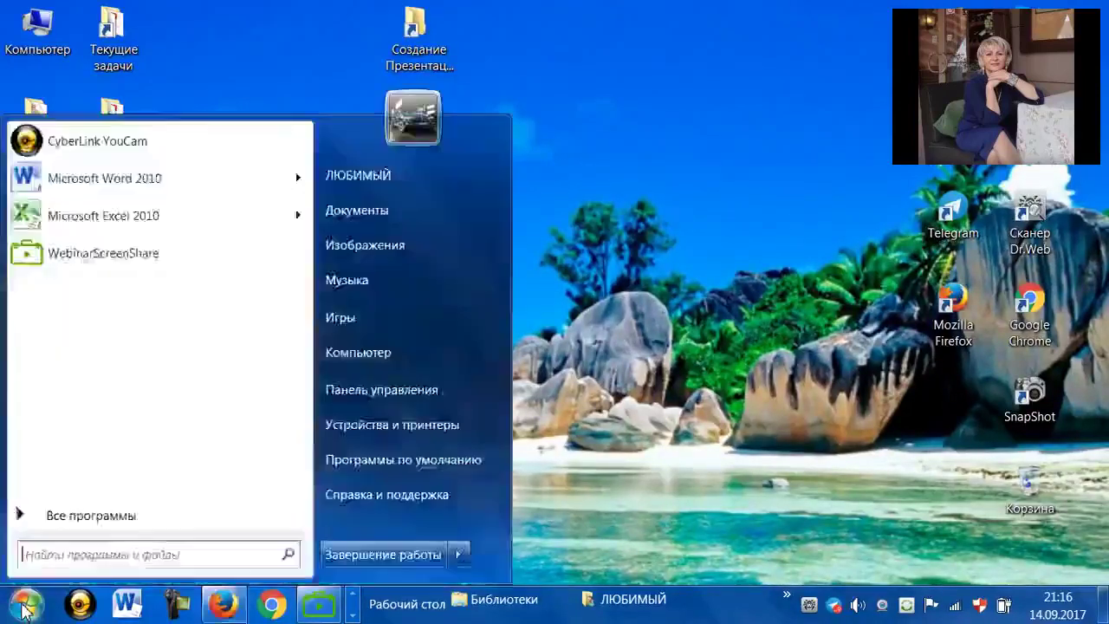
left_click(87, 555)
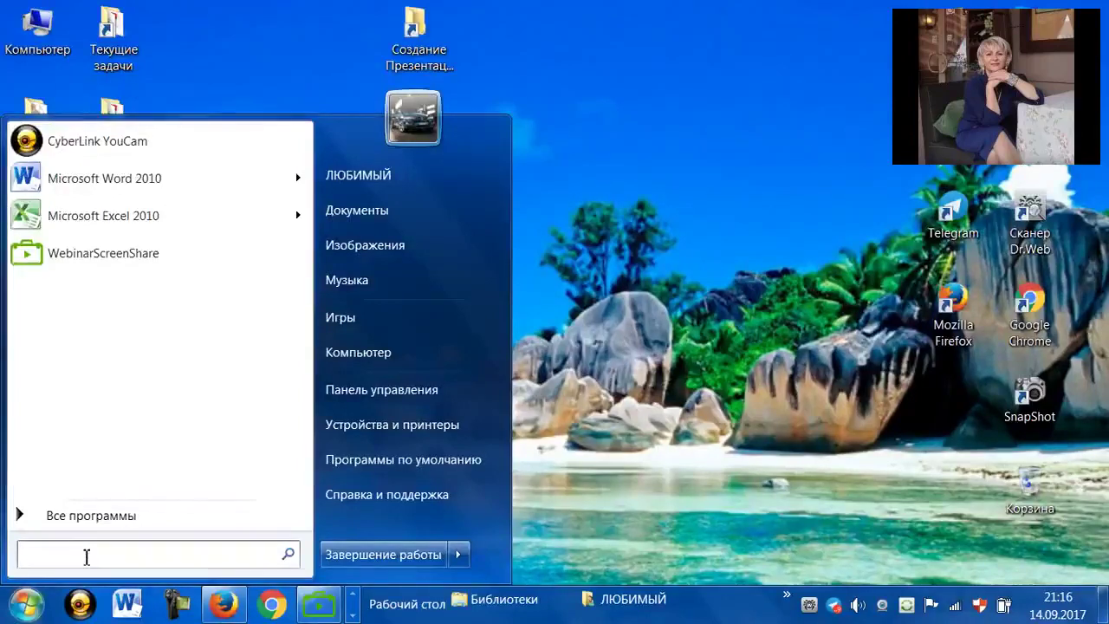
type("поир")
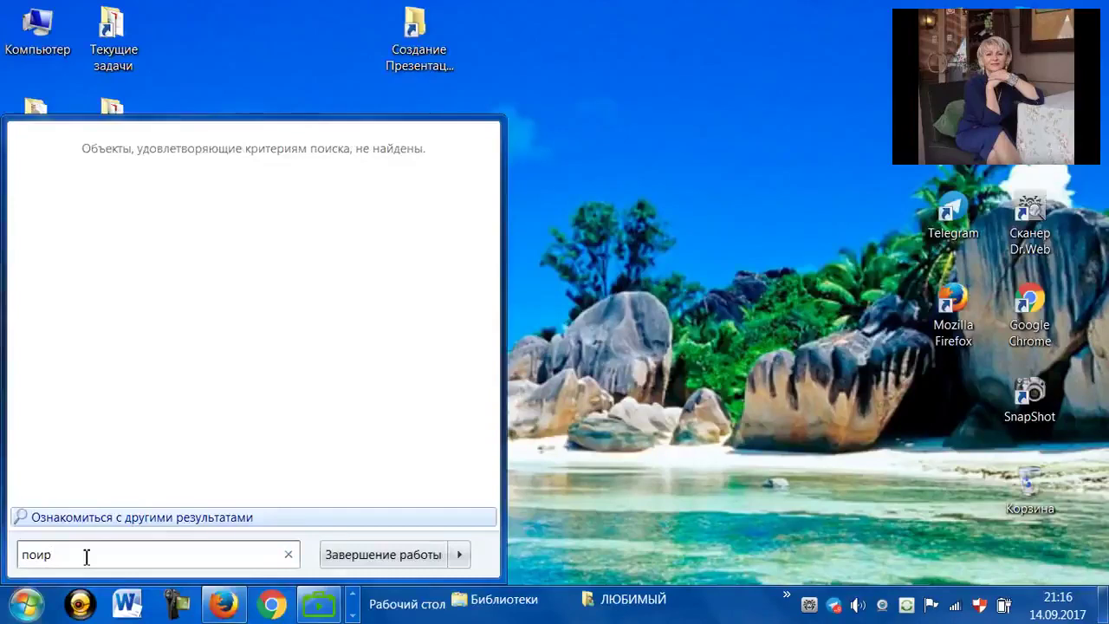
key("BackSpace")
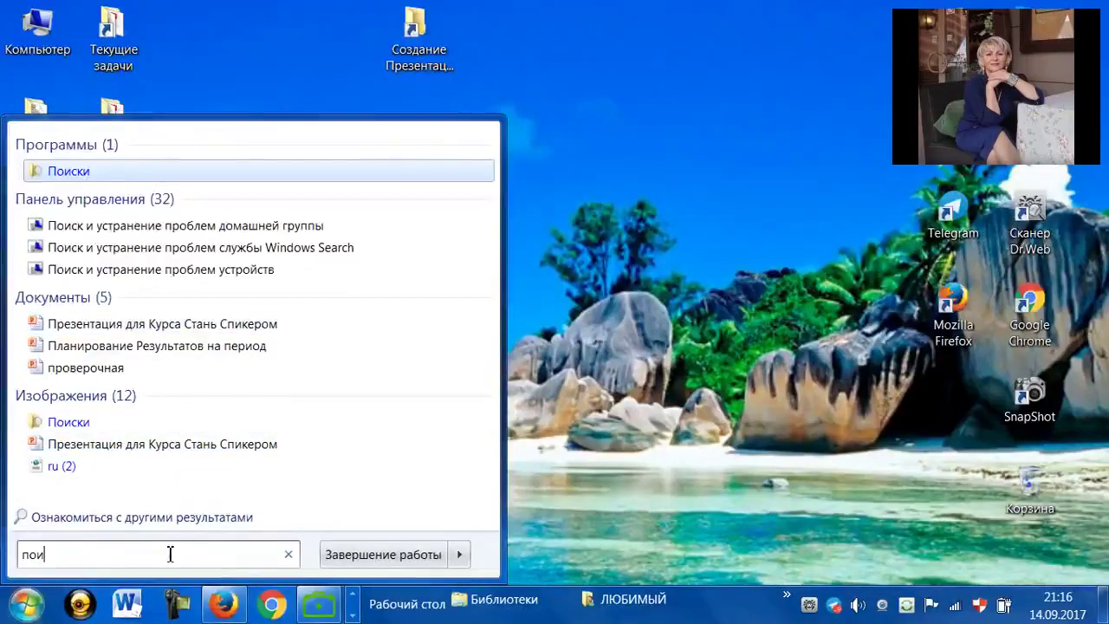
left_click(186, 327)
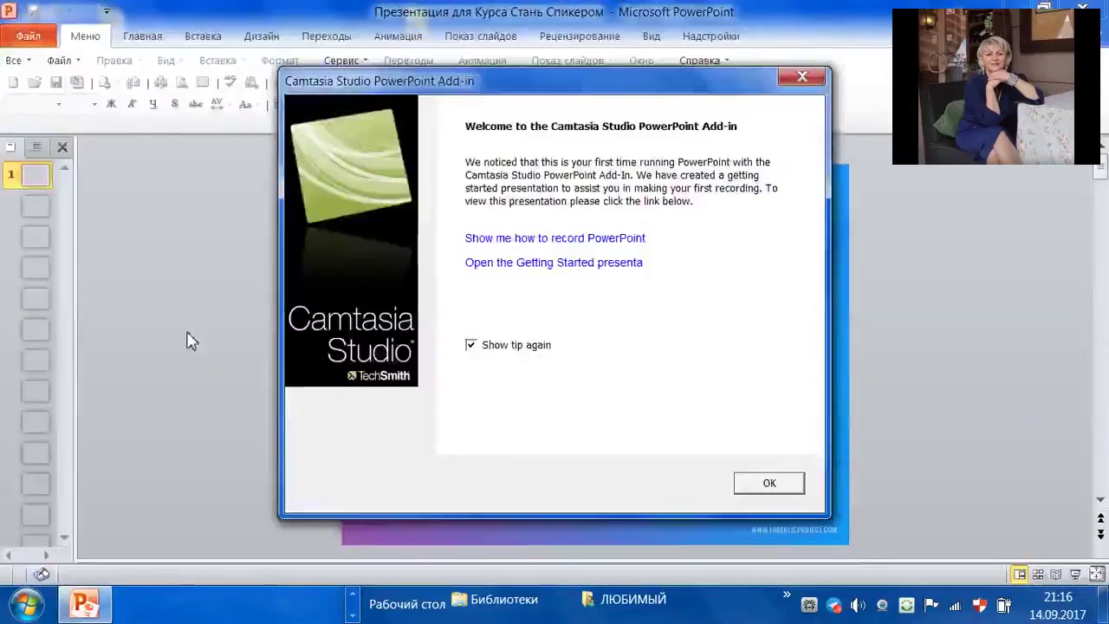
left_click(802, 77)
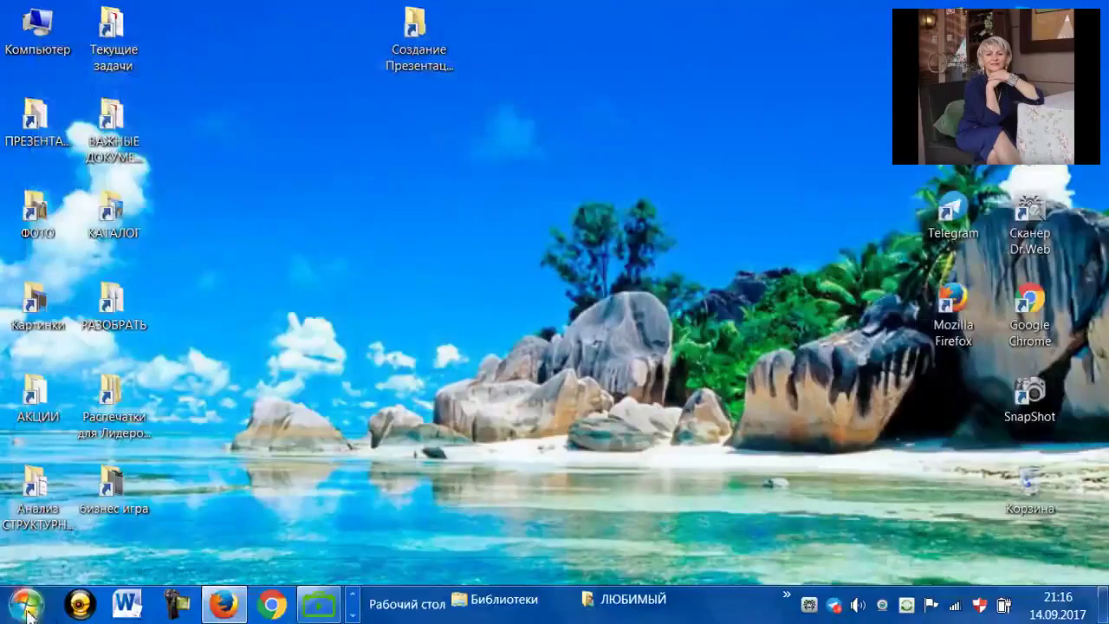
Look through the computer's full list of installed programs, including the Microsoft Office folder, and close the list.
left_click(26, 606)
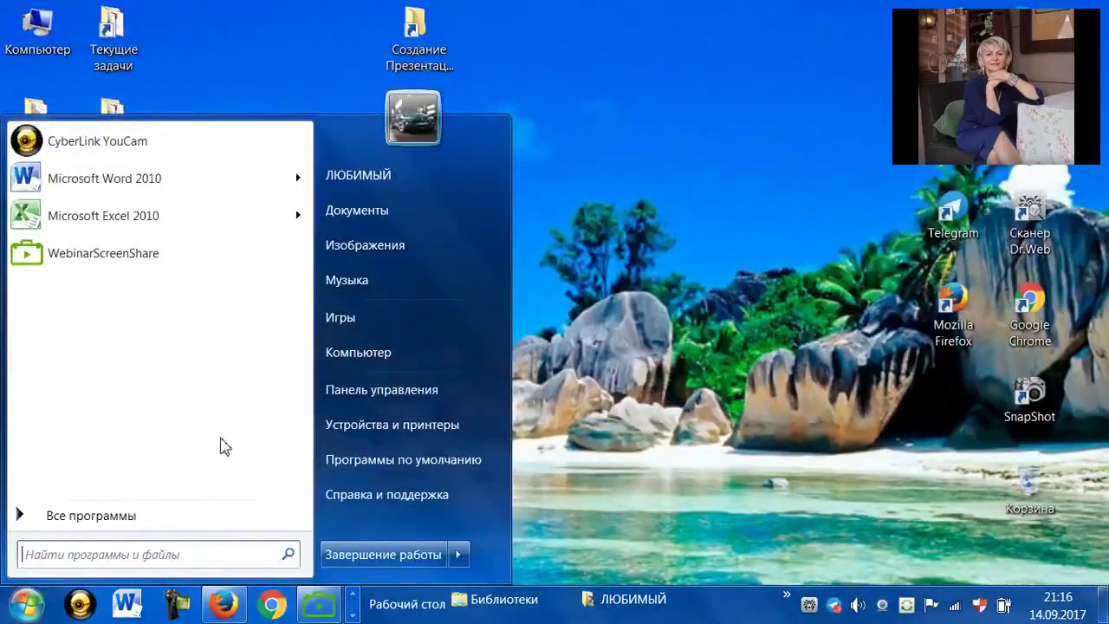
left_click(109, 520)
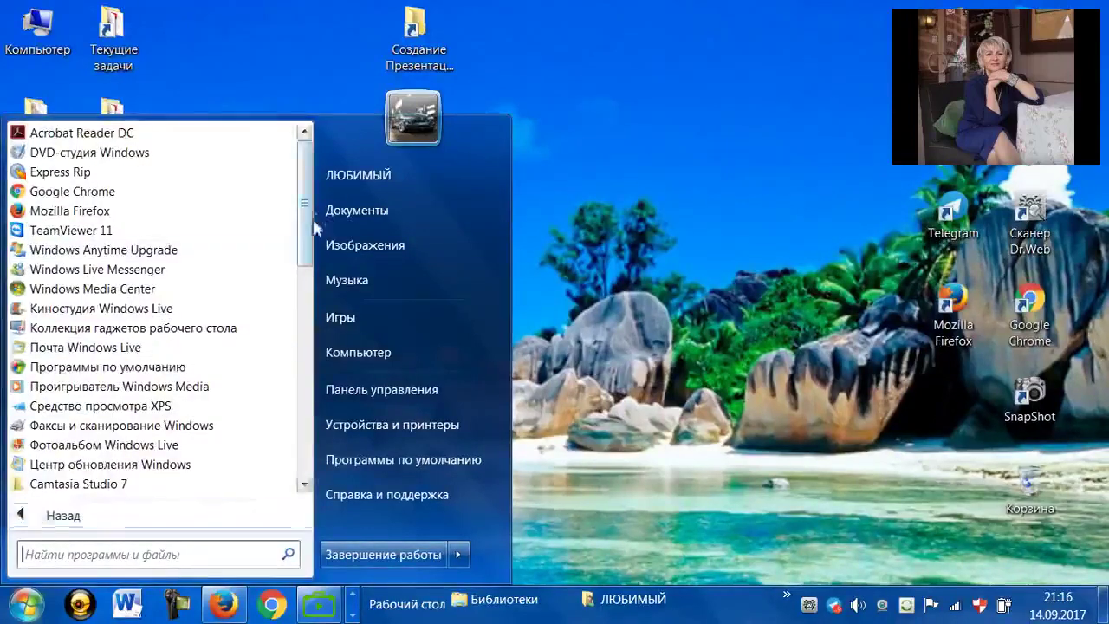
scroll(308, 225, "down", 1)
scroll(310, 226, "down", 3)
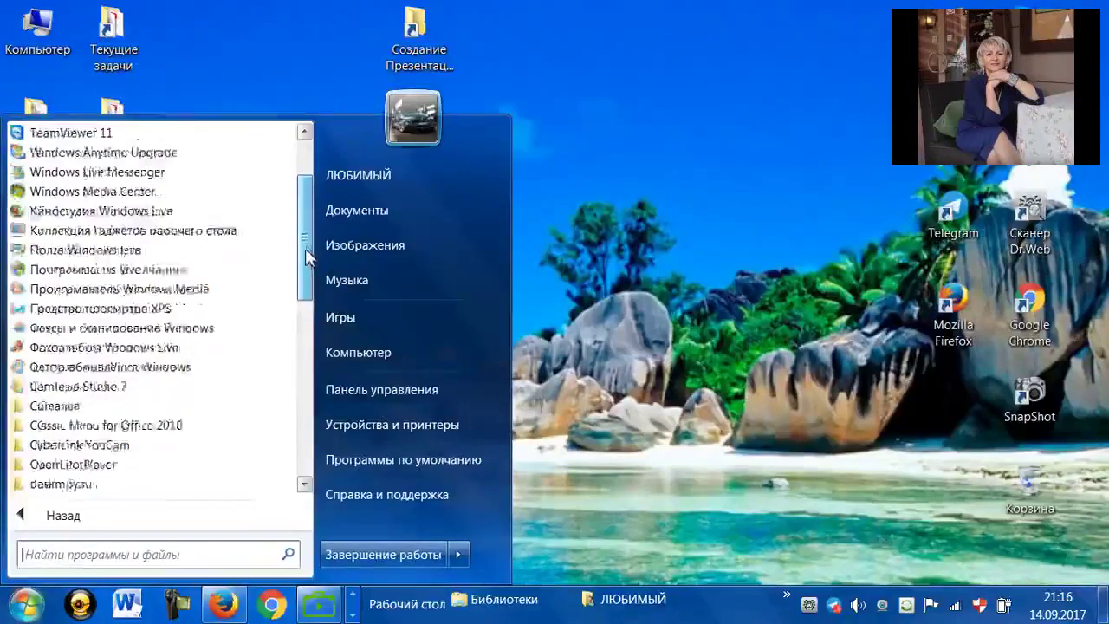
scroll(308, 253, "down", 1)
scroll(305, 286, "down", 1)
left_click_drag(305, 291, 309, 428)
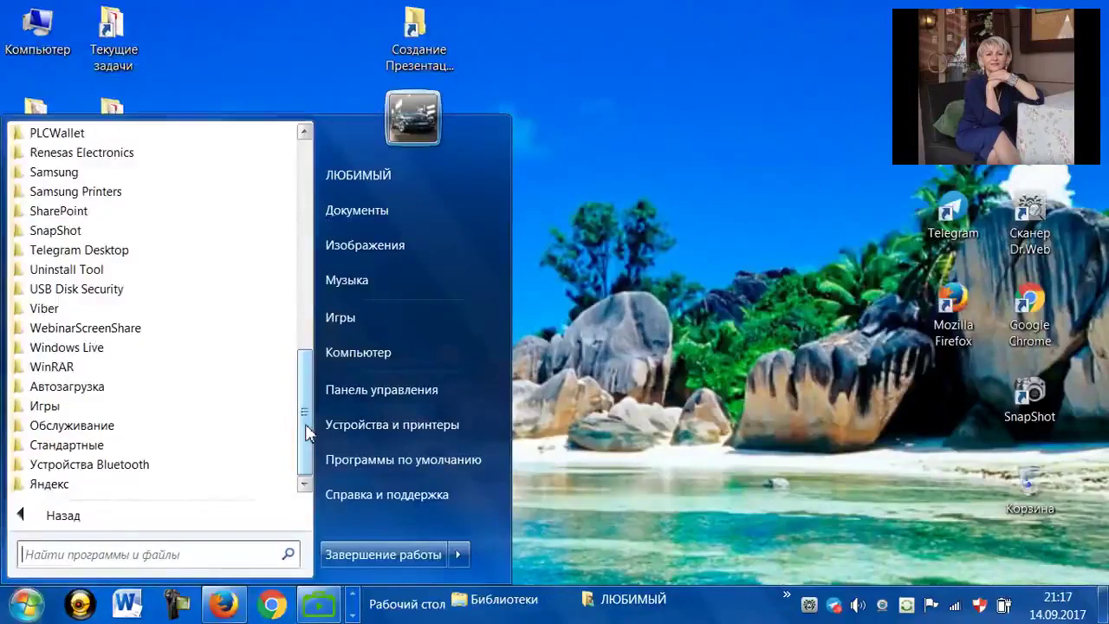
left_click_drag(307, 436, 304, 370)
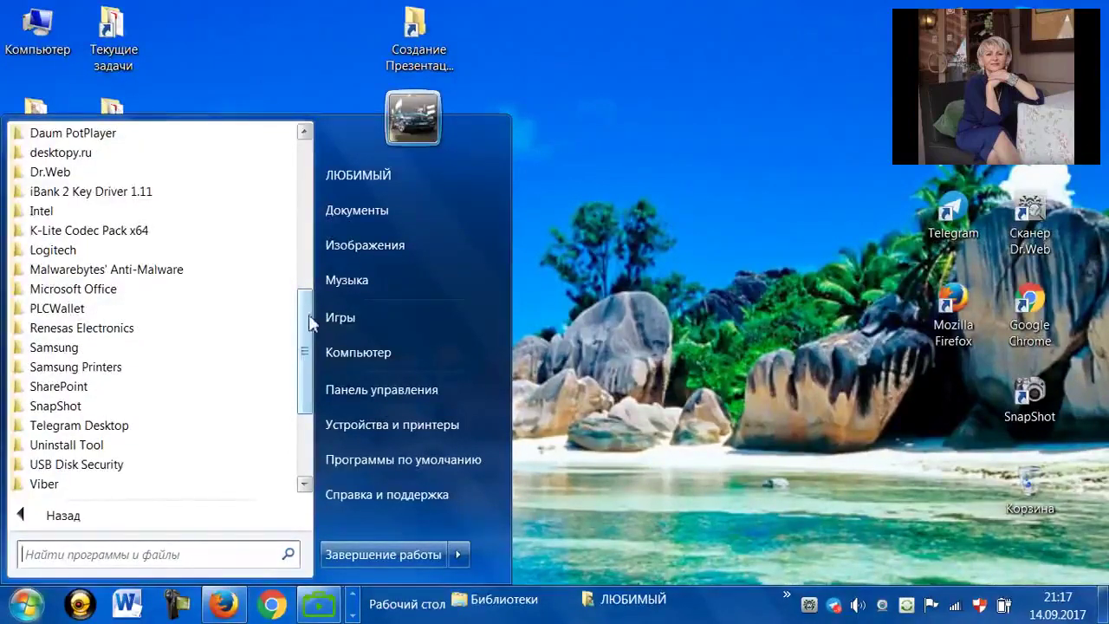
left_click_drag(309, 321, 309, 214)
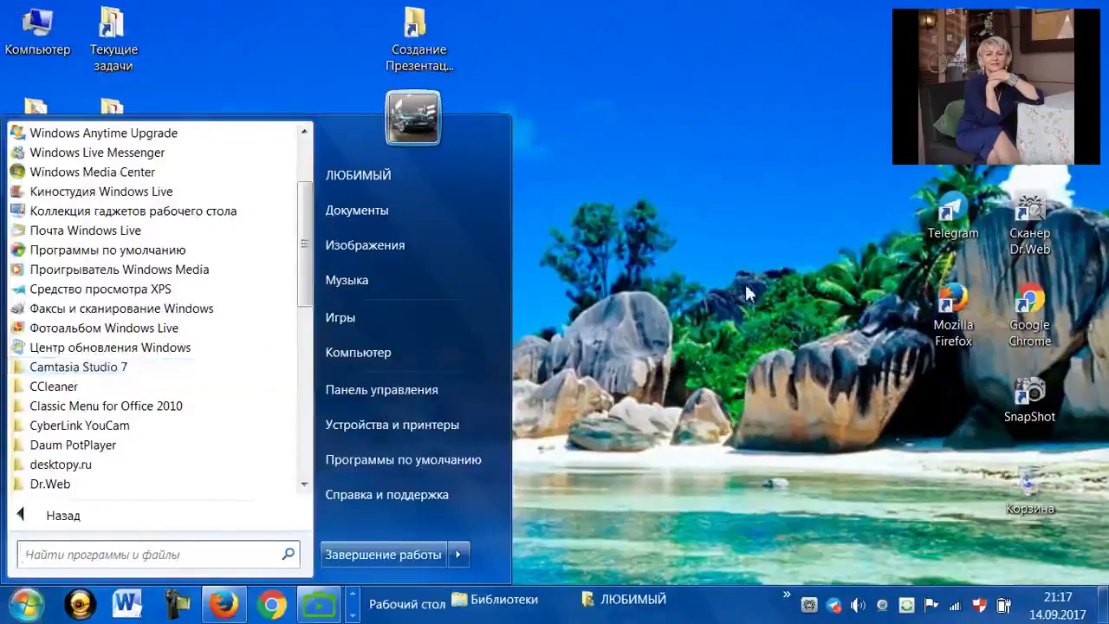
left_click(714, 293)
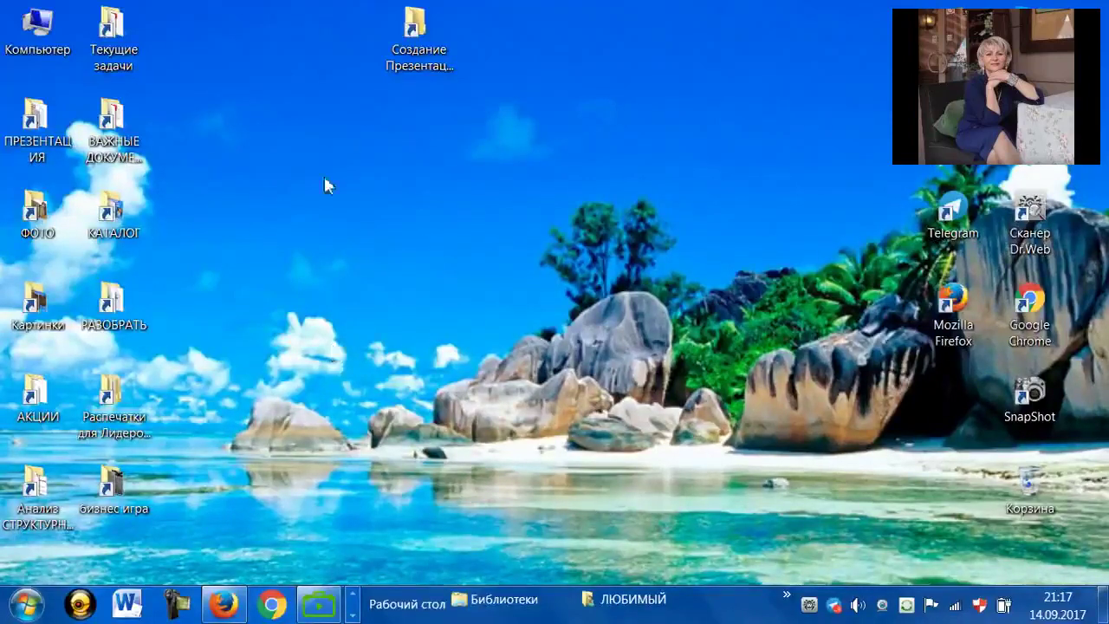
Open "Создание Презентации, Курс Стань Спикером ГОТОВОЕ" from the desktop's Создание Презентации folder and dismiss the Camtasia add-in tip.
double_click(423, 35)
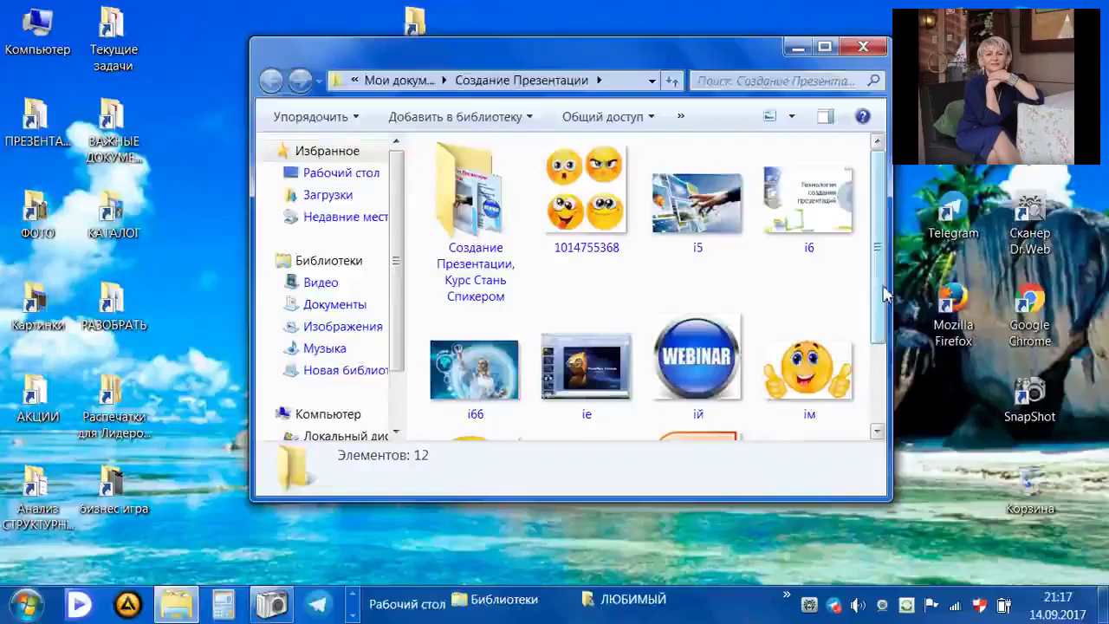
left_click_drag(883, 294, 883, 389)
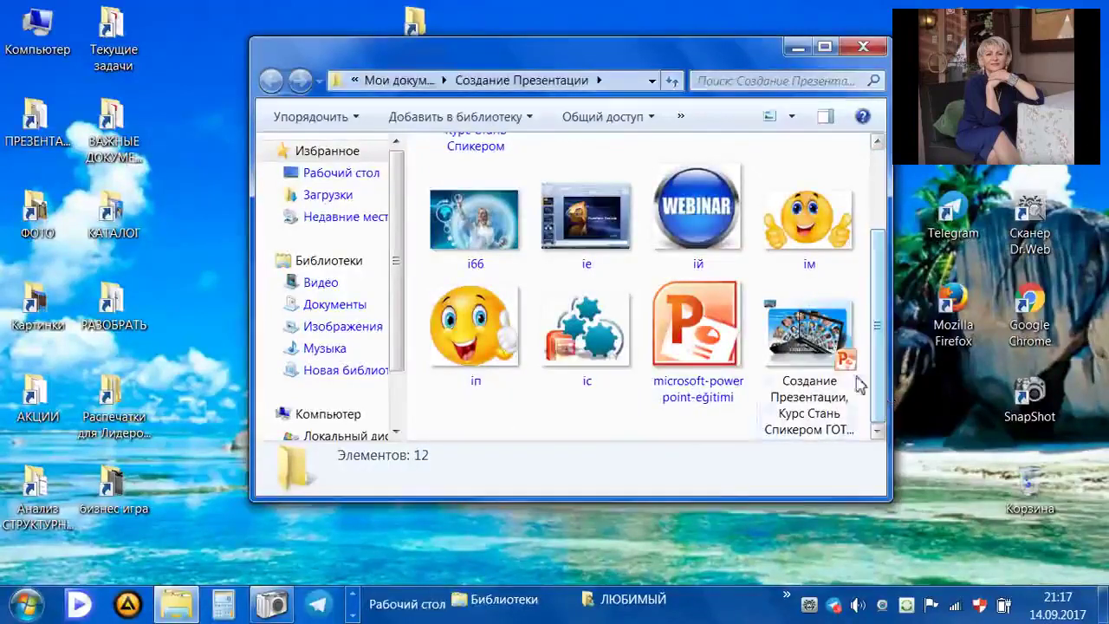
double_click(819, 350)
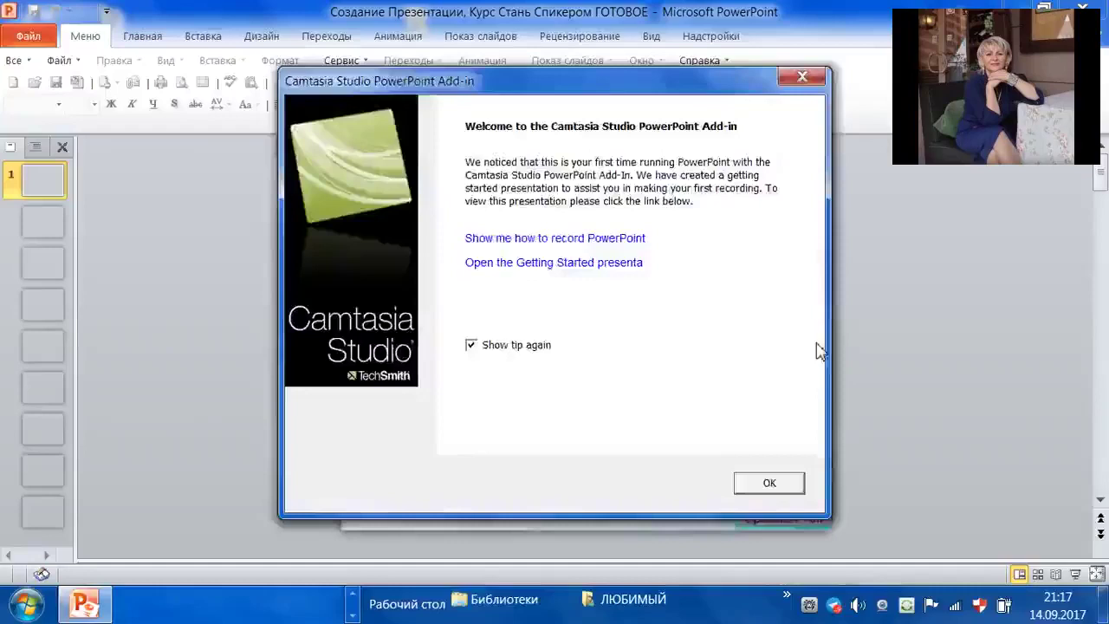
left_click(801, 77)
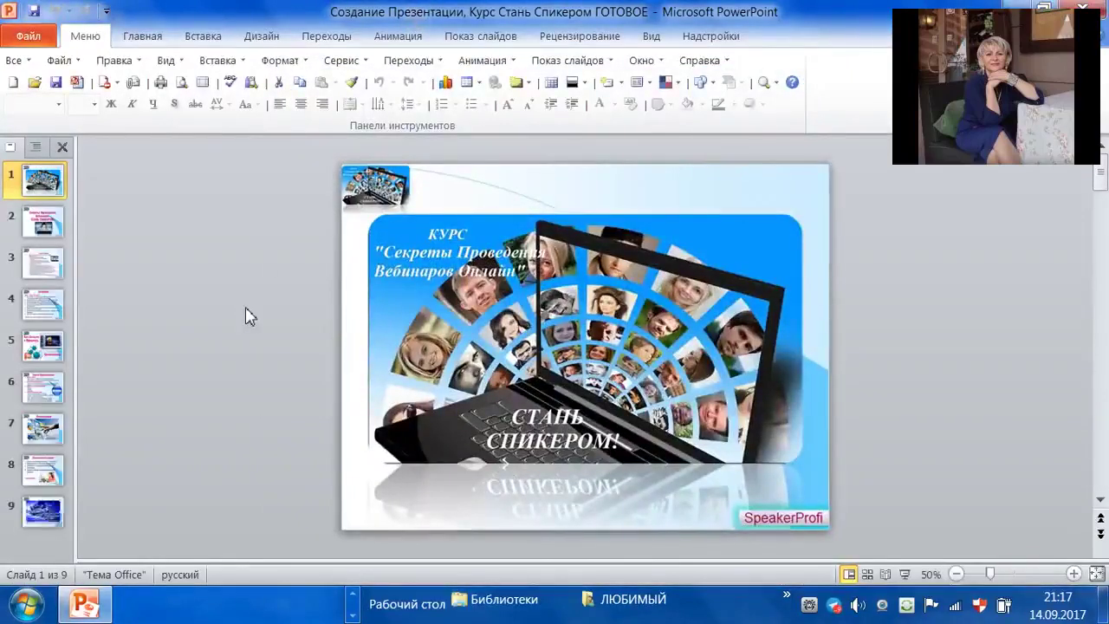
Cut all the existing slides from the presentation and add one blank slide in their place.
left_click(147, 36)
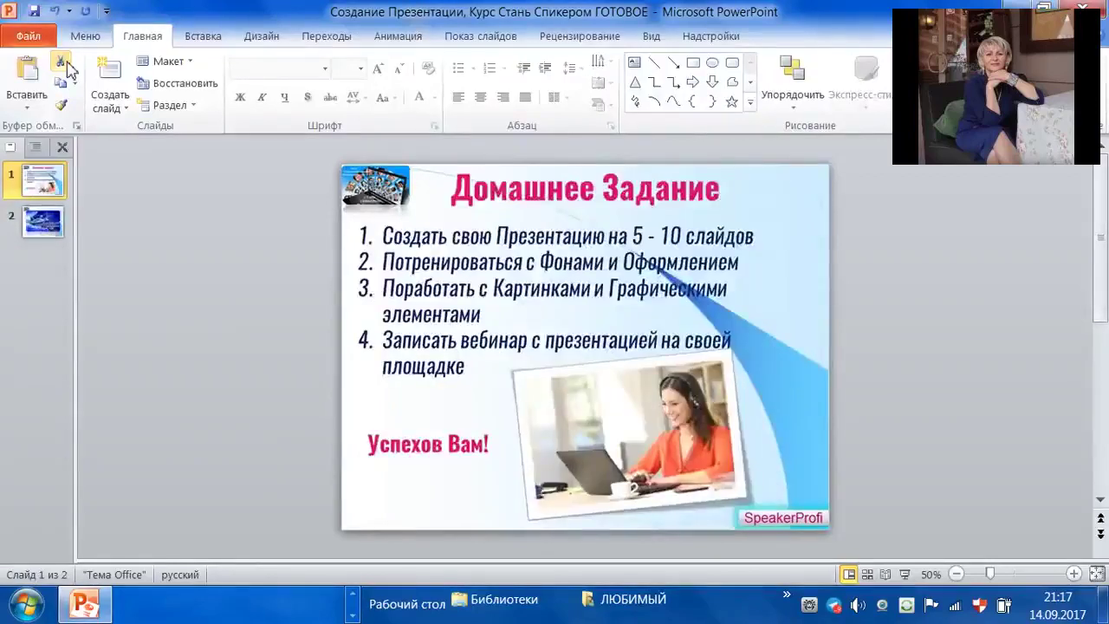
left_click(64, 67)
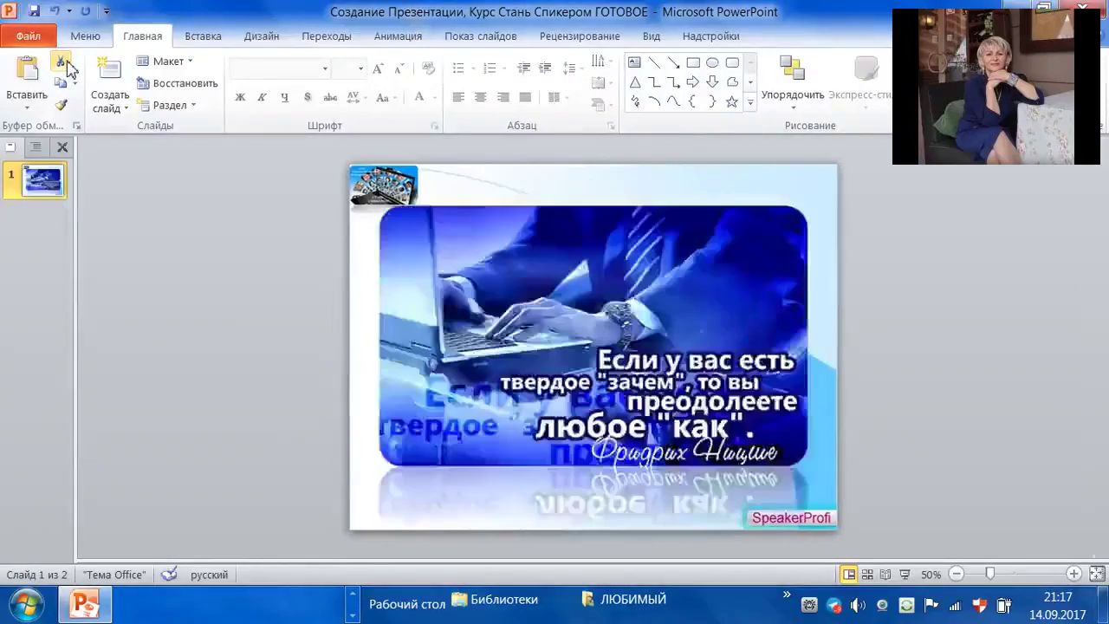
left_click(121, 106)
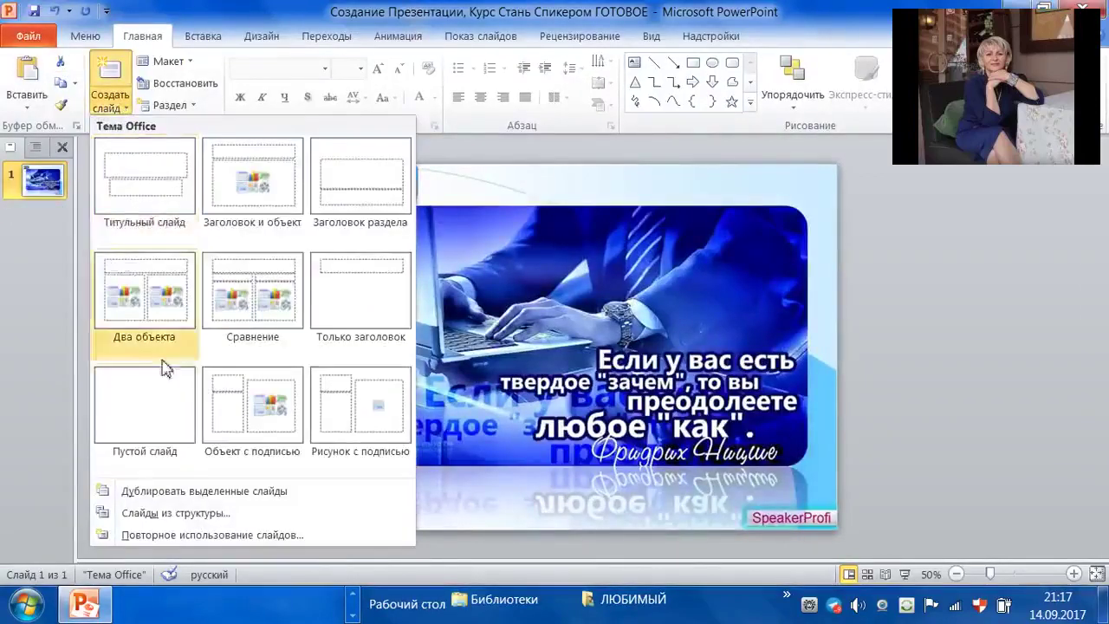
left_click(159, 415)
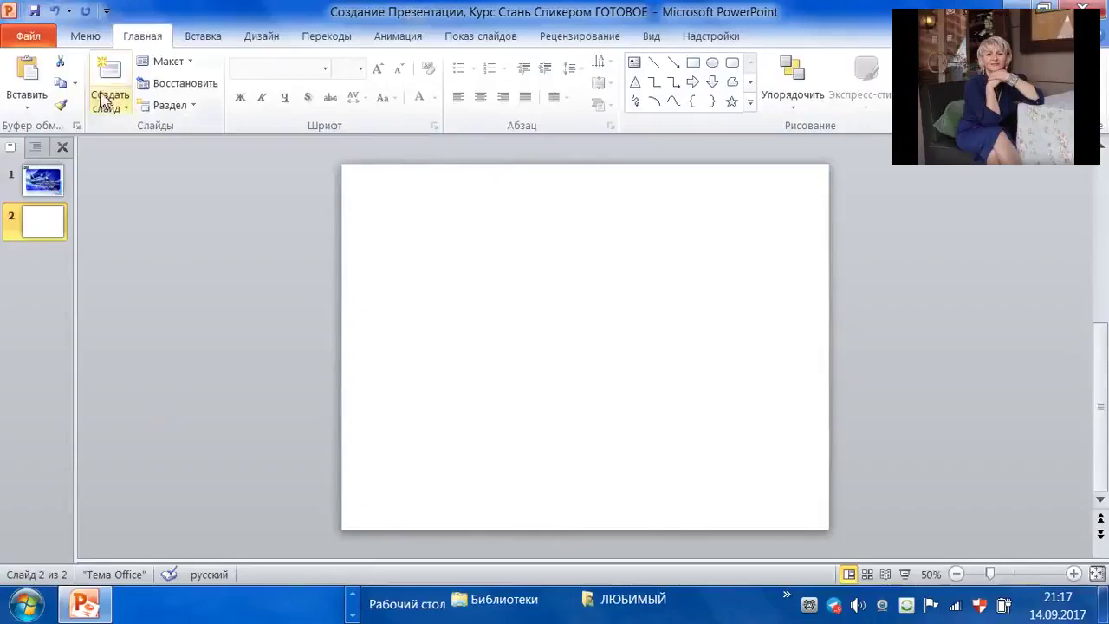
left_click(50, 178)
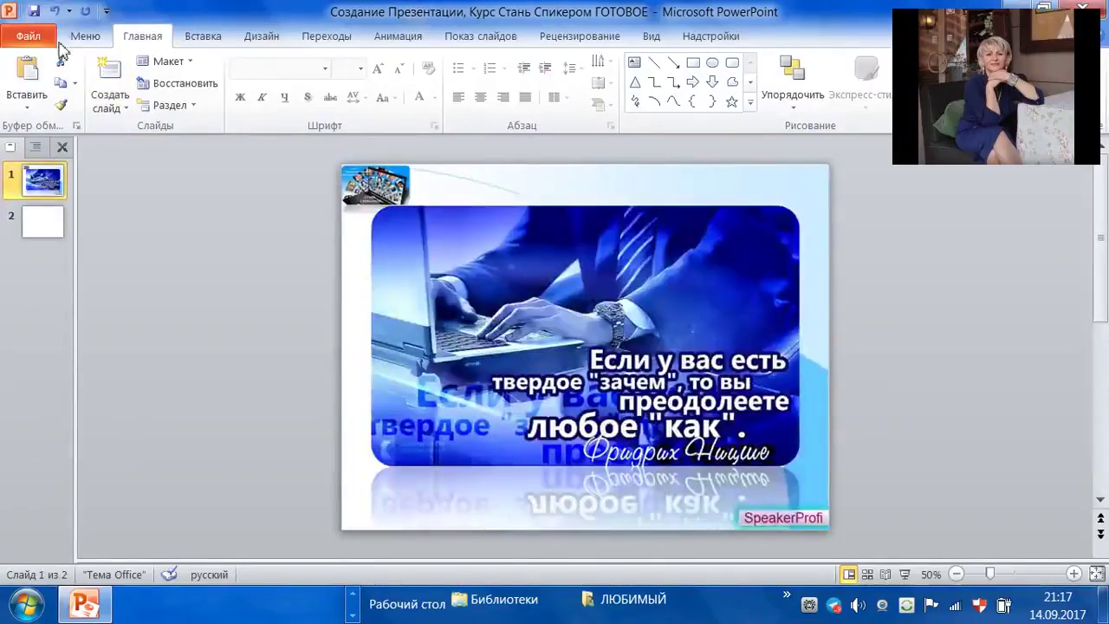
left_click(63, 65)
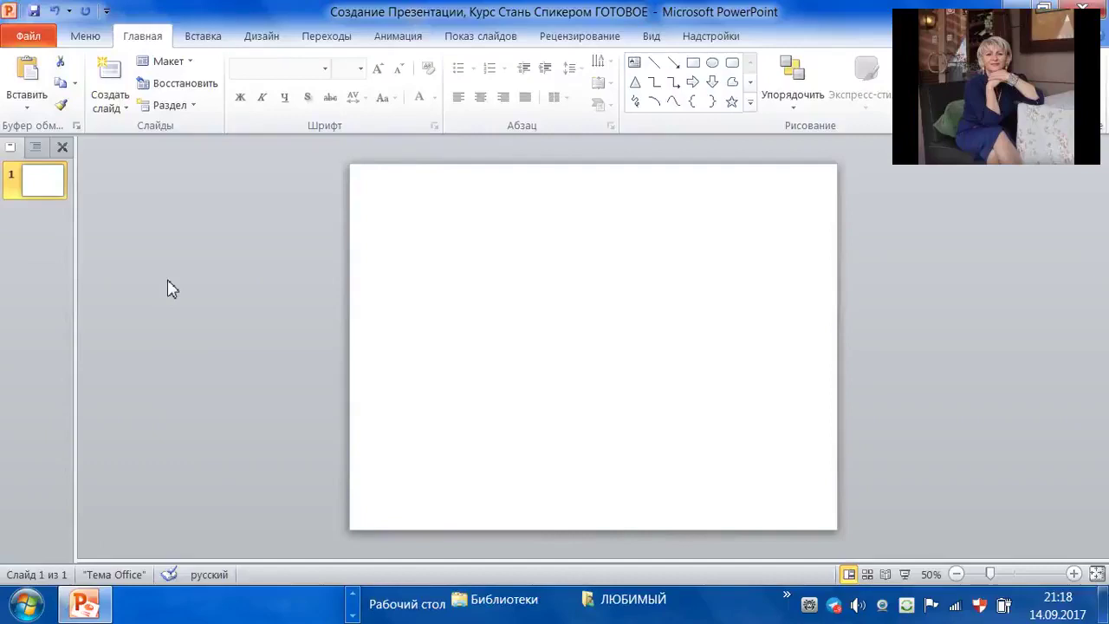
left_click(87, 36)
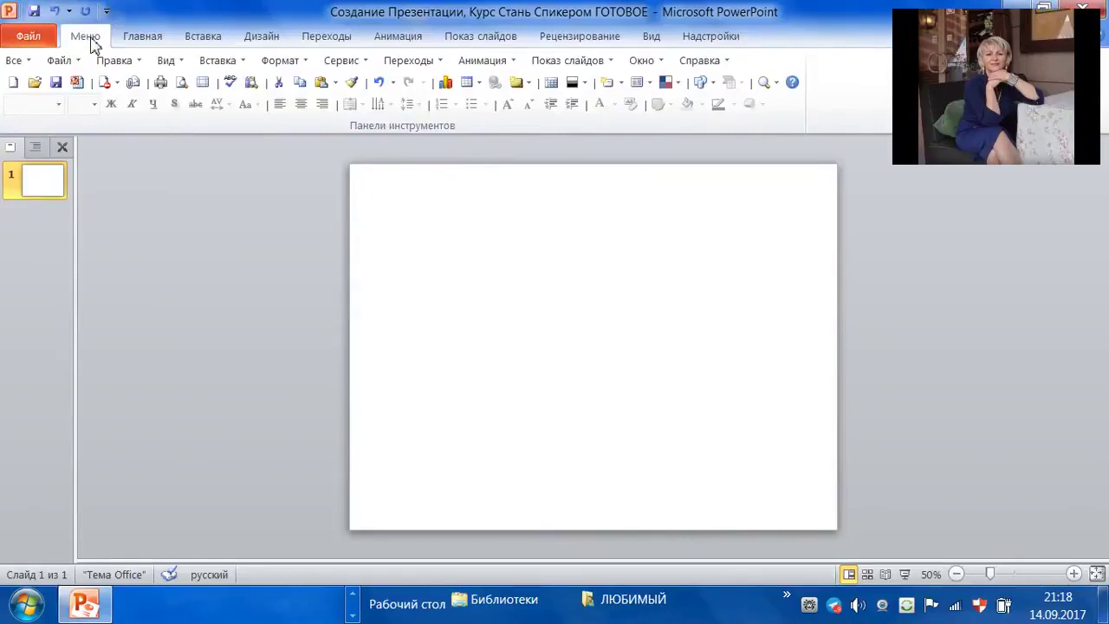
left_click(142, 41)
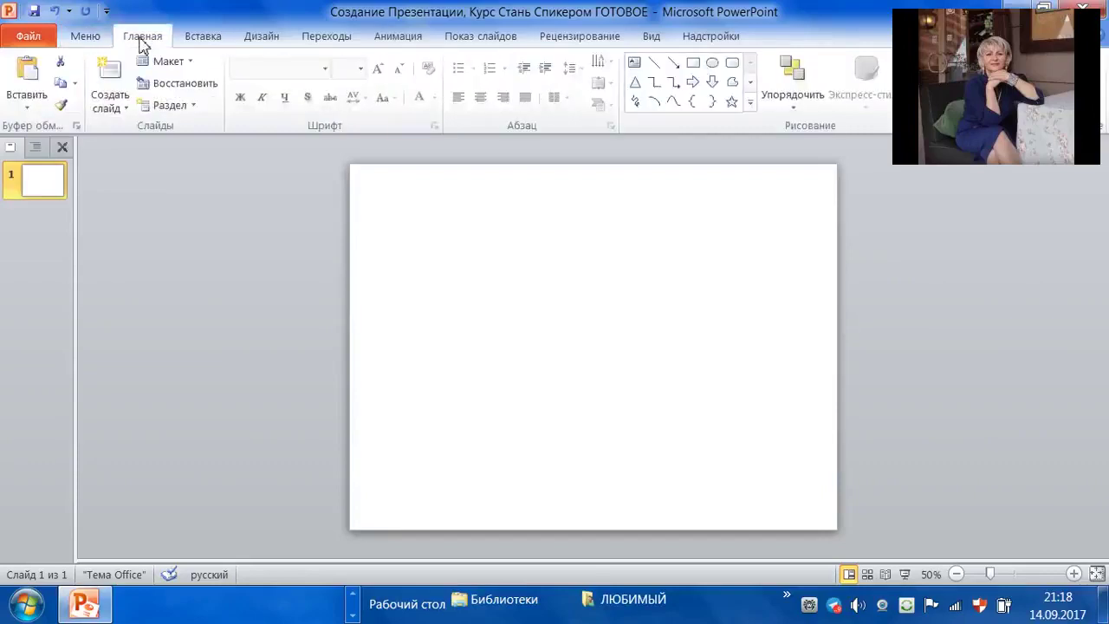
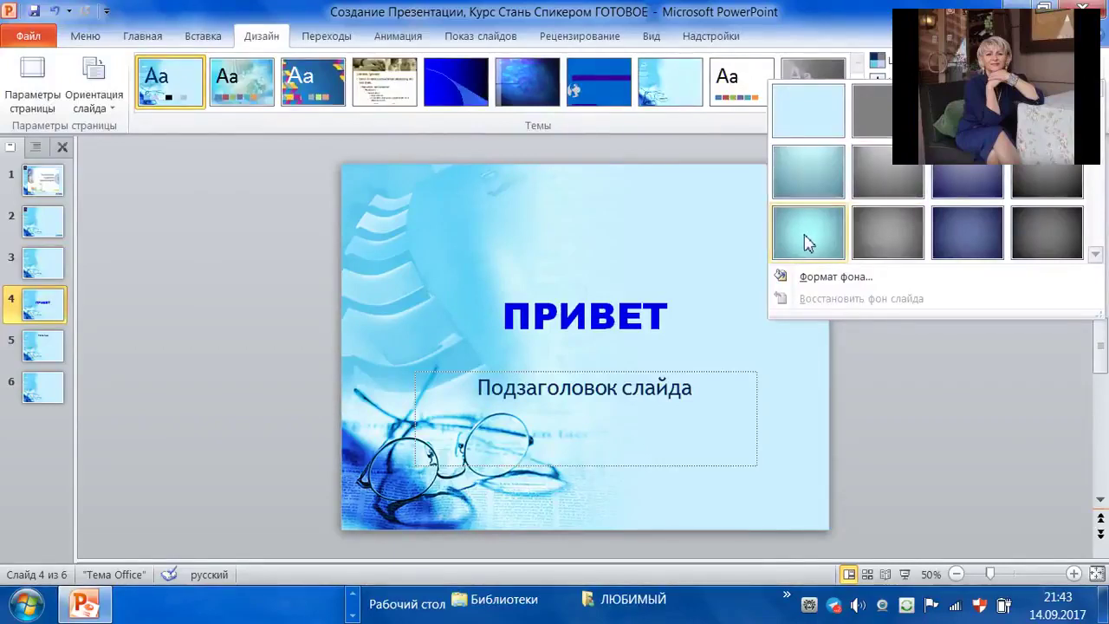
Apply the turquoise radial-gradient background style to slide 4.
left_click(804, 243)
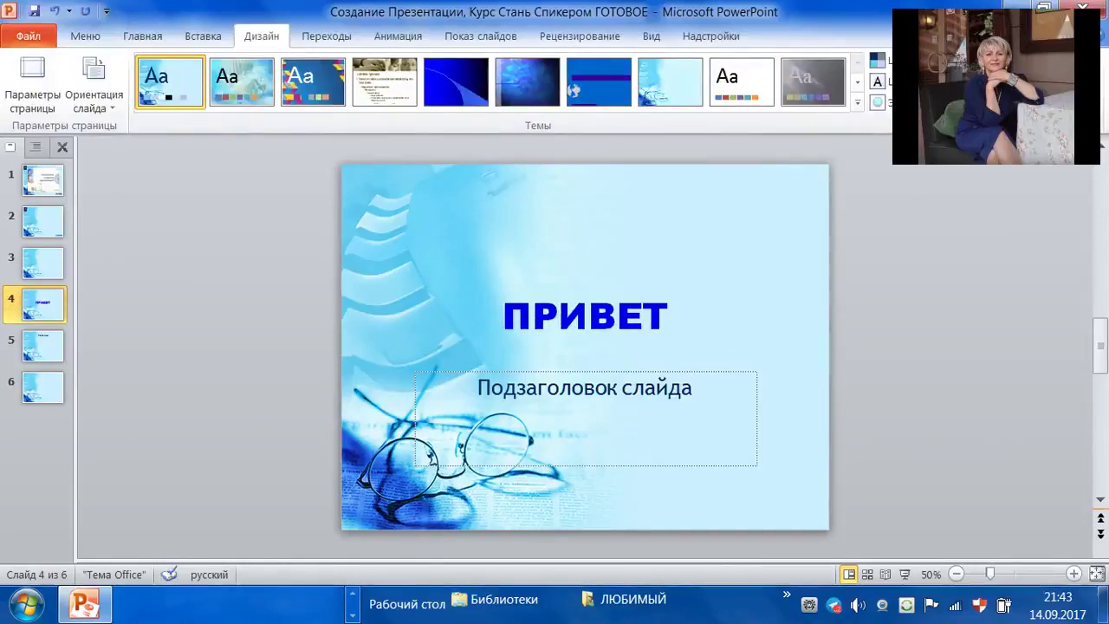
left_click(878, 102)
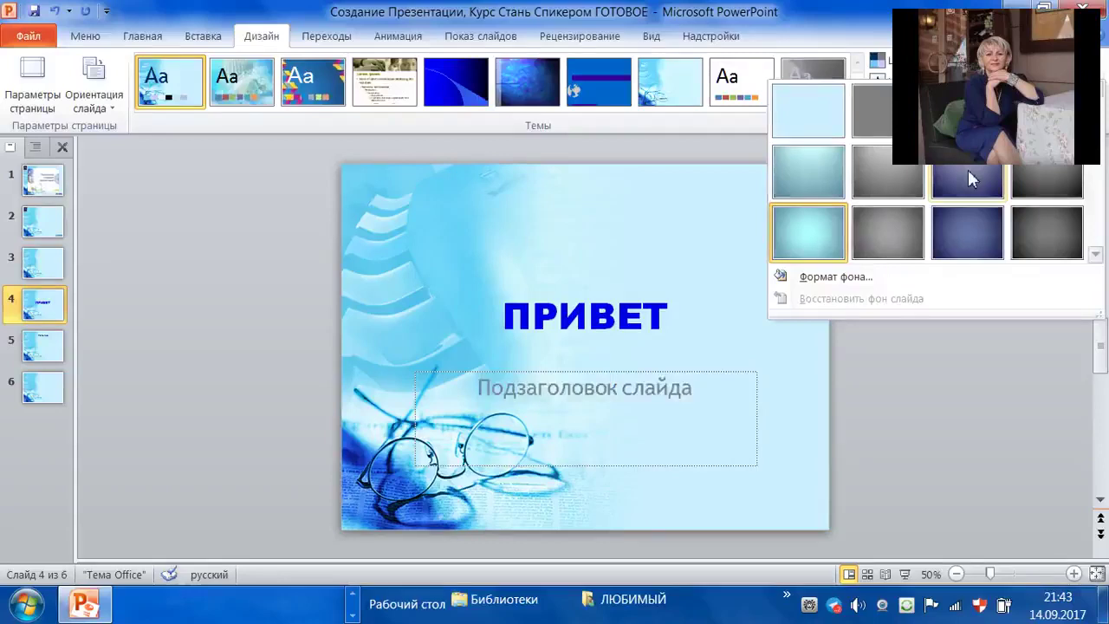
key("Escape")
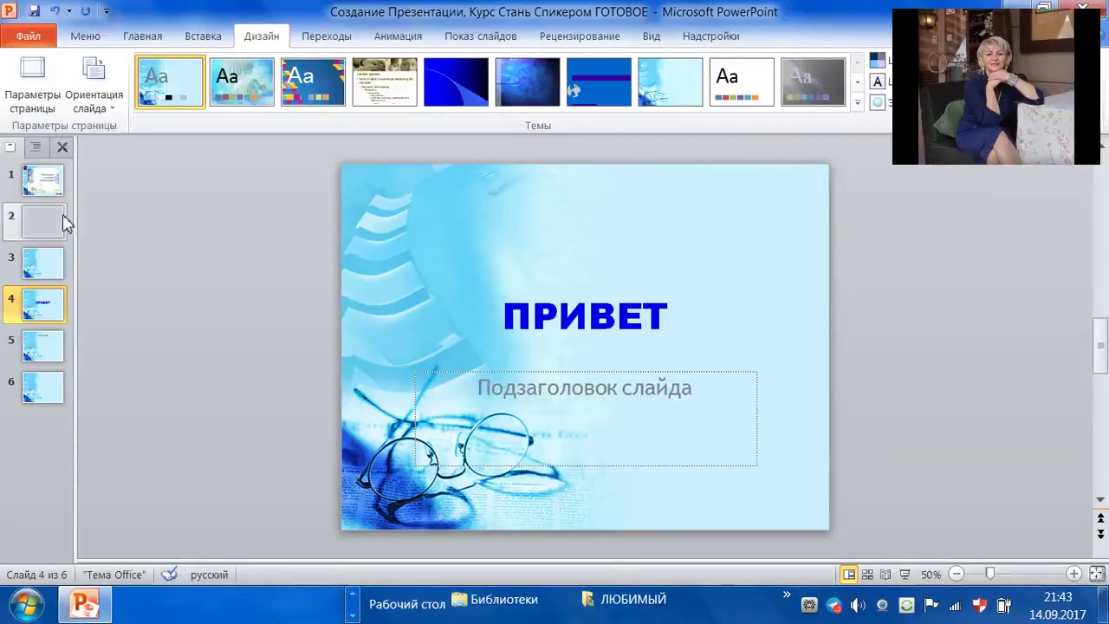
Return to slide 1 and close the presentation without saving the changes.
left_click(50, 186)
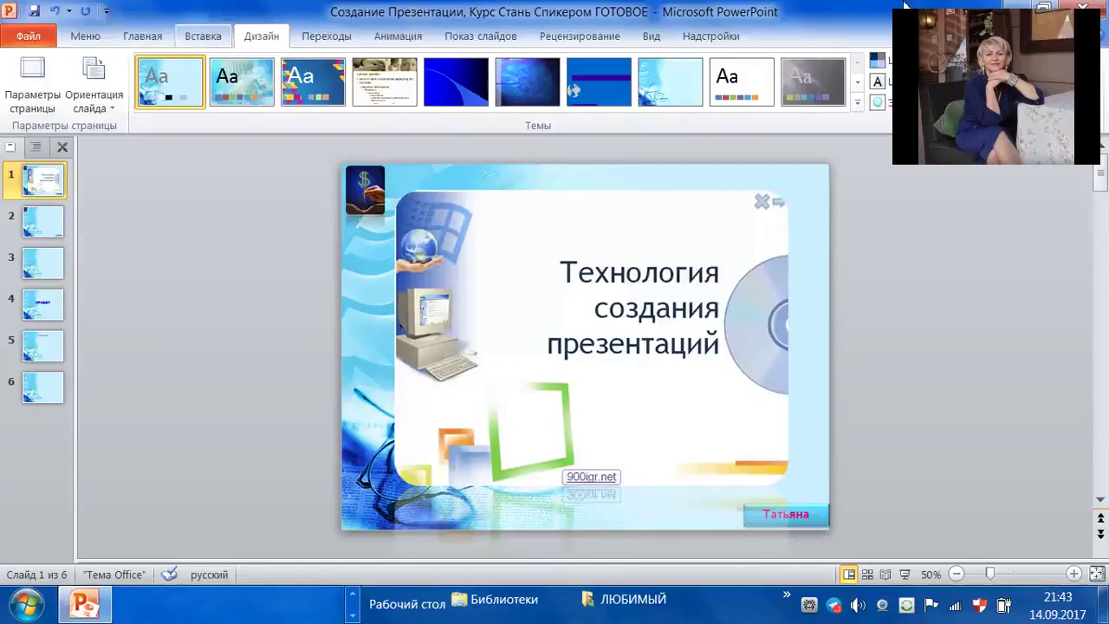
left_click(1081, 6)
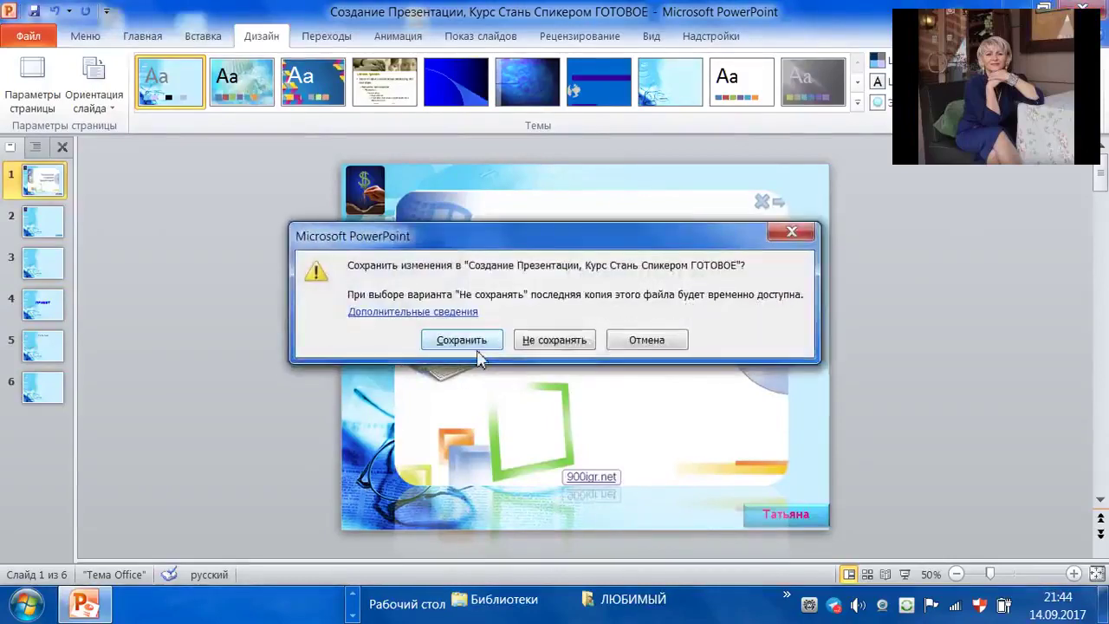
left_click(572, 341)
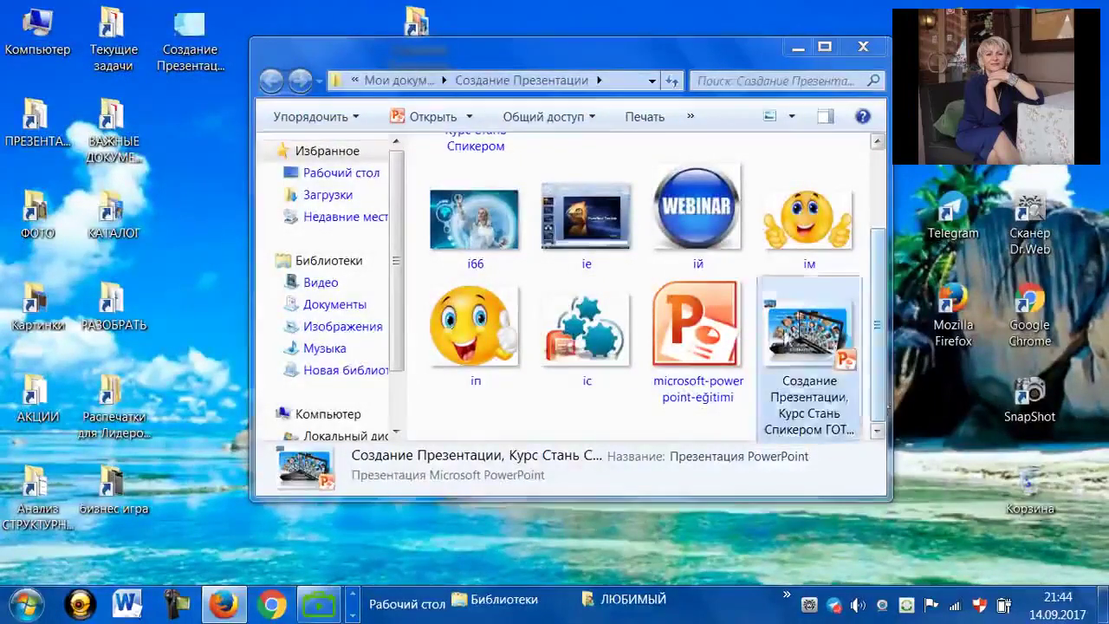
Reopen "Создание Презентации, Курс Стань Спикером ГОТОВОЕ" from its folder and dismiss the Camtasia add-in tip.
key("Return")
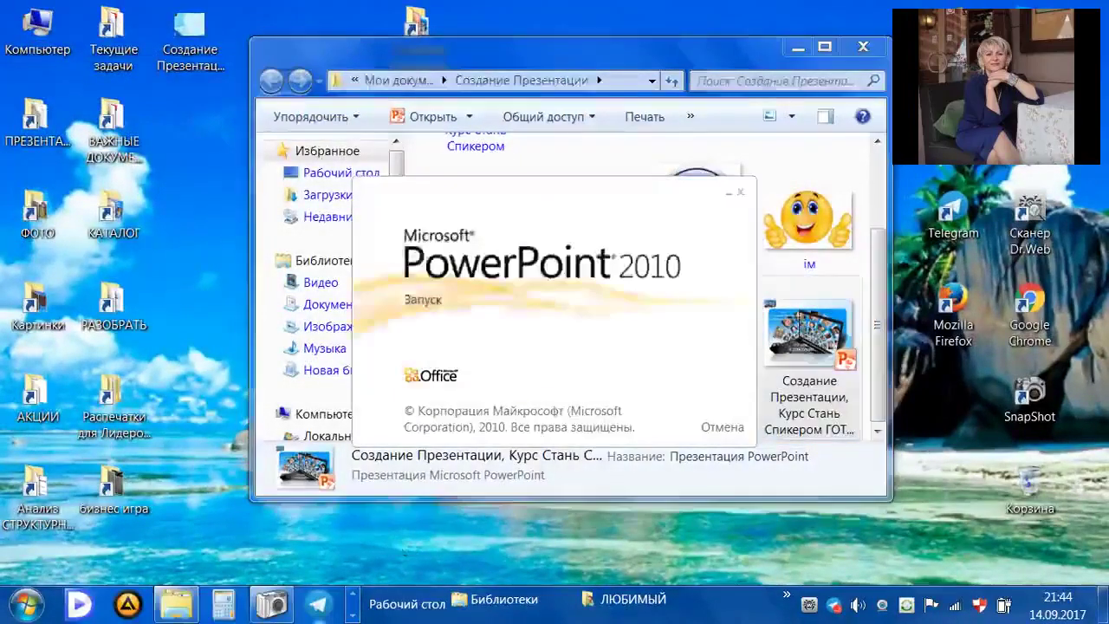
scroll(307, 617, "down", 1)
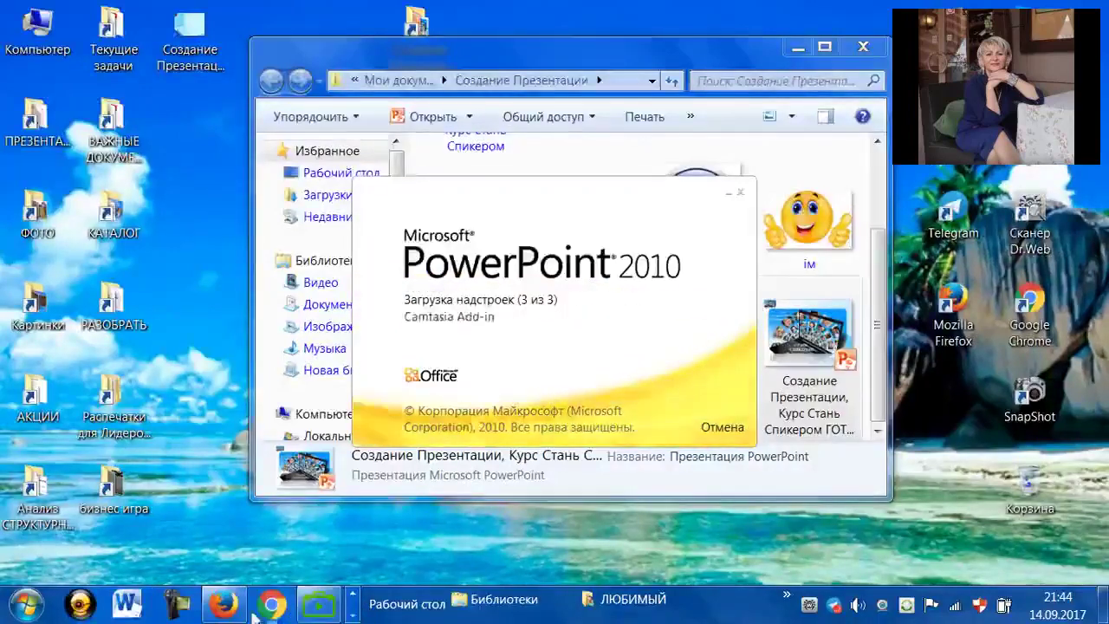
left_click(223, 606)
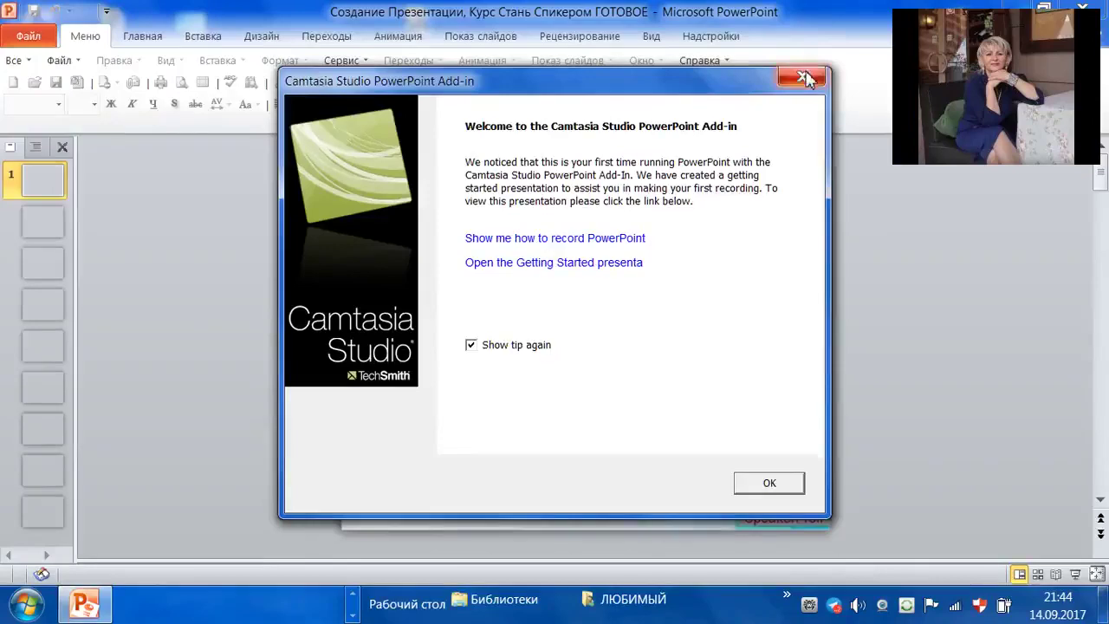
left_click(803, 77)
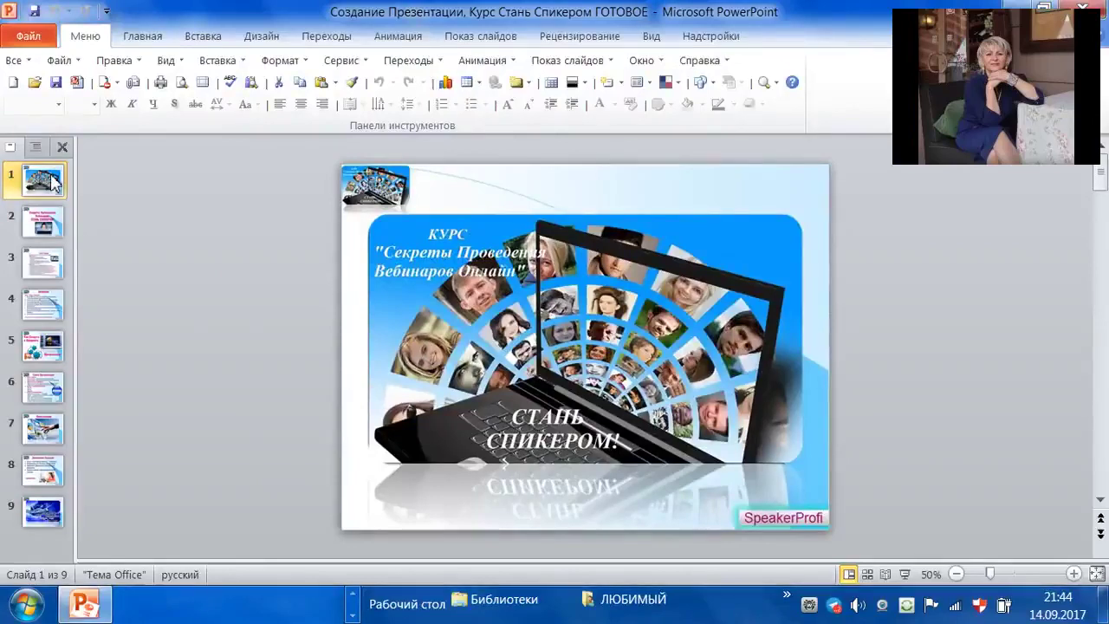
Insert a blank slide (Пустой слайд) directly after the title slide.
left_click(148, 39)
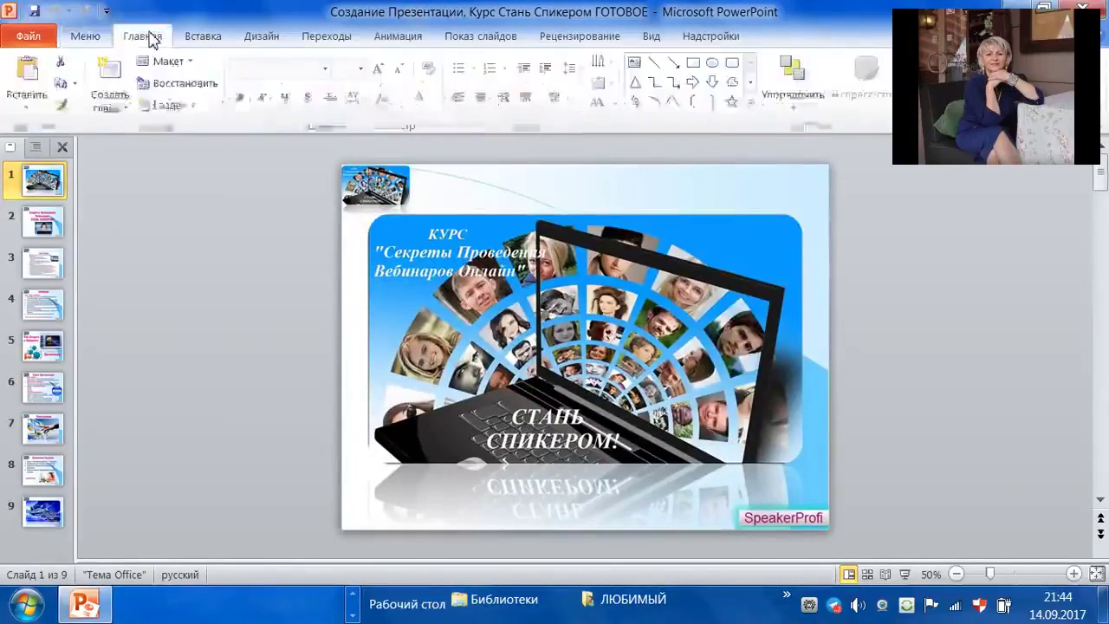
left_click(113, 109)
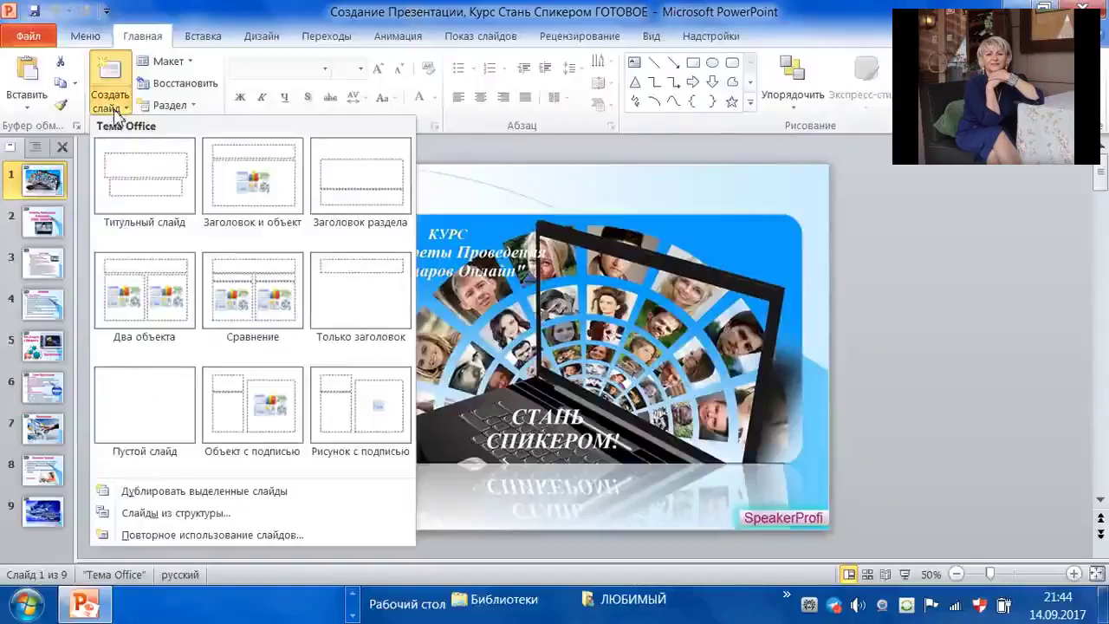
left_click(146, 390)
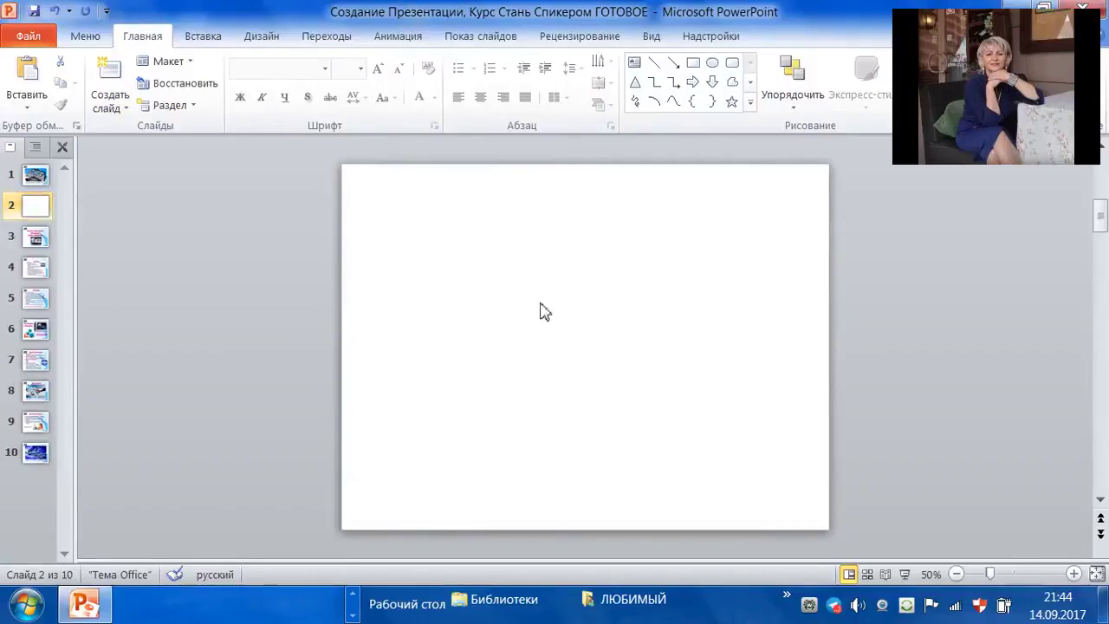
Try the built-in white Office theme and the custom seashell theme on blank slide 2, and check its background styles.
left_click(260, 36)
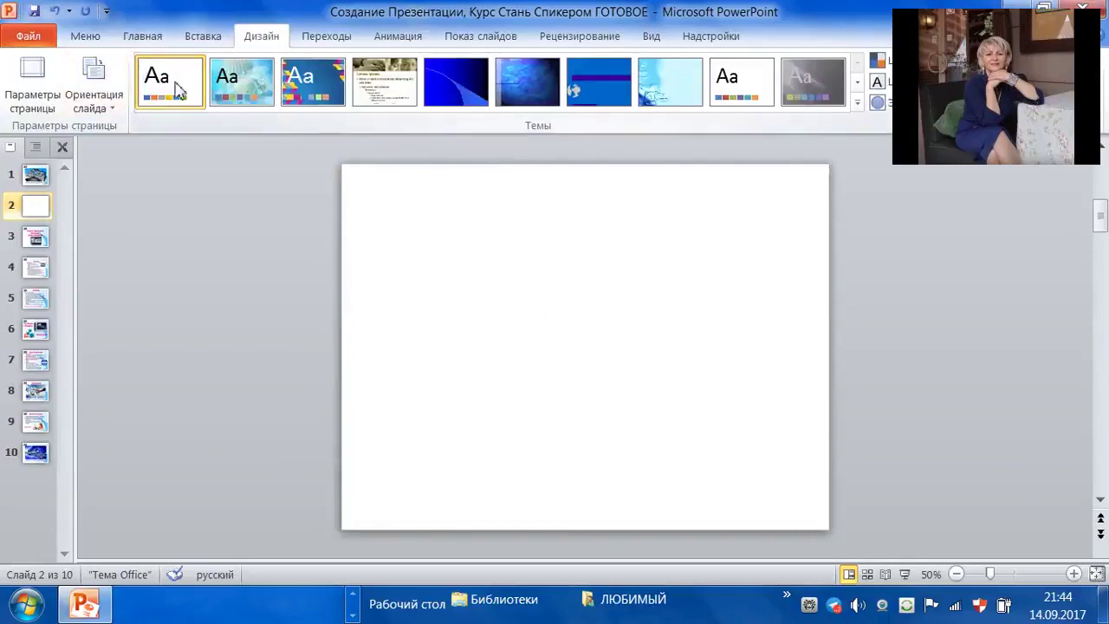
left_click(858, 103)
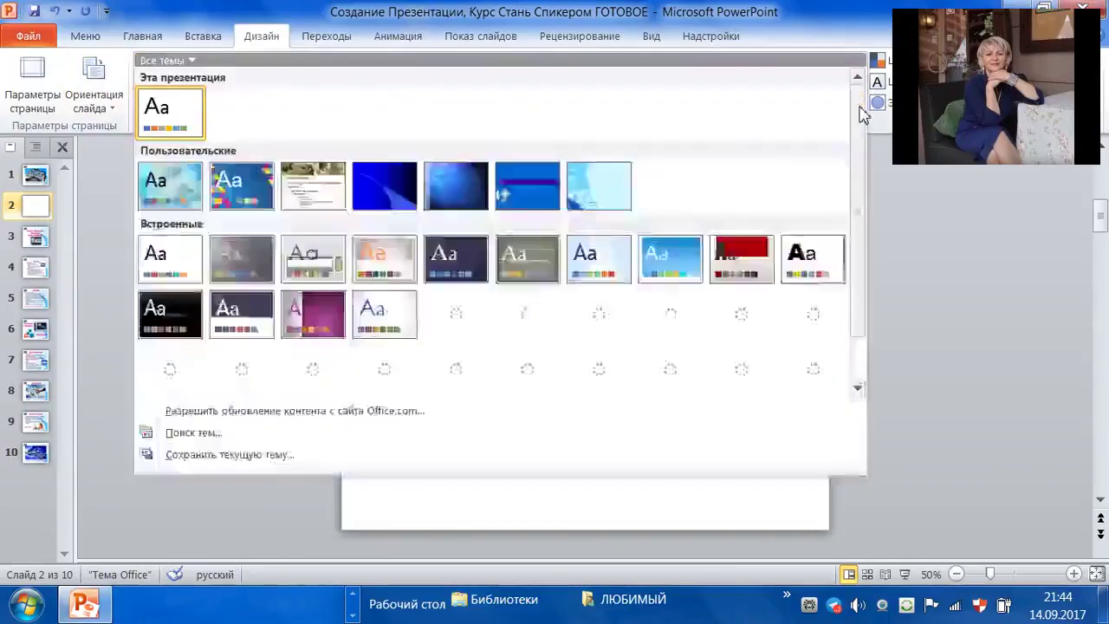
left_click(182, 271)
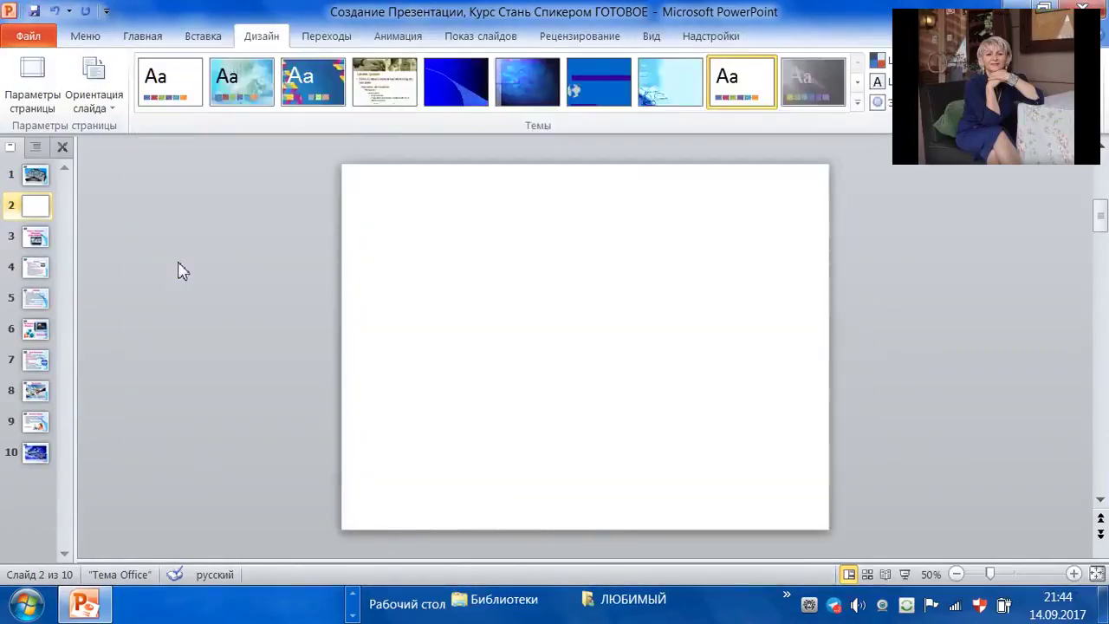
left_click(171, 99)
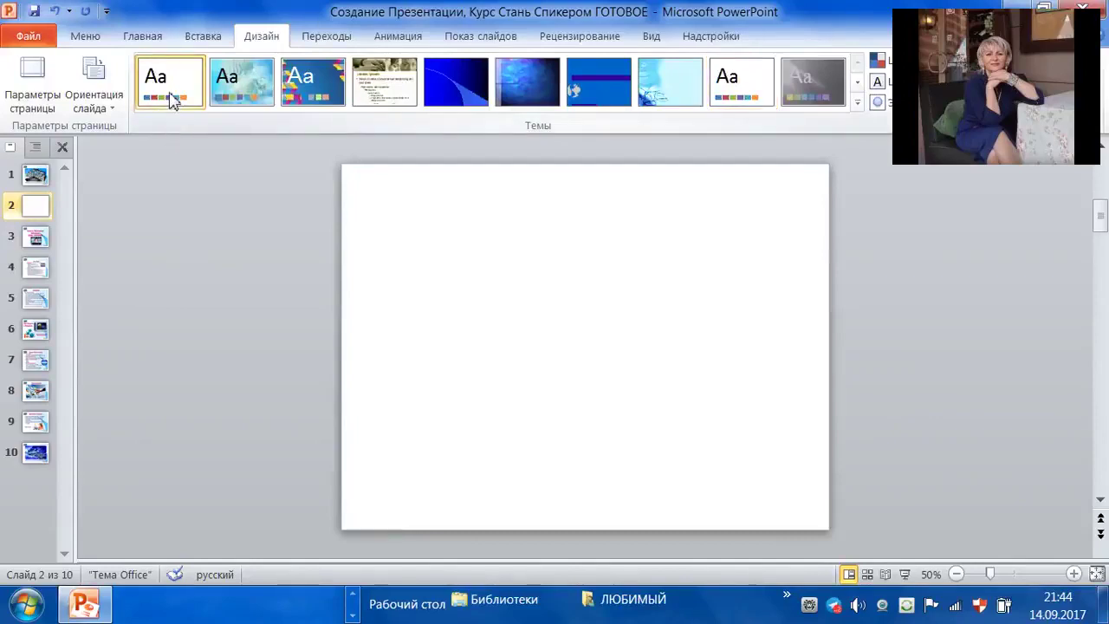
left_click(249, 98)
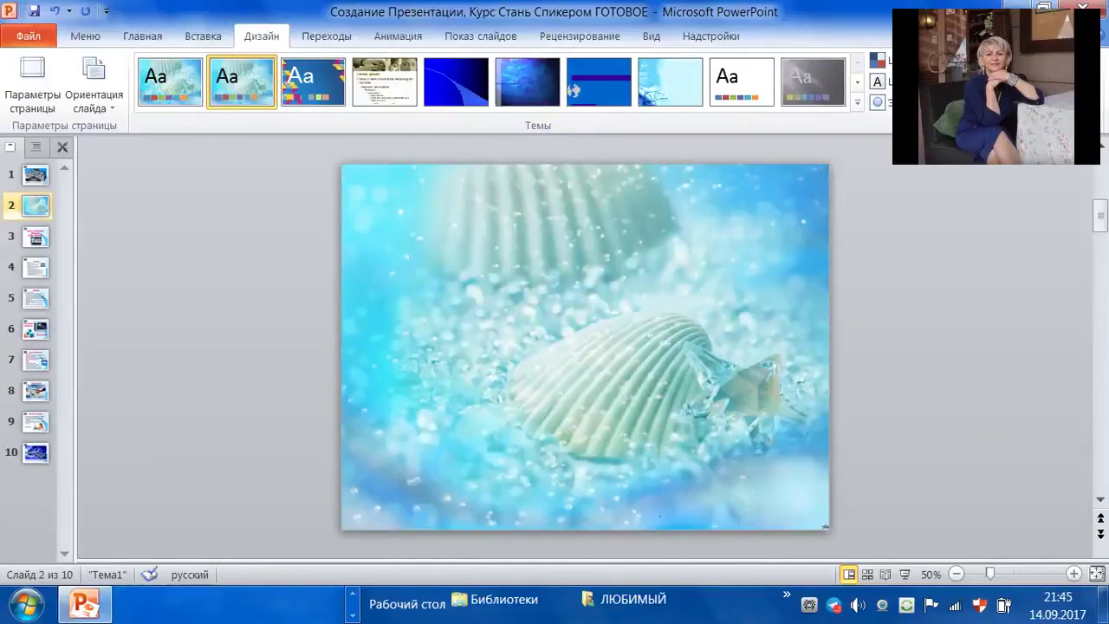
left_click(905, 102)
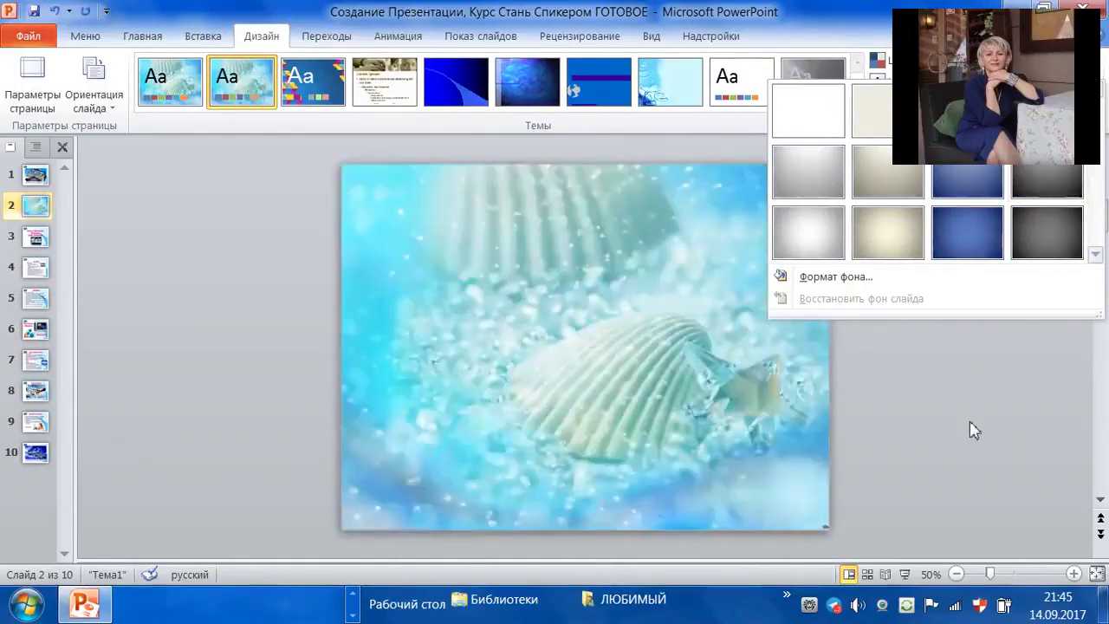
left_click(973, 431)
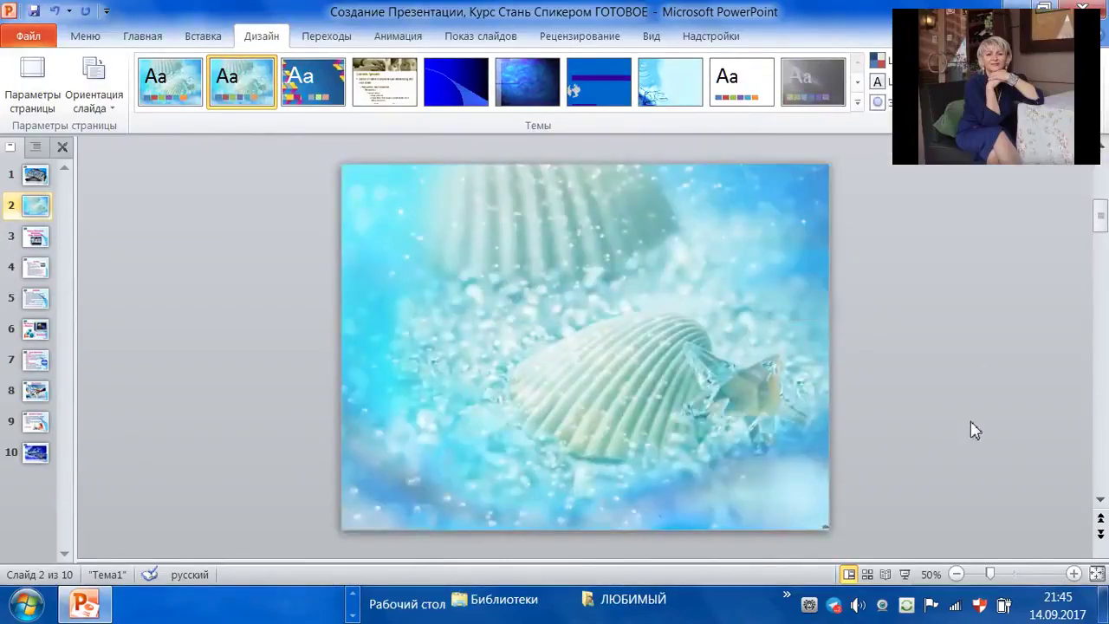
Apply the grey Апекс theme to slide 2, trying the light grey ray background style before choosing the purple ray one.
left_click(813, 83)
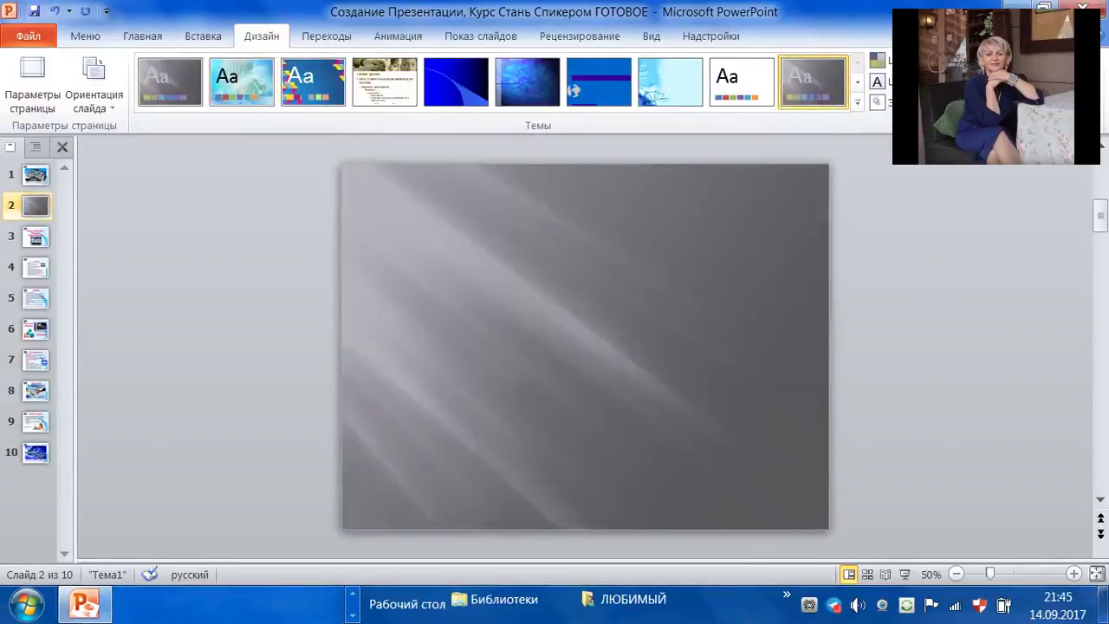
left_click(927, 60)
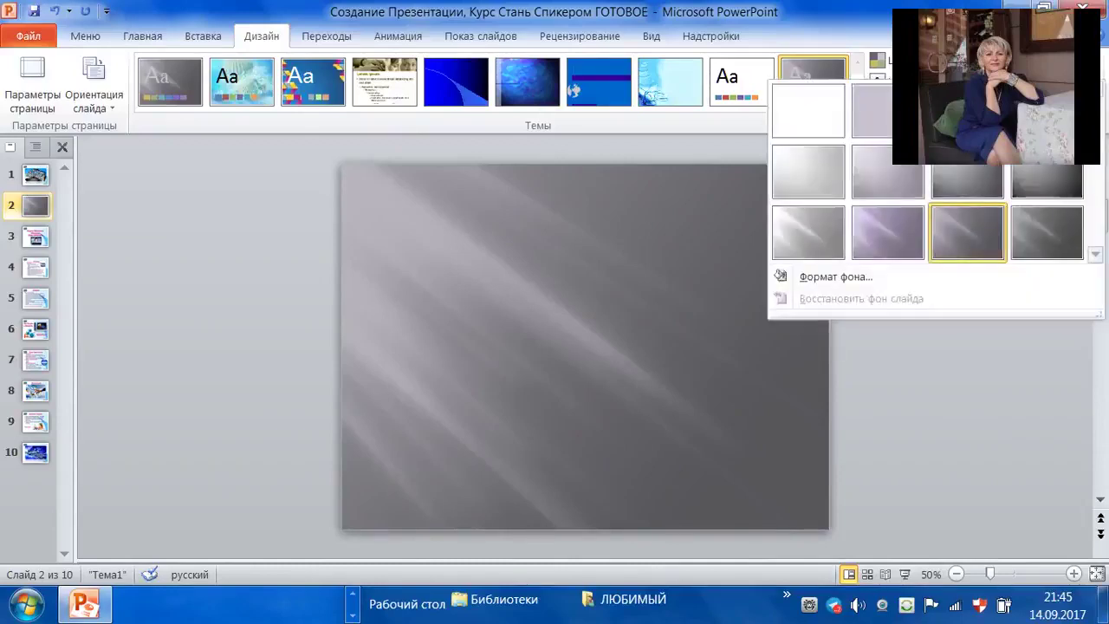
left_click(788, 231)
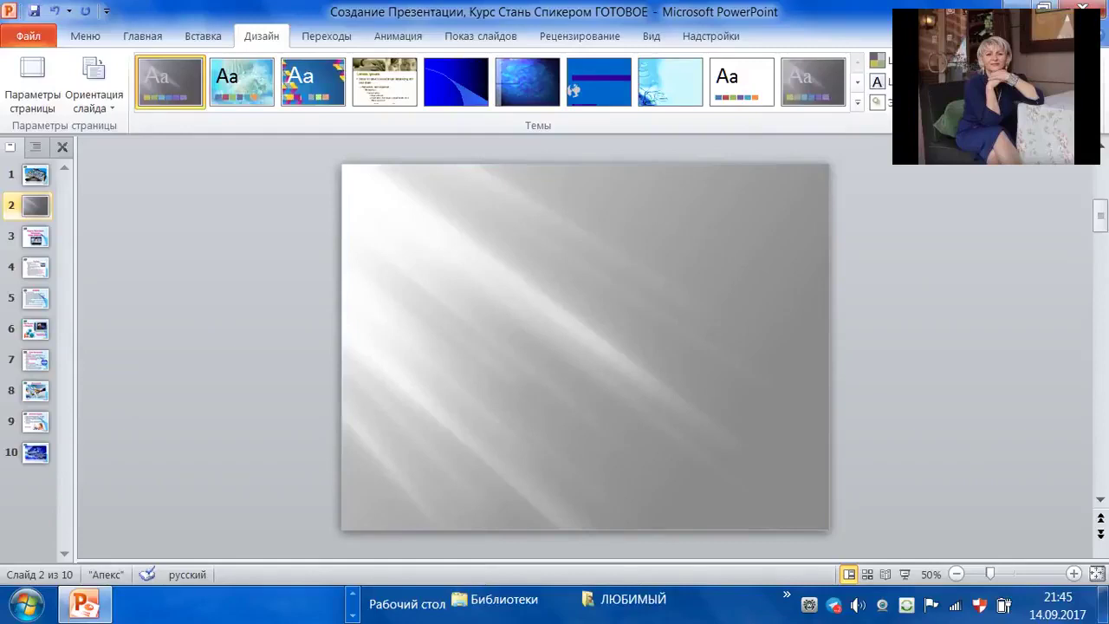
left_click(927, 60)
left_click(890, 237)
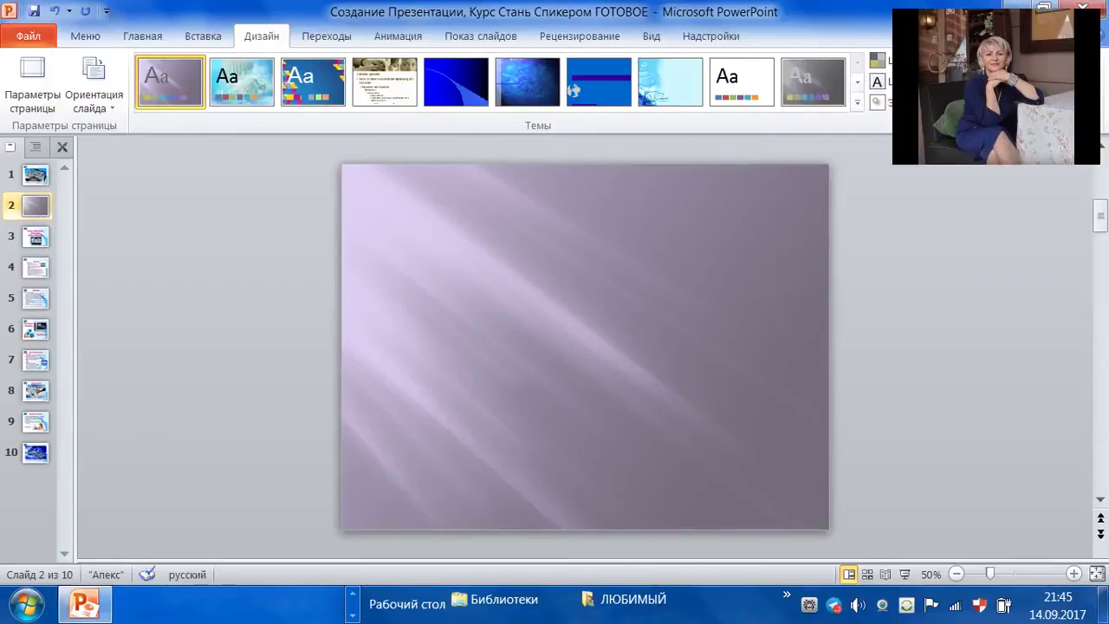
left_click(901, 103)
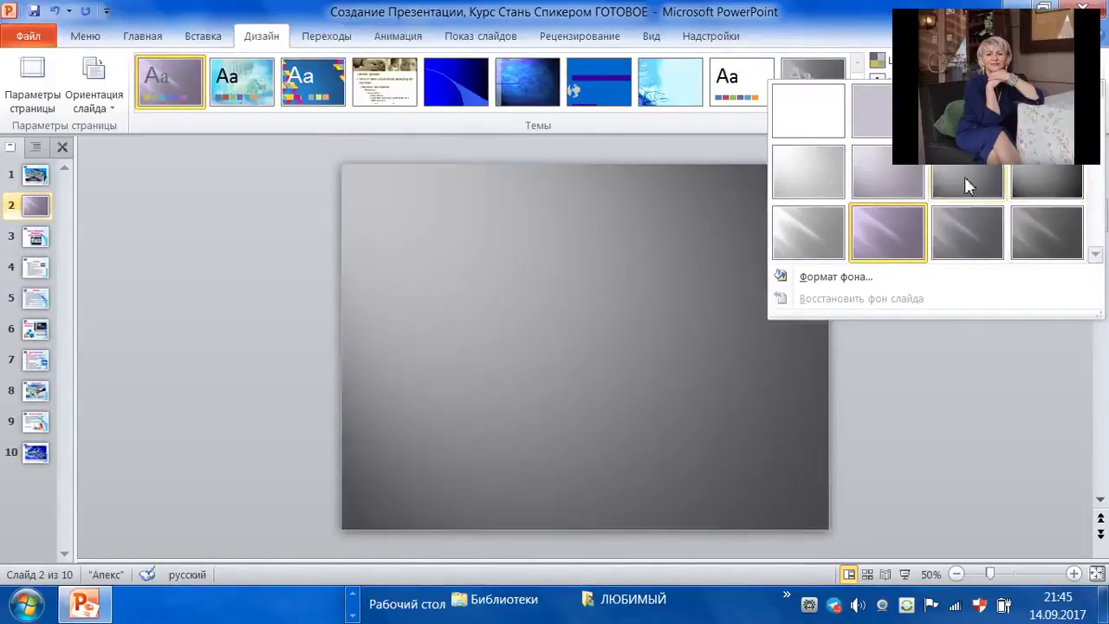
left_click(972, 388)
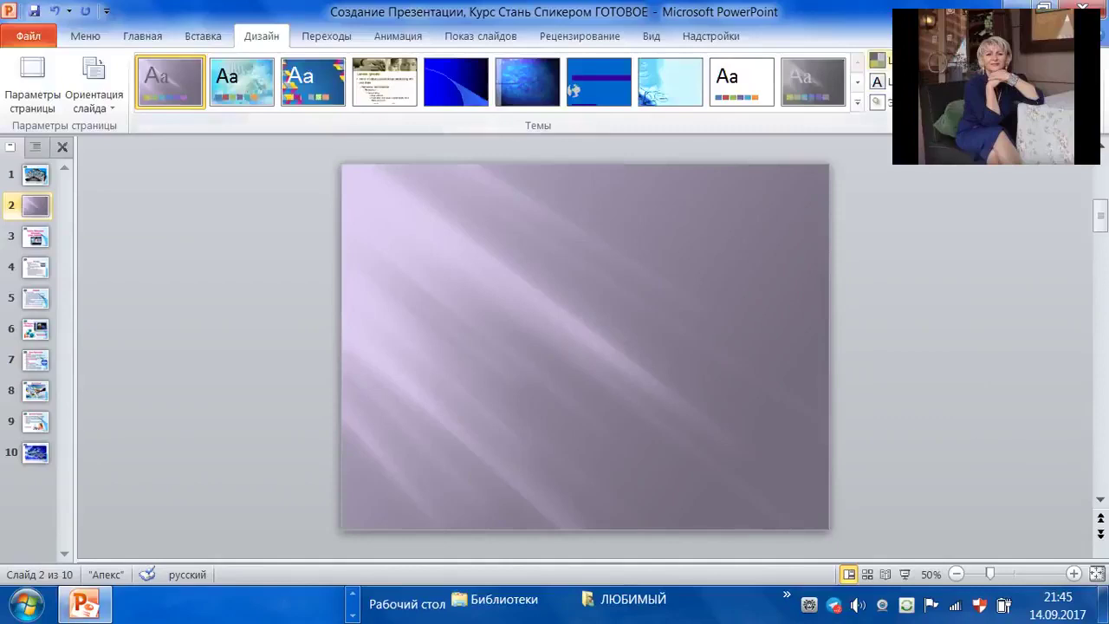
Preview the built-in theme colour schemes on slide 2, including Волна and Начальная, and check how Городская can be applied.
left_click(877, 60)
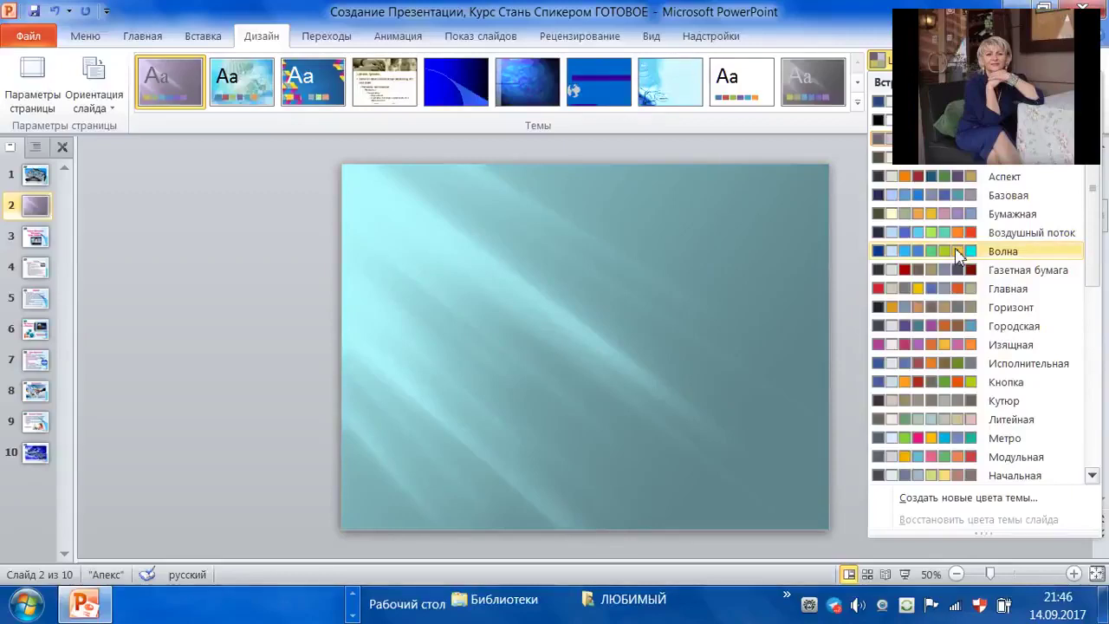
right_click(960, 325)
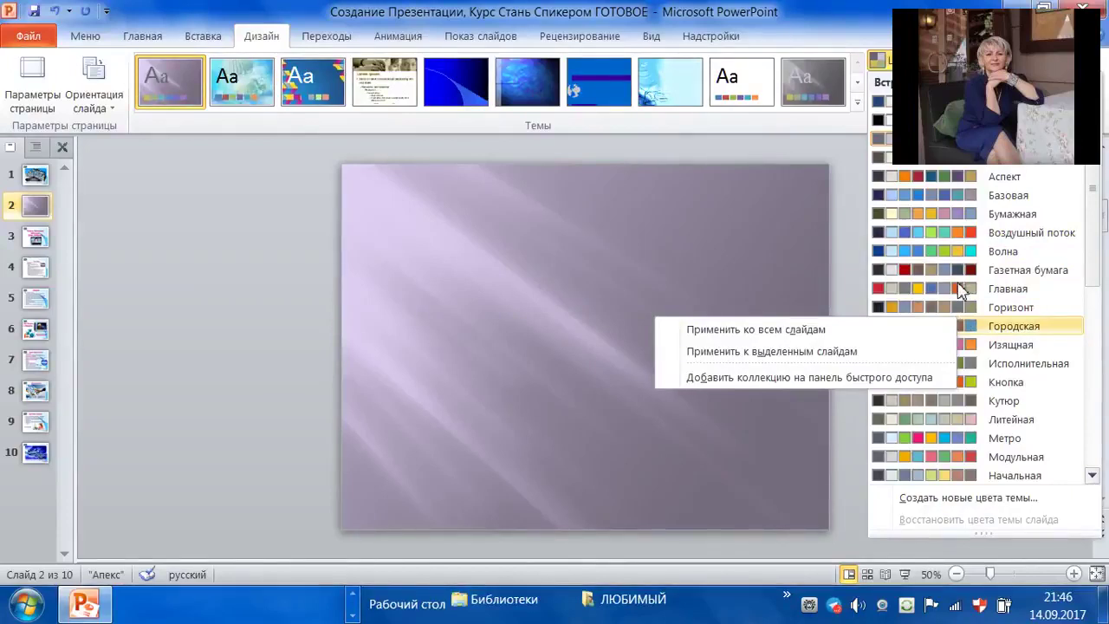
left_click(789, 278)
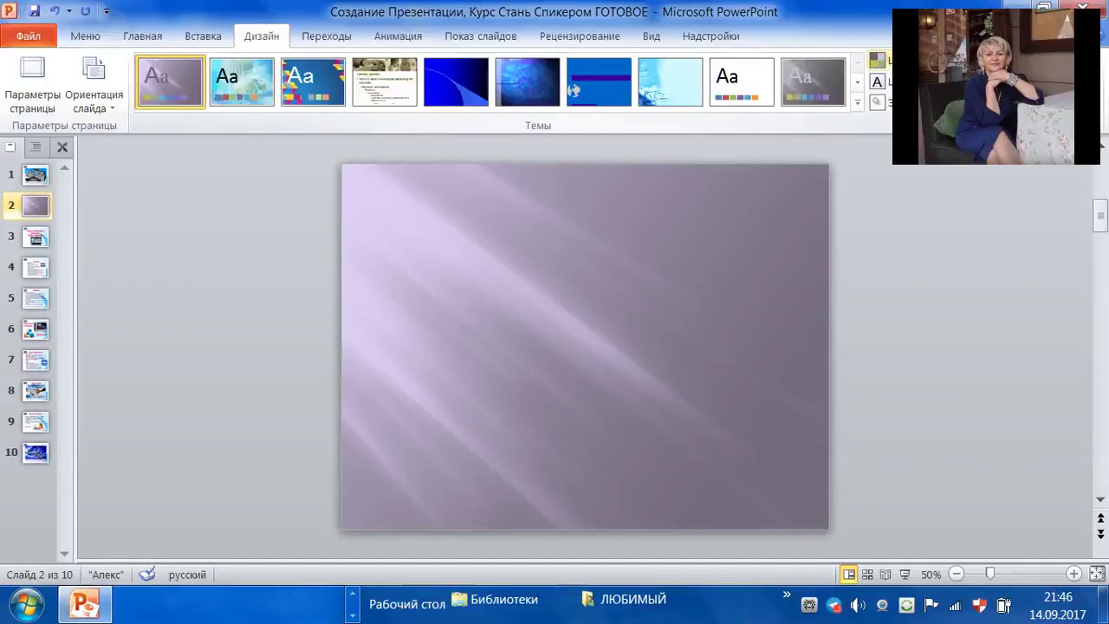
left_click(877, 60)
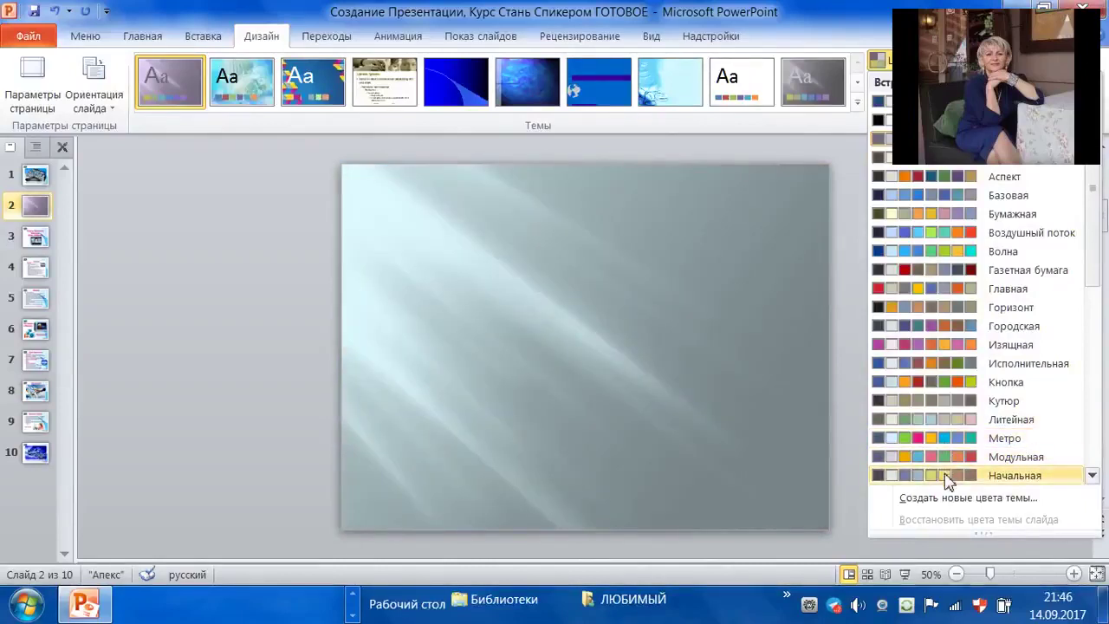
left_click(847, 217)
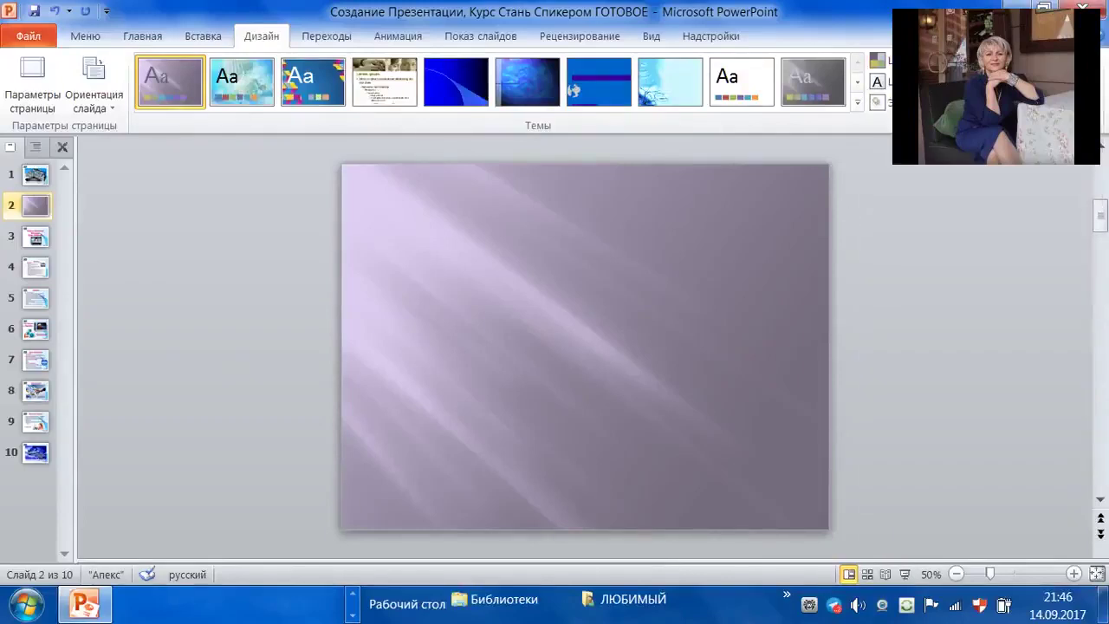
Apply the light grey gradient background style to slide 2 and switch its theme to a blue-based colour scheme and a serif font.
left_click(879, 102)
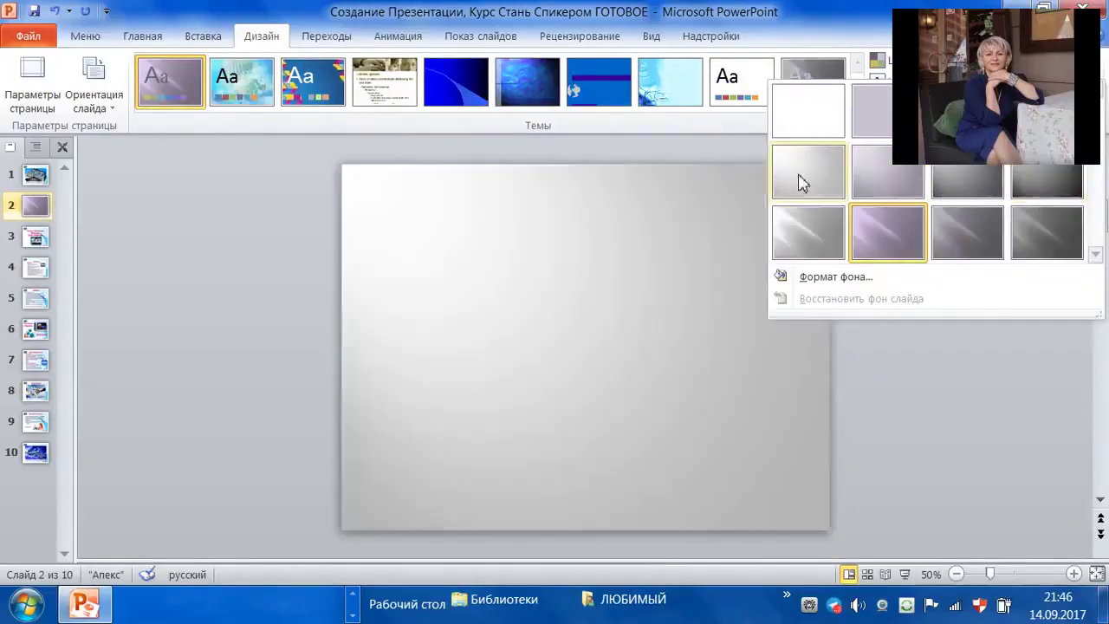
left_click(801, 182)
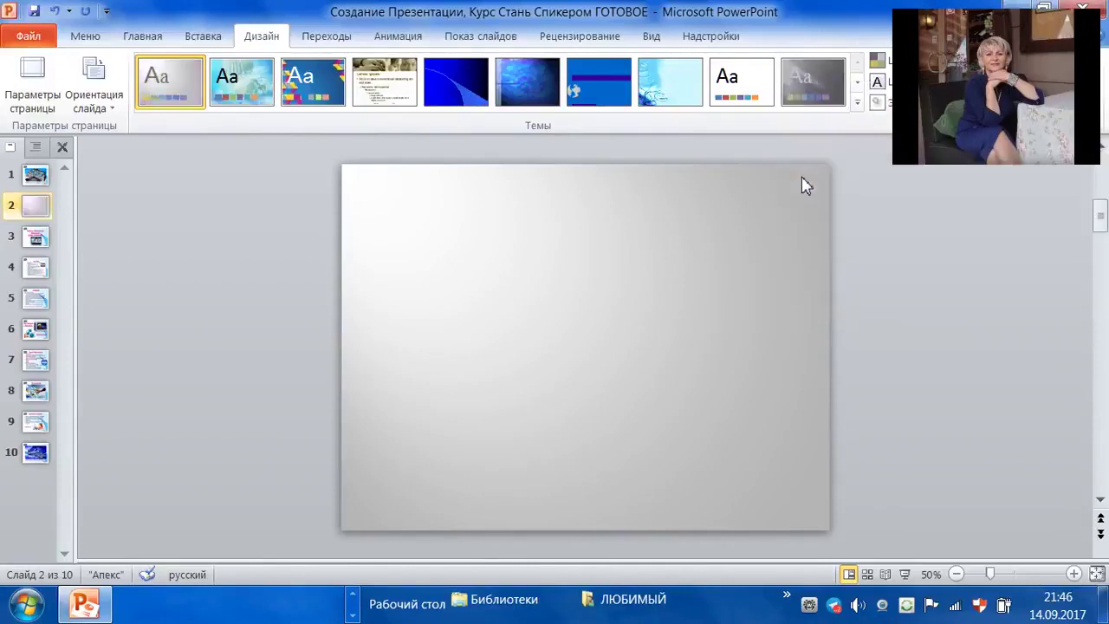
left_click(879, 60)
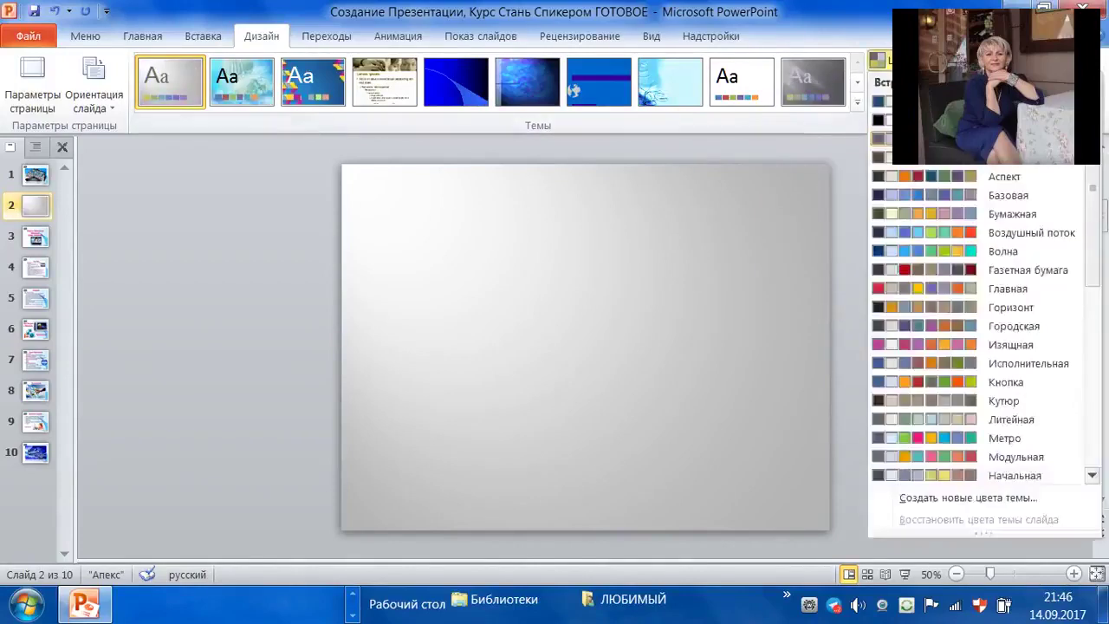
left_click(936, 255)
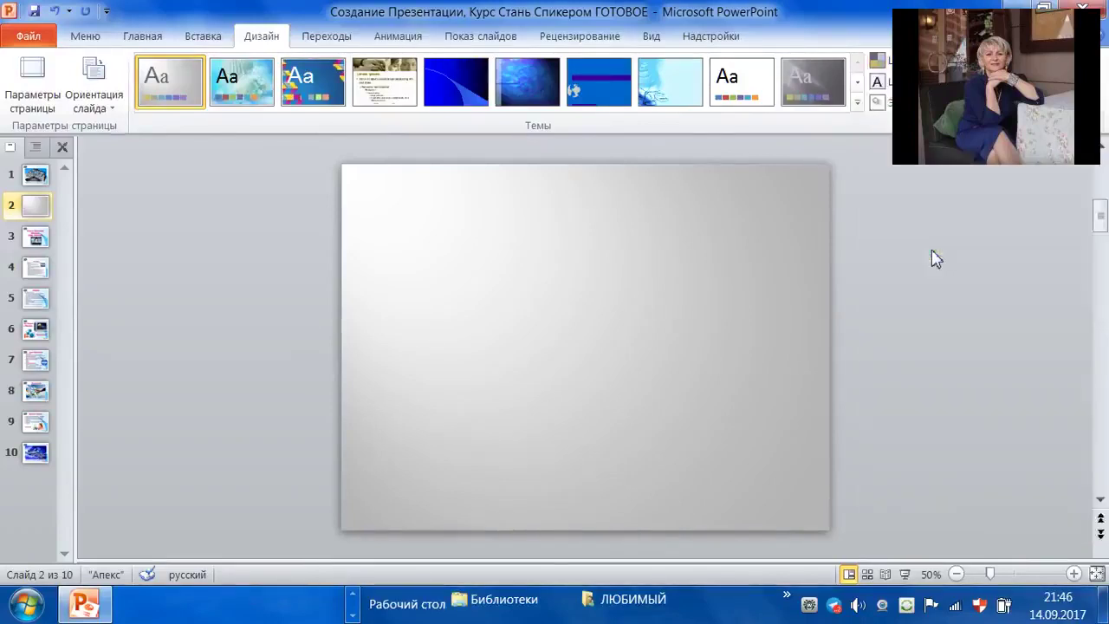
left_click(879, 59)
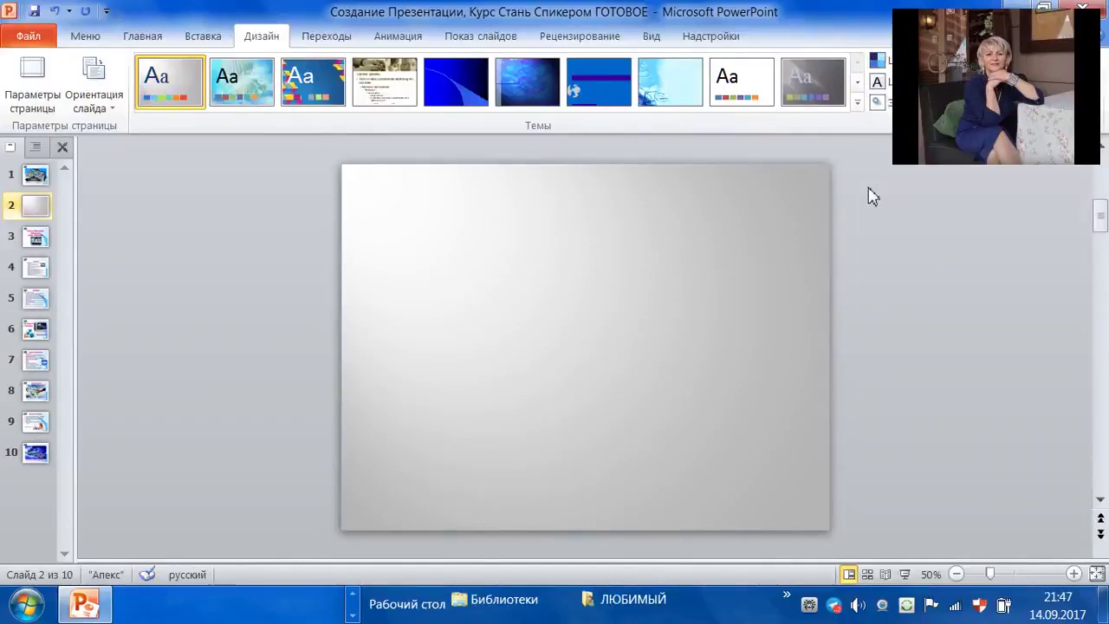
Try the Метро theme effects on slide 2, then return to the Апекс effects.
left_click(879, 102)
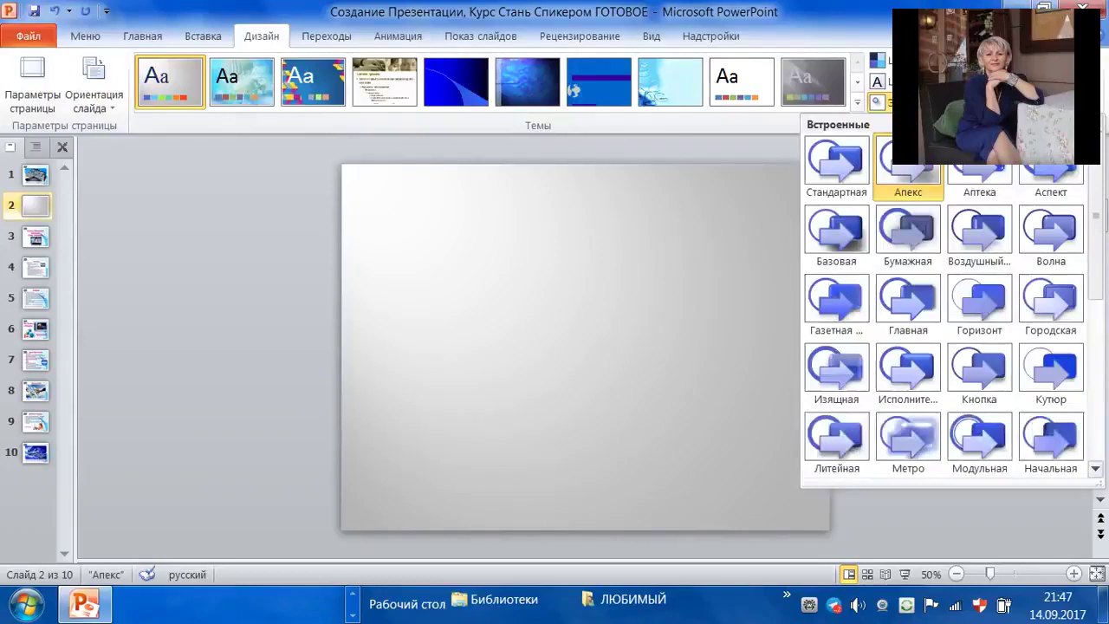
left_click(910, 442)
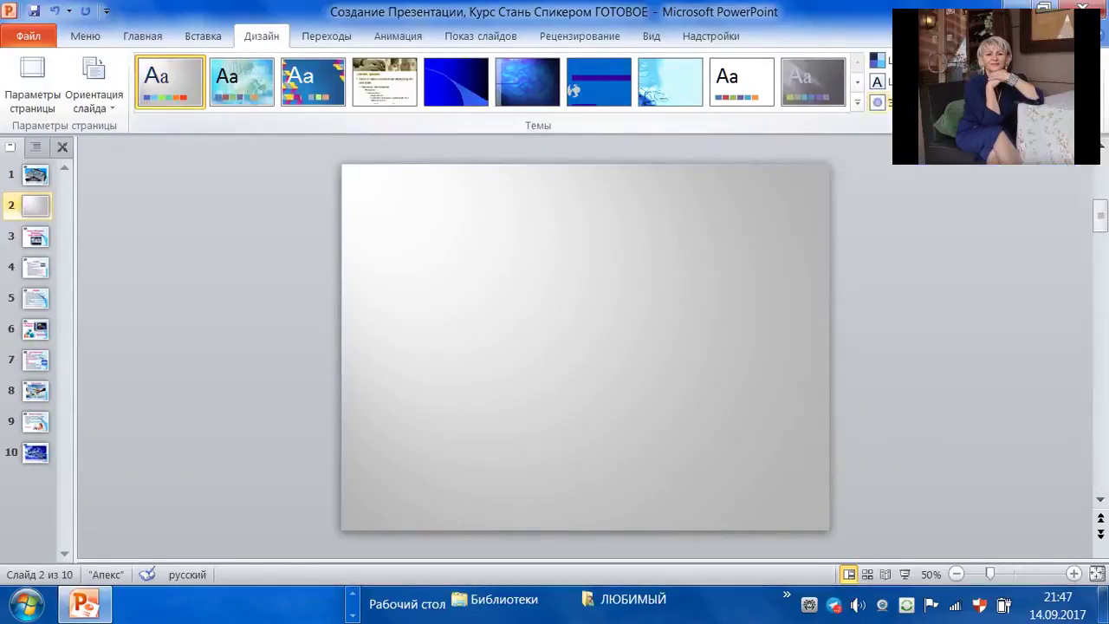
left_click(879, 102)
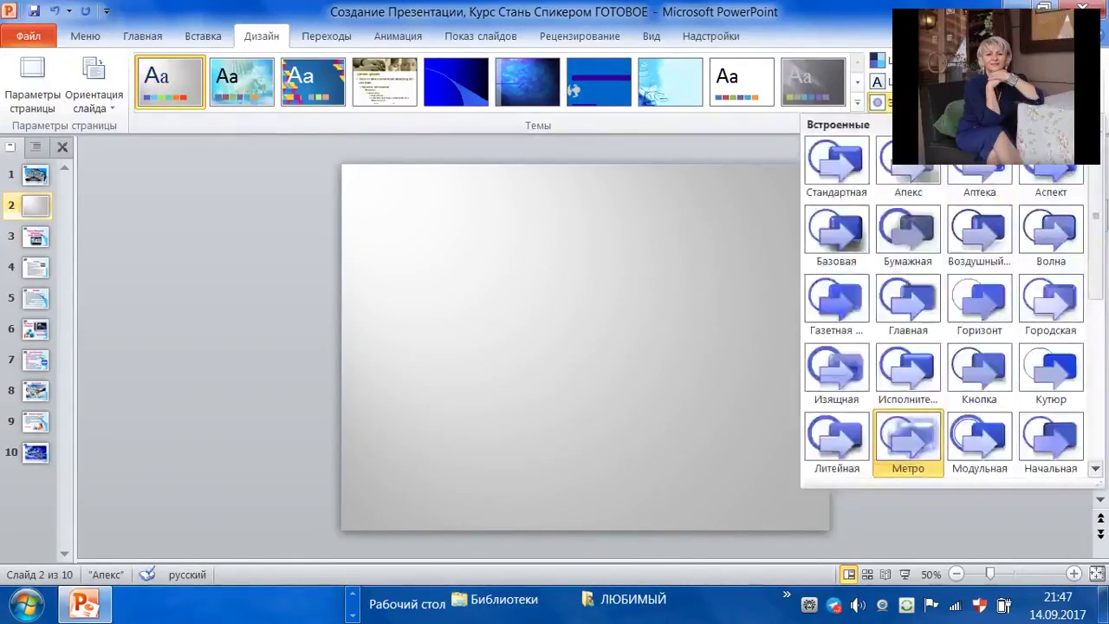
left_click(923, 166)
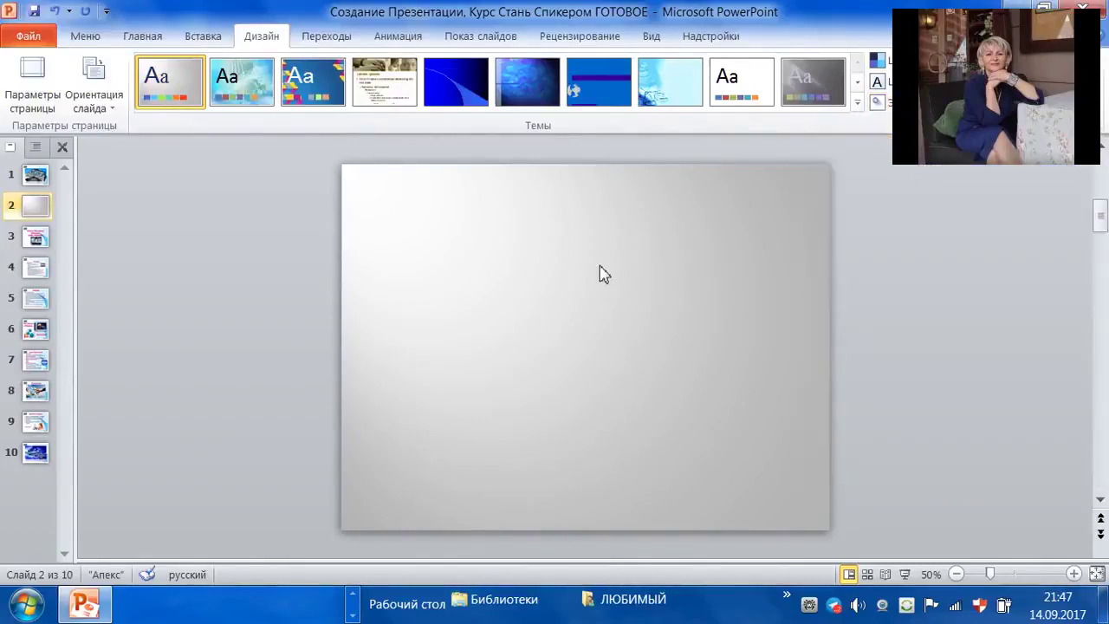
Look through the full theme gallery and compare the designs of slides 1 and 4 with blank slide 2.
left_click(858, 102)
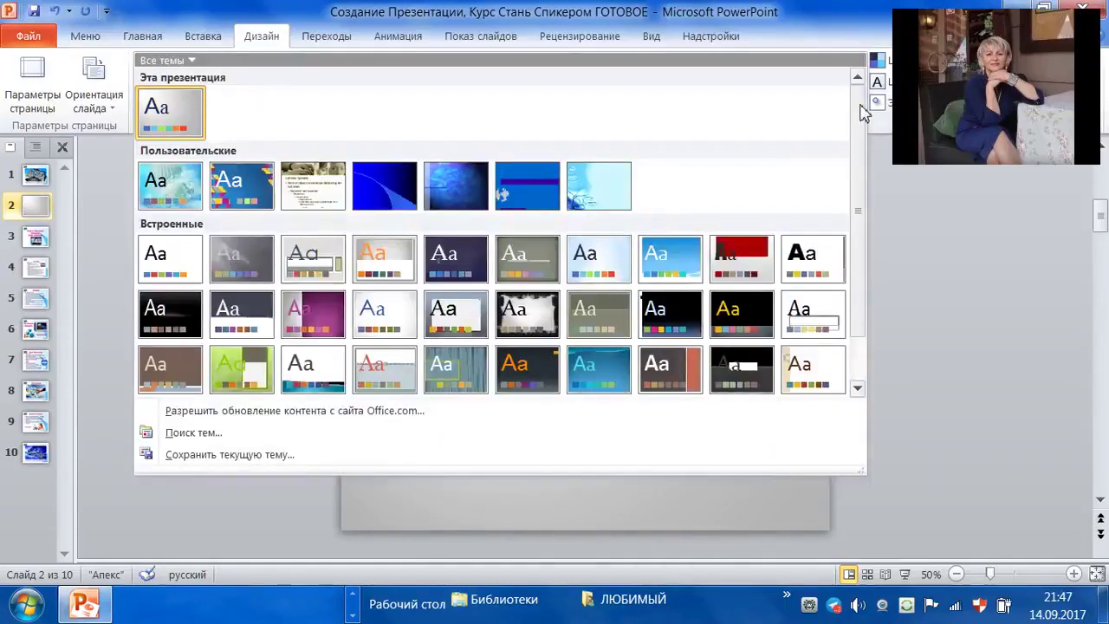
left_click(1033, 269)
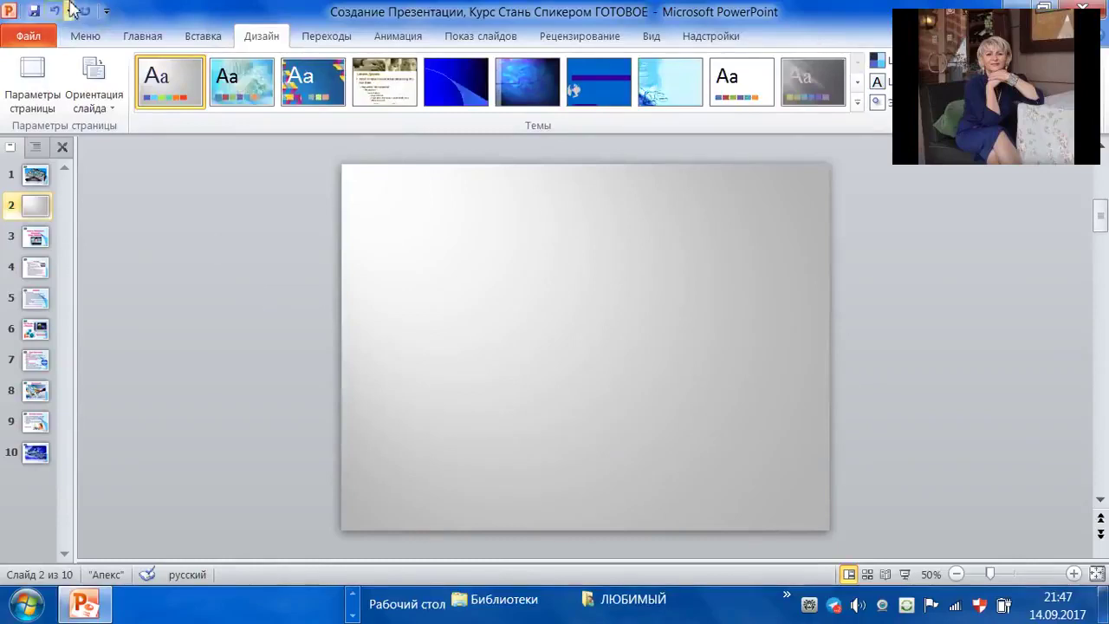
left_click(141, 41)
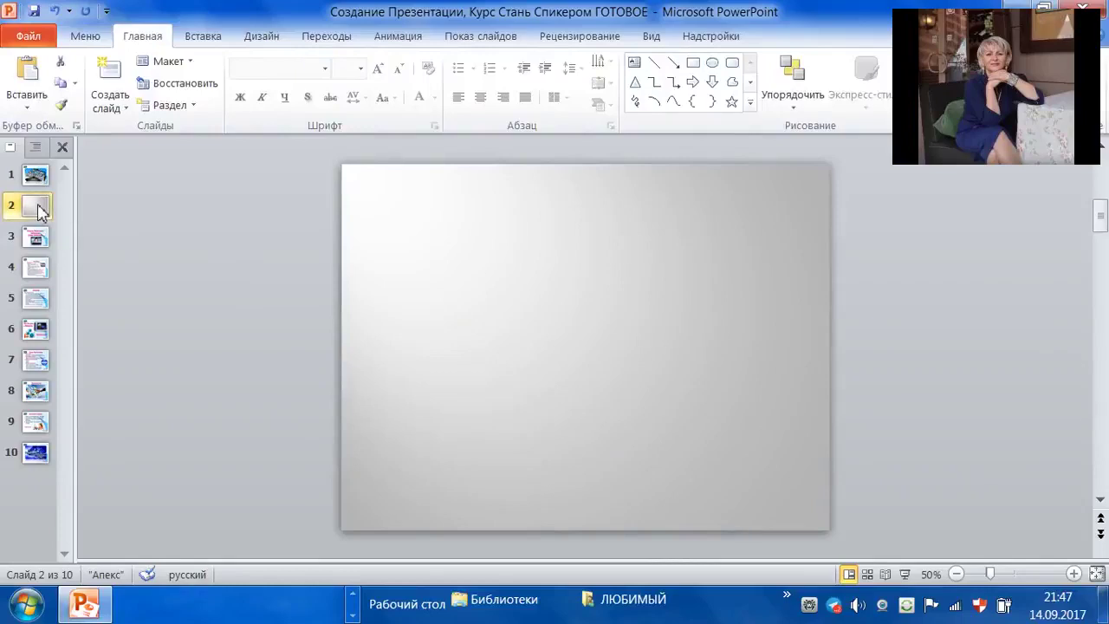
left_click(35, 176)
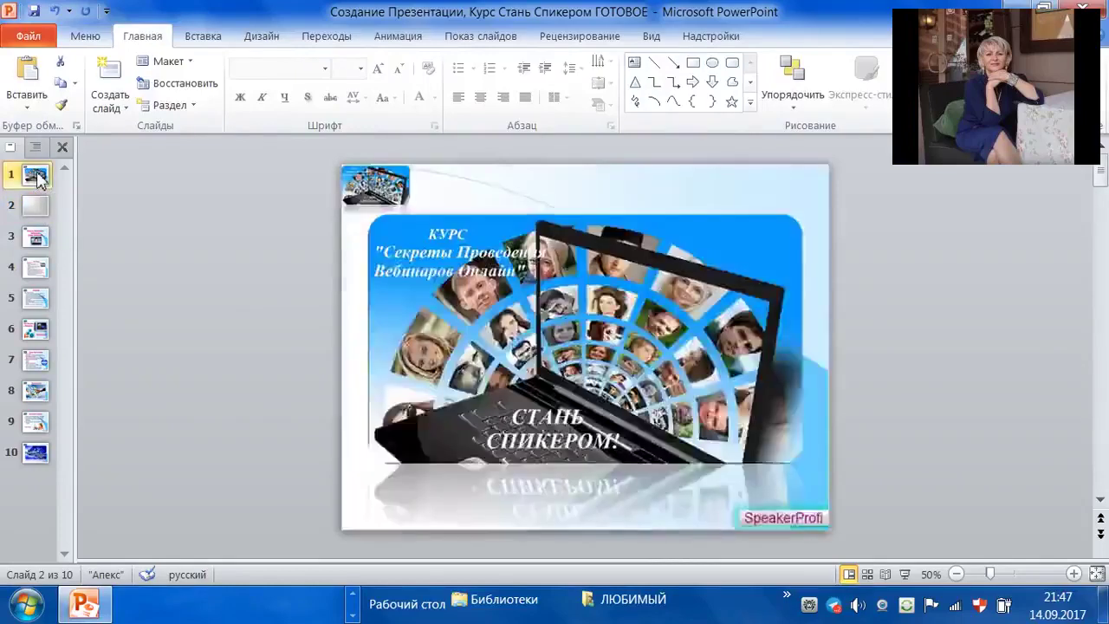
left_click(36, 269)
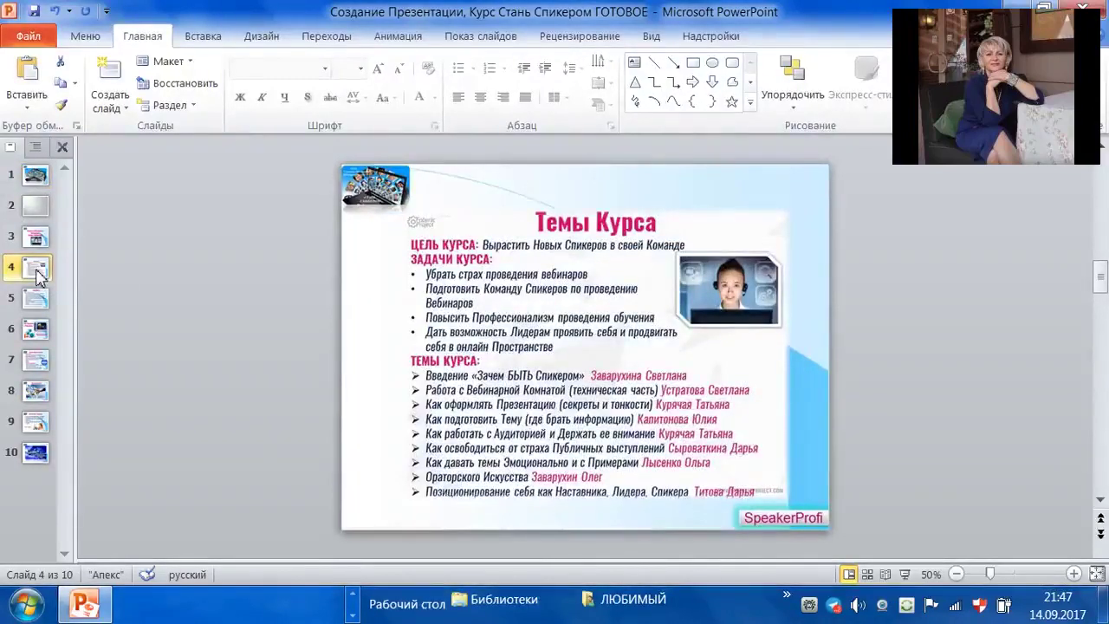
left_click(38, 215)
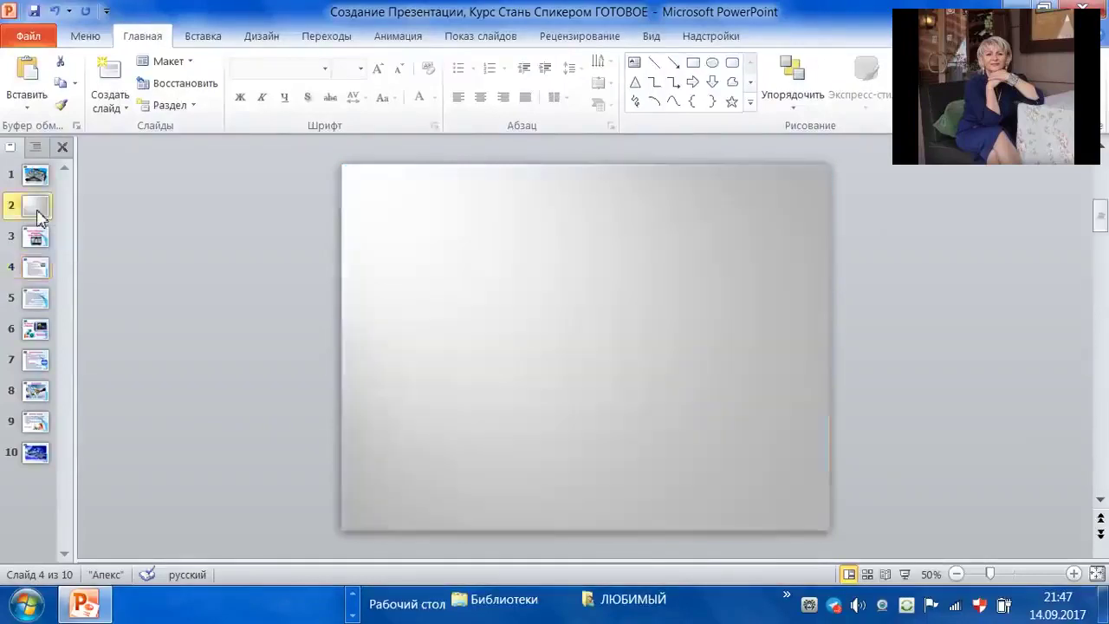
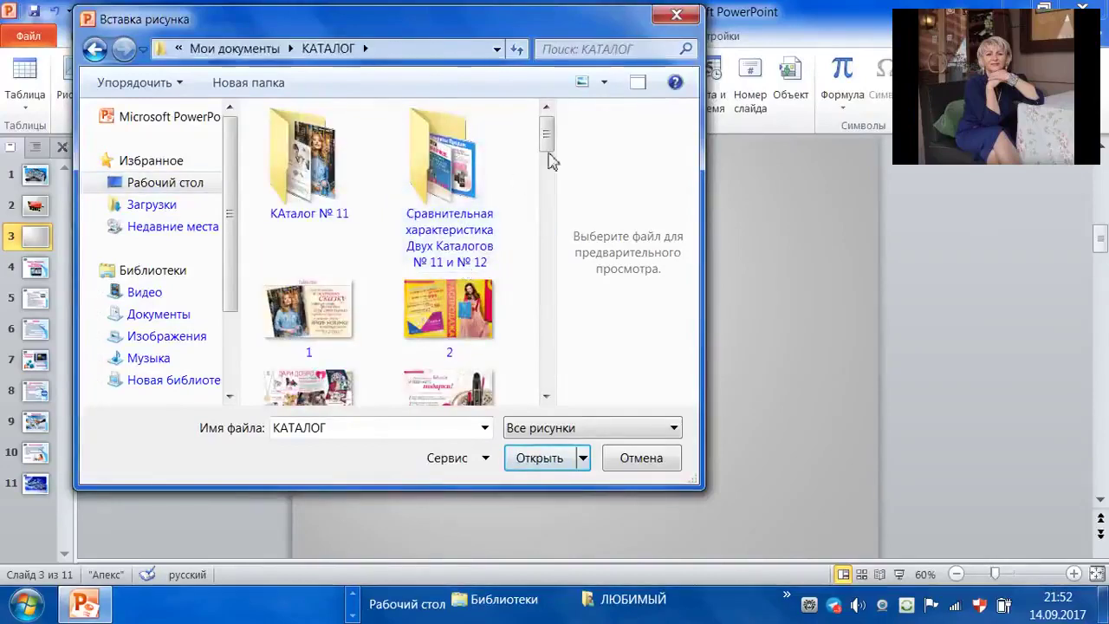
Insert the picture Activizacia_12_2017_460 from the КАТАЛОГ folder on slide 3 and enlarge it to nearly the full slide width.
left_click_drag(547, 143, 554, 353)
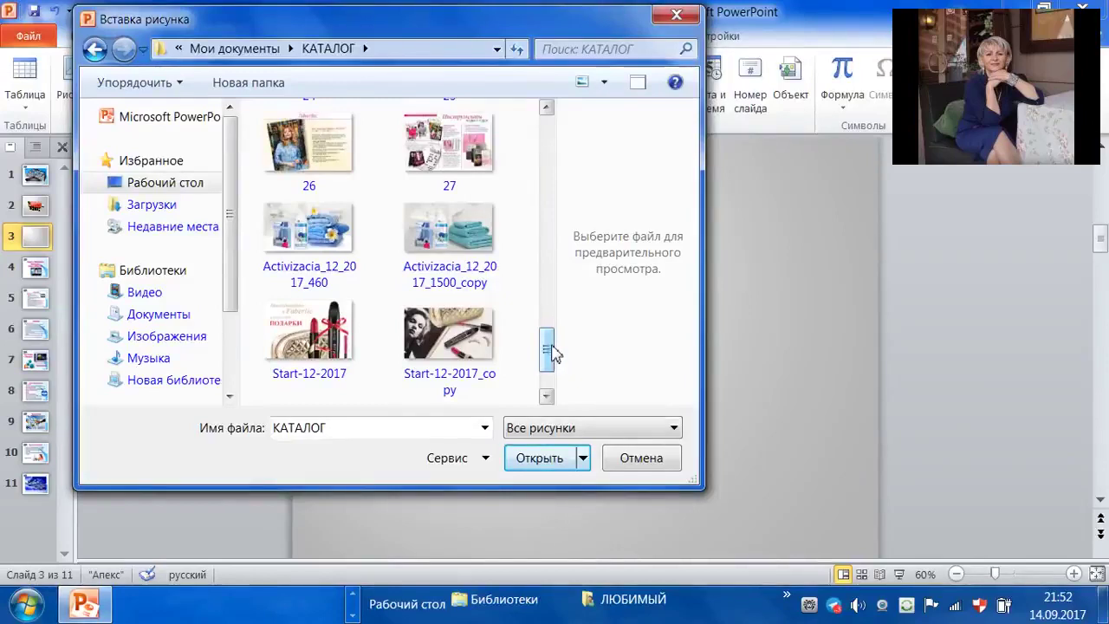
left_click(325, 238)
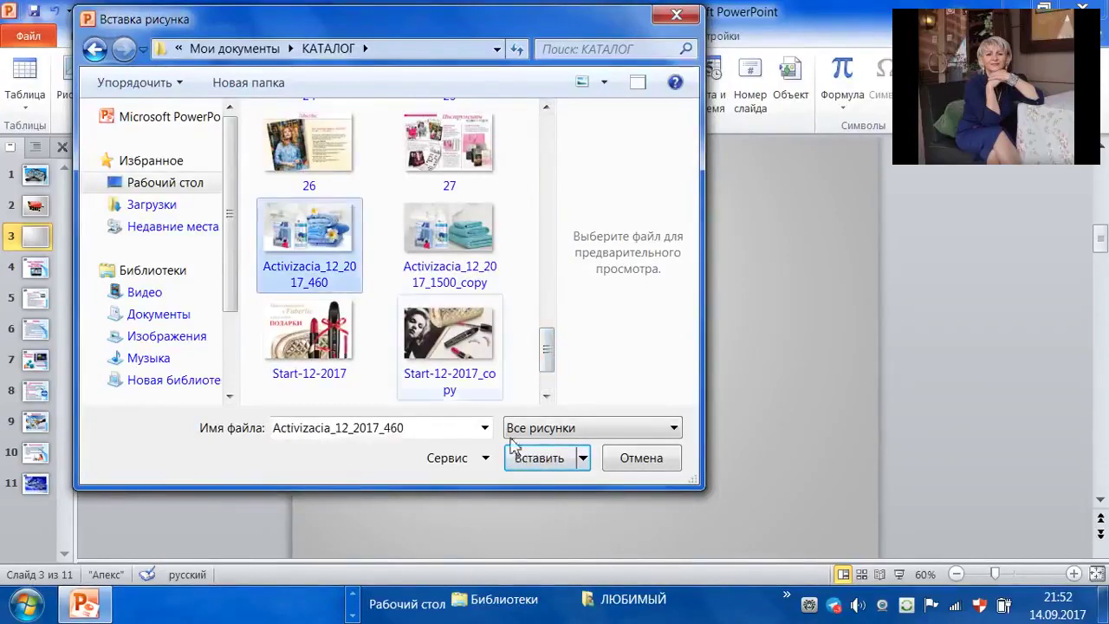
left_click(554, 456)
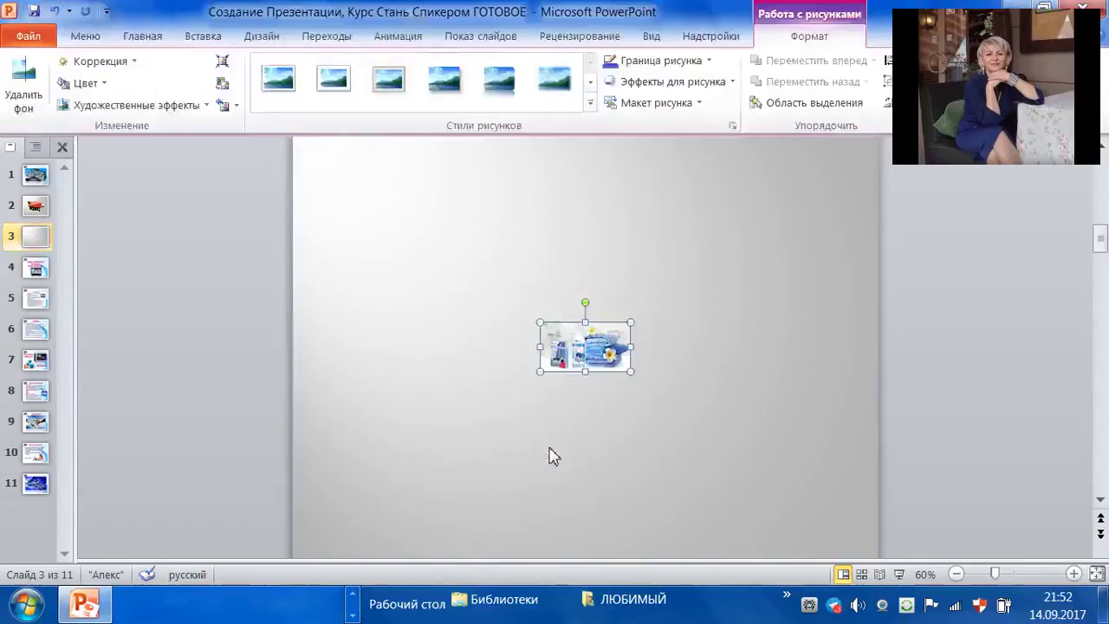
left_click_drag(540, 371, 350, 474)
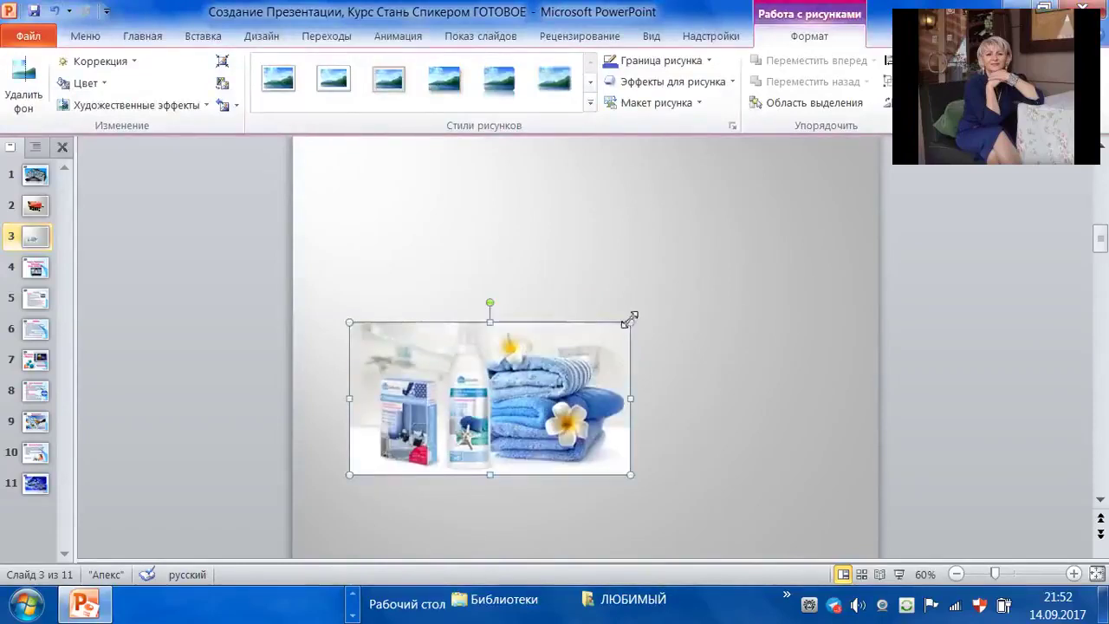
left_click_drag(632, 322, 864, 195)
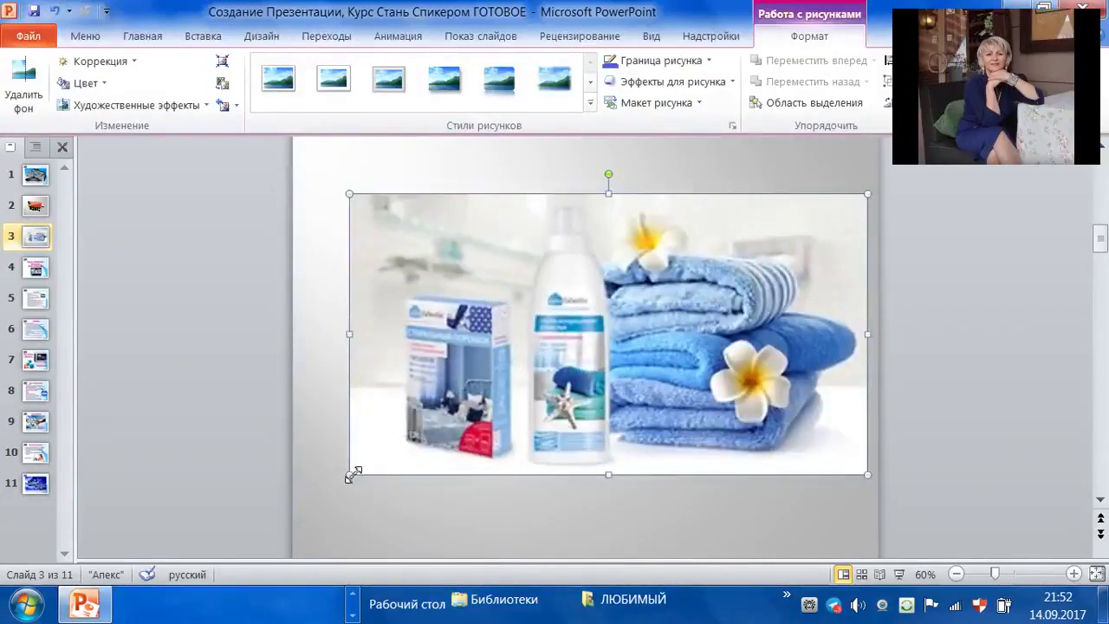
left_click_drag(352, 474, 333, 486)
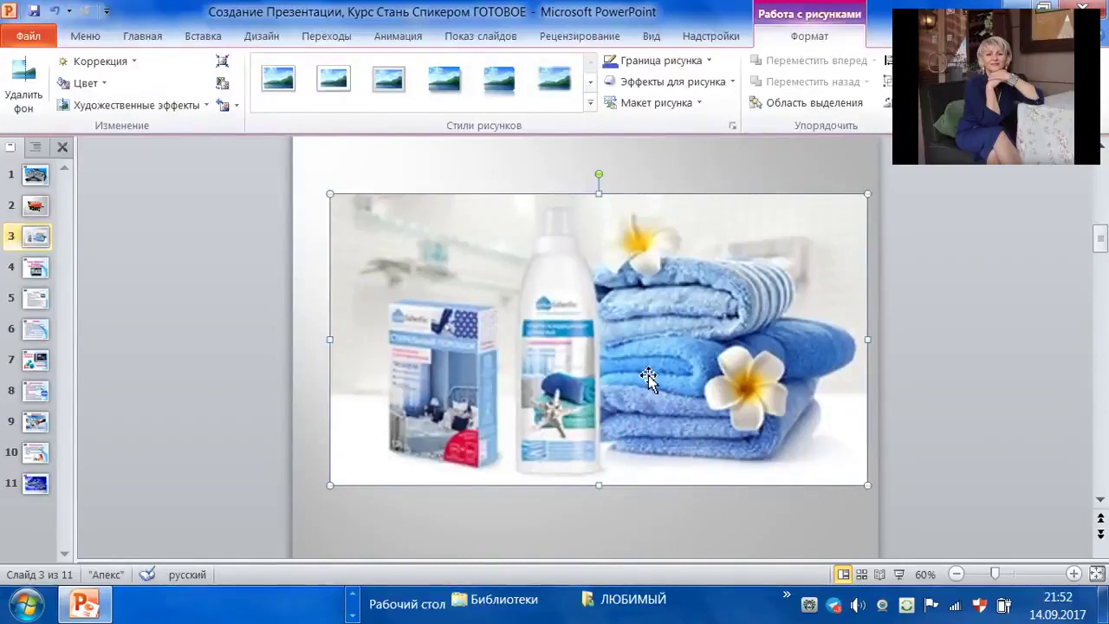
Apply the white-framed picture style with two rounded diagonal corners to the towels picture on slide 3.
left_click(590, 103)
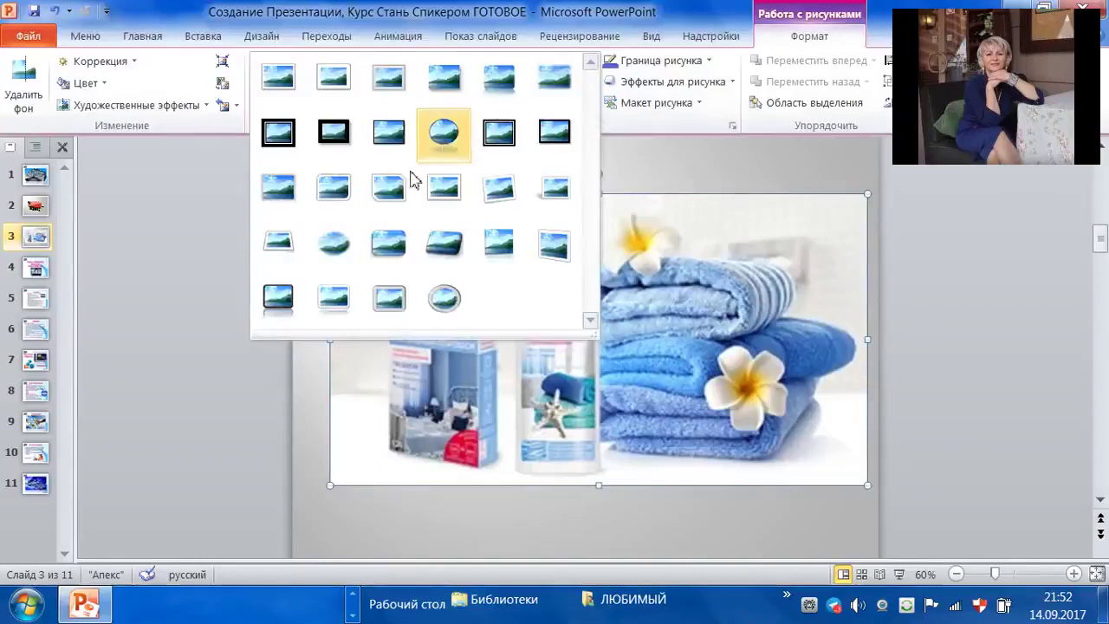
left_click(334, 192)
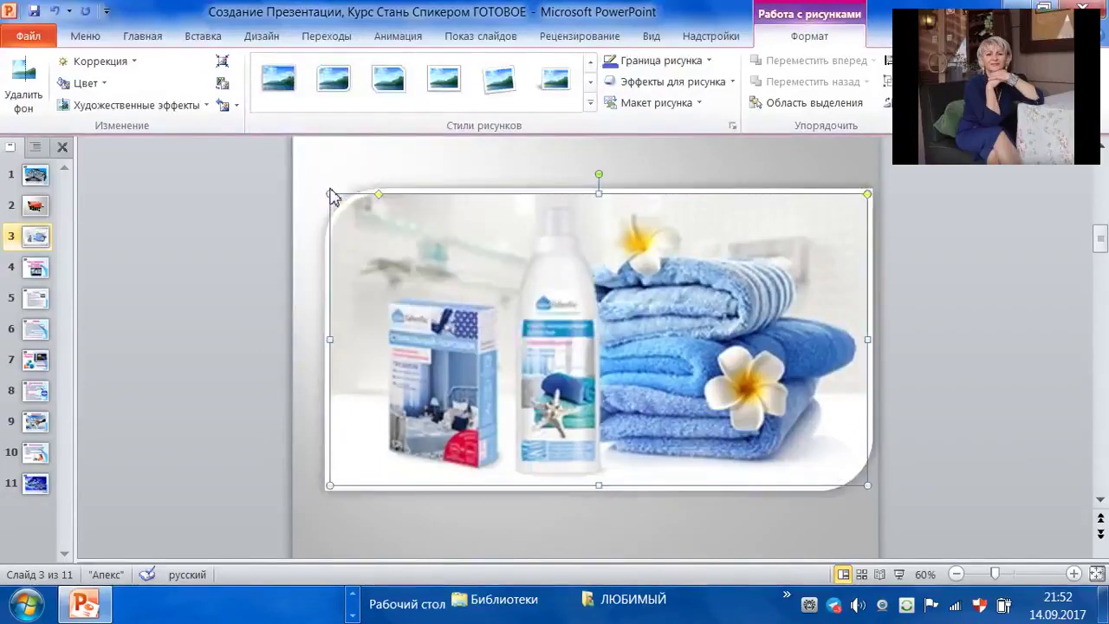
left_click(1009, 234)
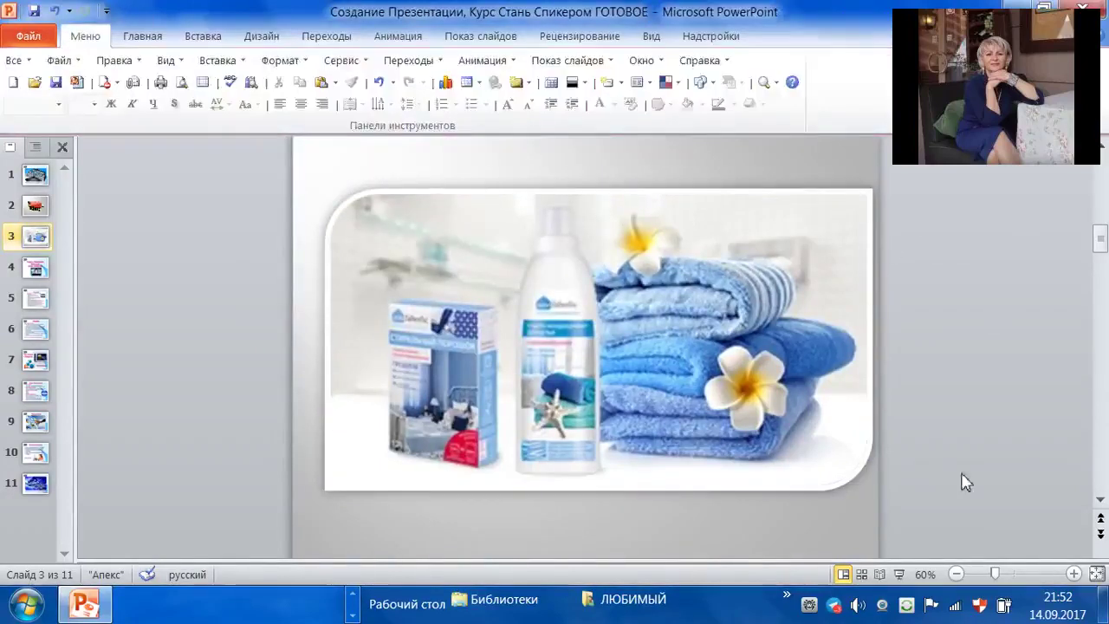
Move the towels picture to the left edge of slide 3 and resize it from its lower-left corner.
left_click(957, 574)
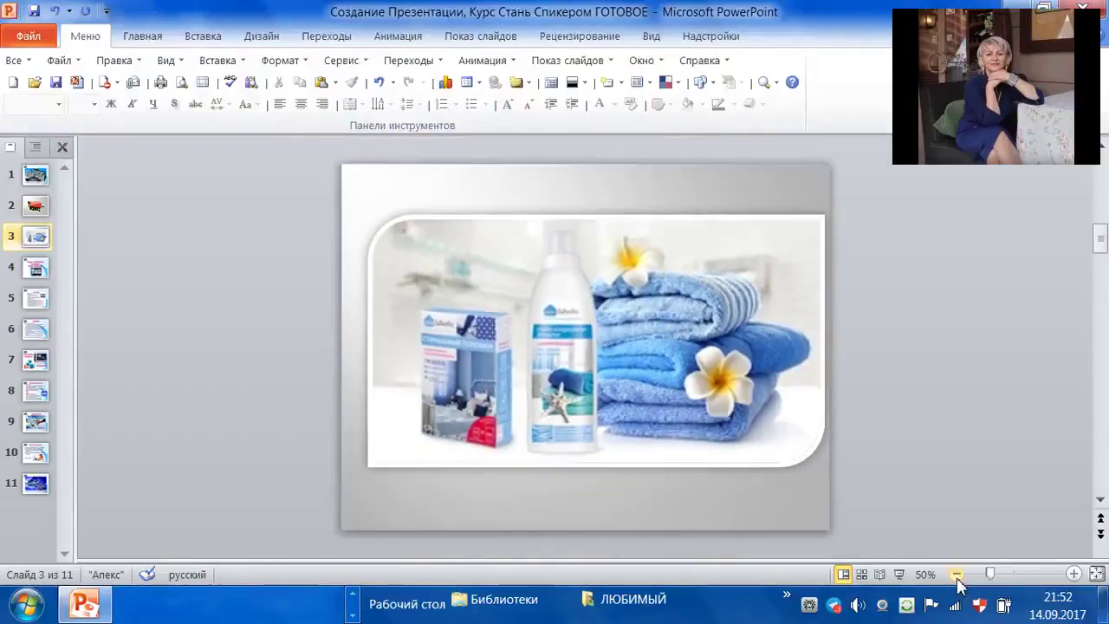
left_click(956, 574)
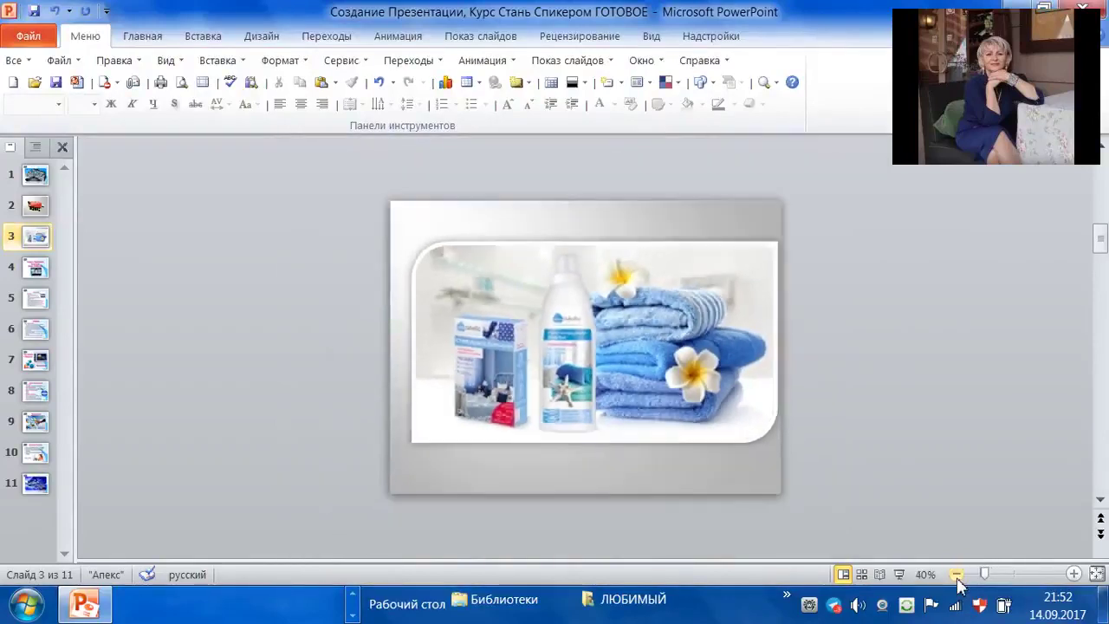
left_click(726, 378)
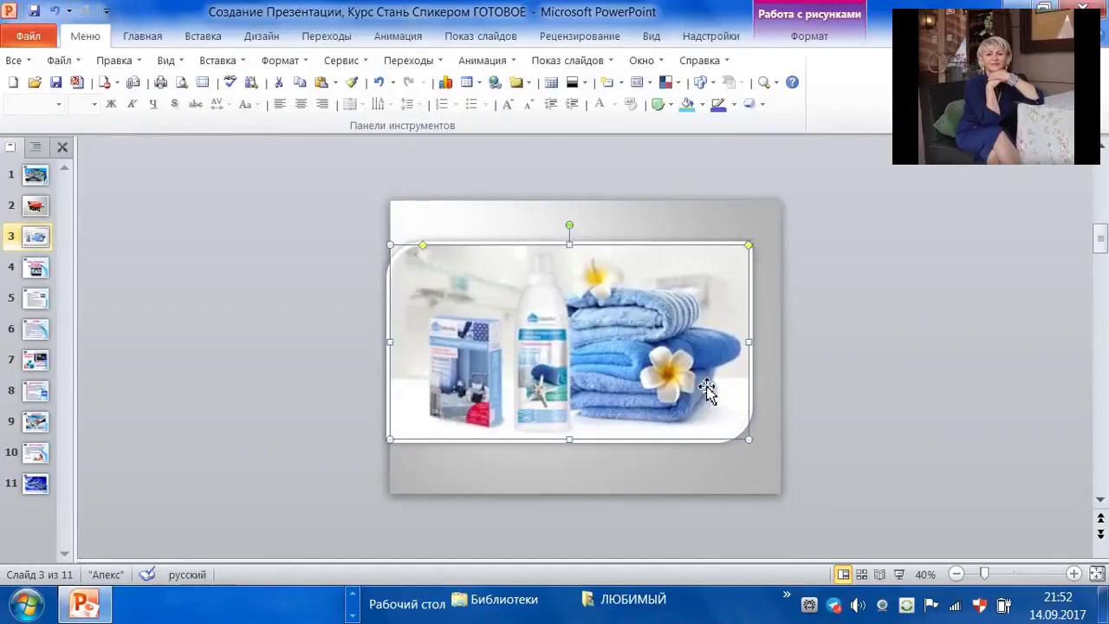
left_click_drag(389, 440, 453, 425)
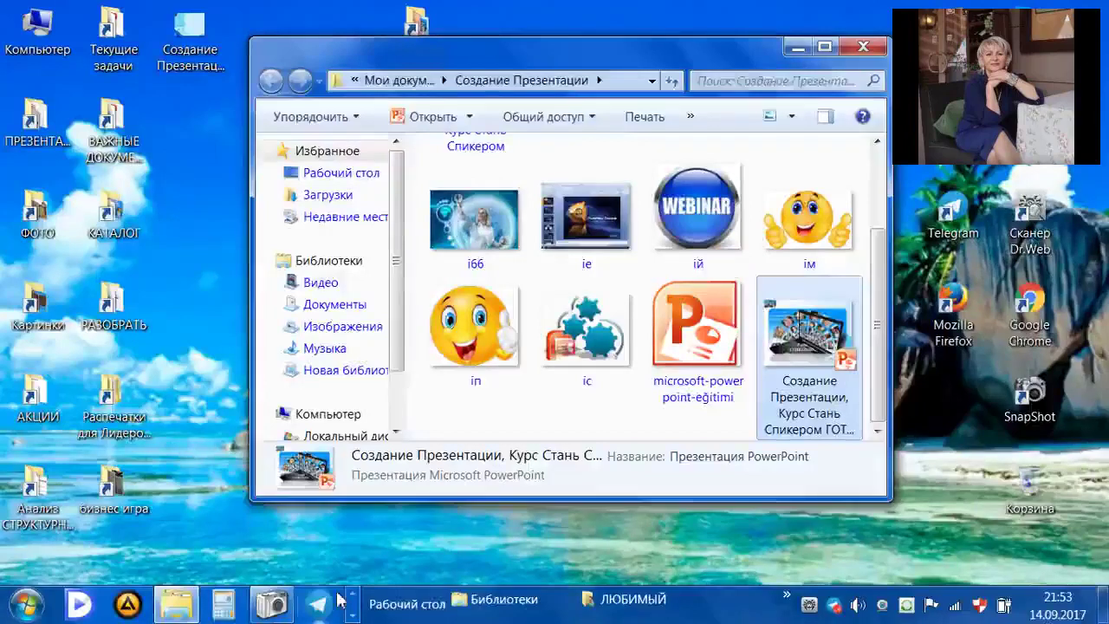
Switch to Firefox and open a new browser tab beside the webinar page.
left_click(354, 604)
left_click(353, 615)
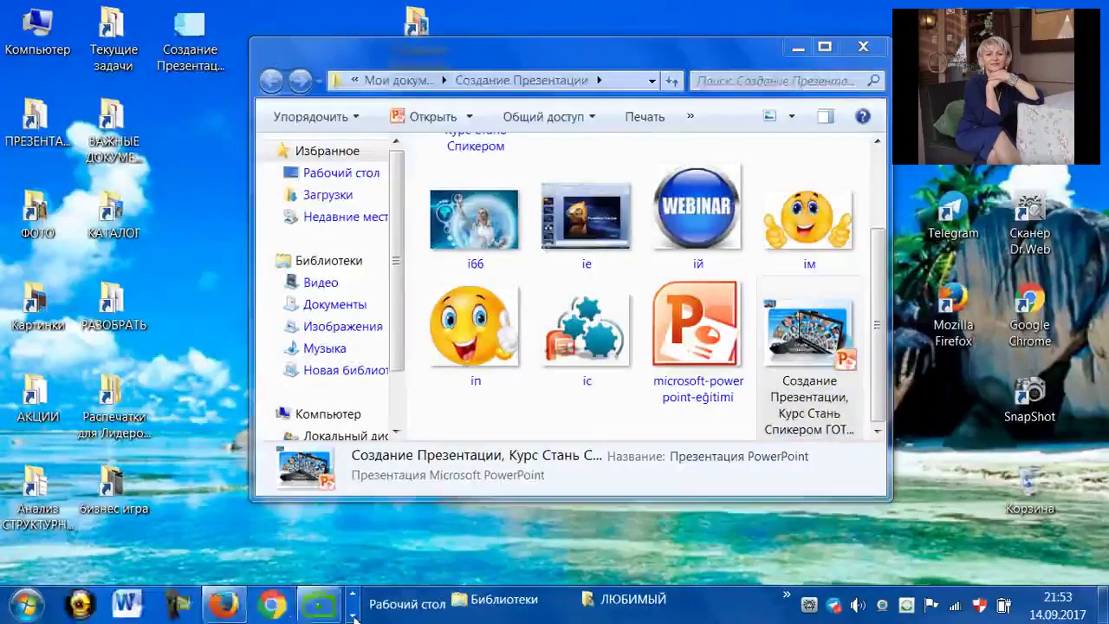
left_click(226, 608)
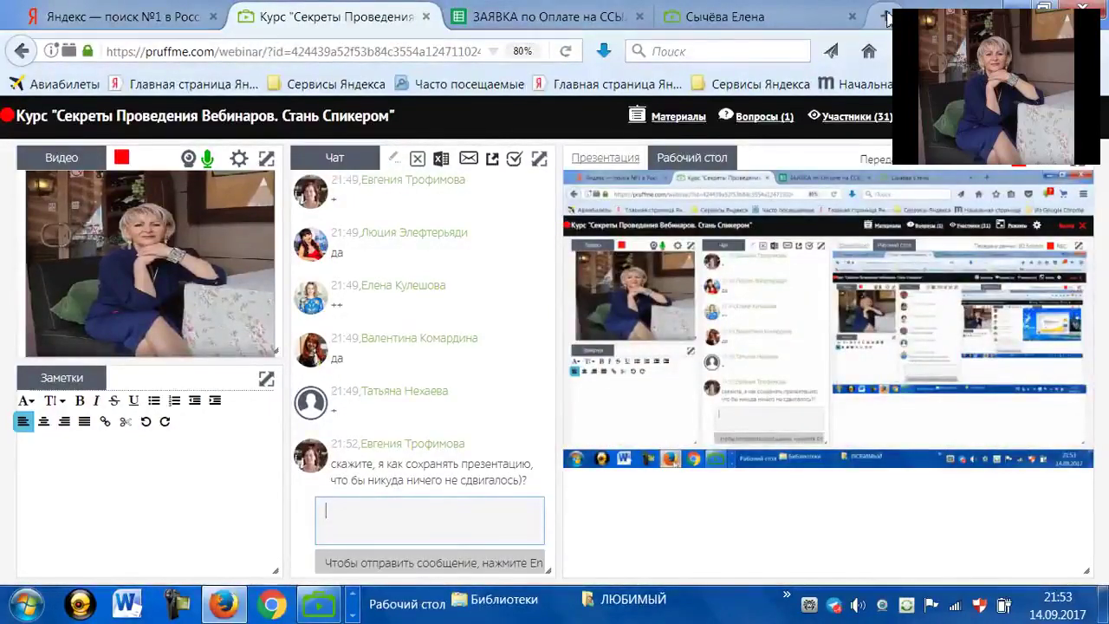
left_click(885, 17)
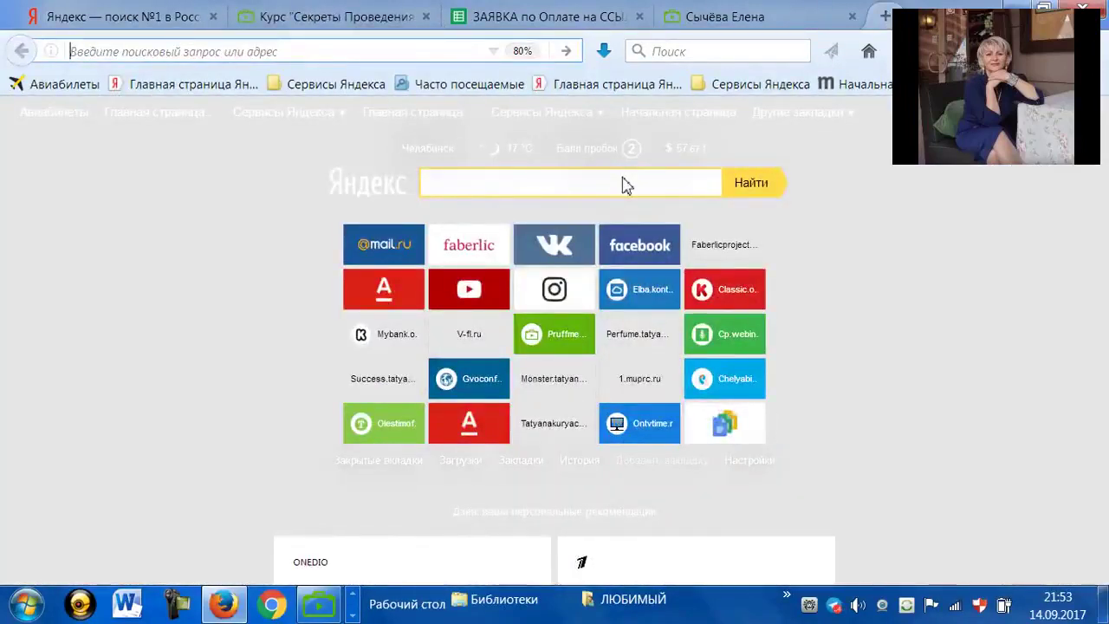
Search Yandex for "картинка команда успех" and open the image results for that query.
left_click(633, 186)
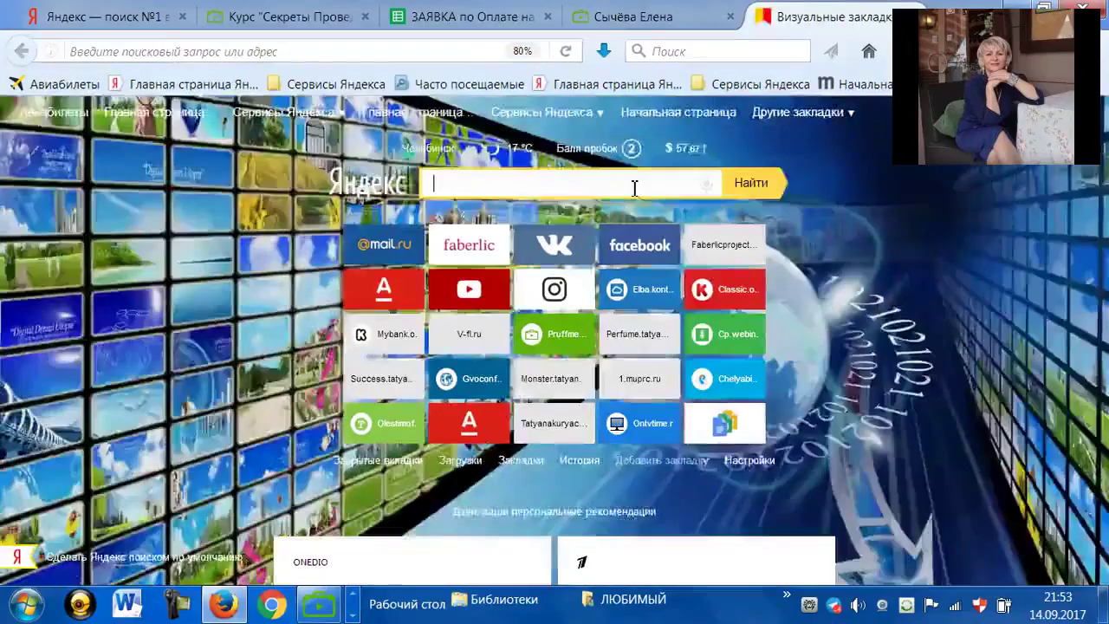
type("картинка ")
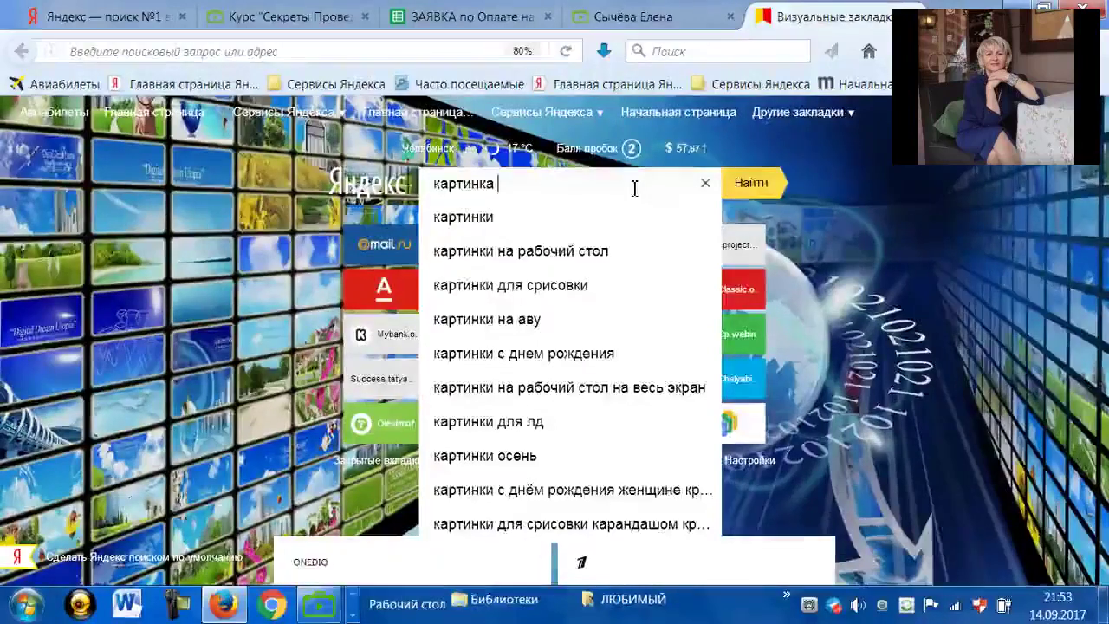
type("коман")
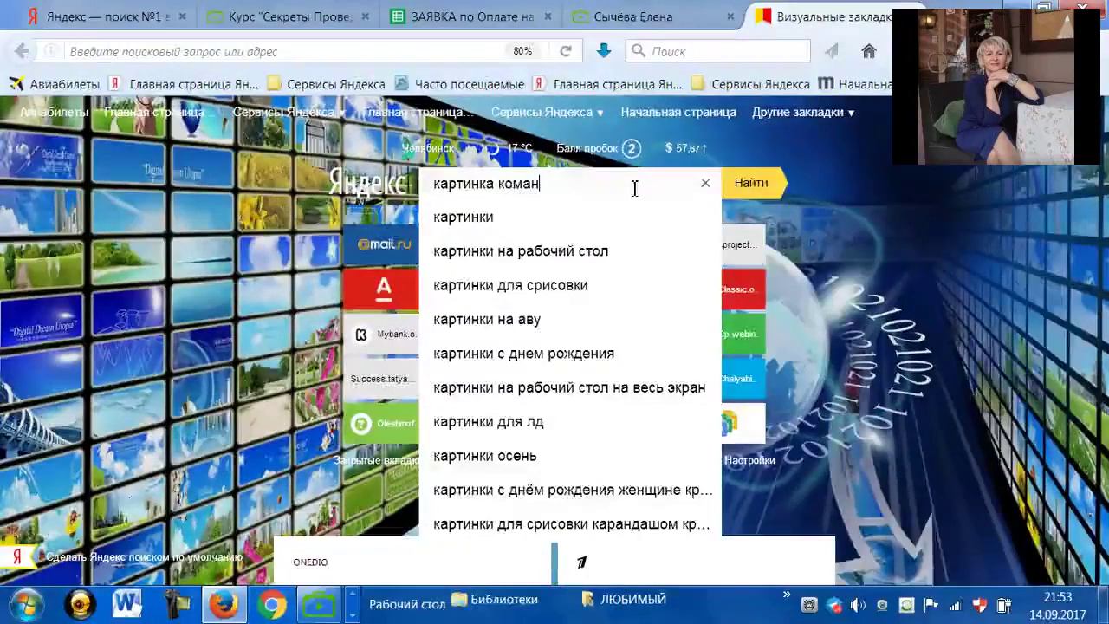
type("да у")
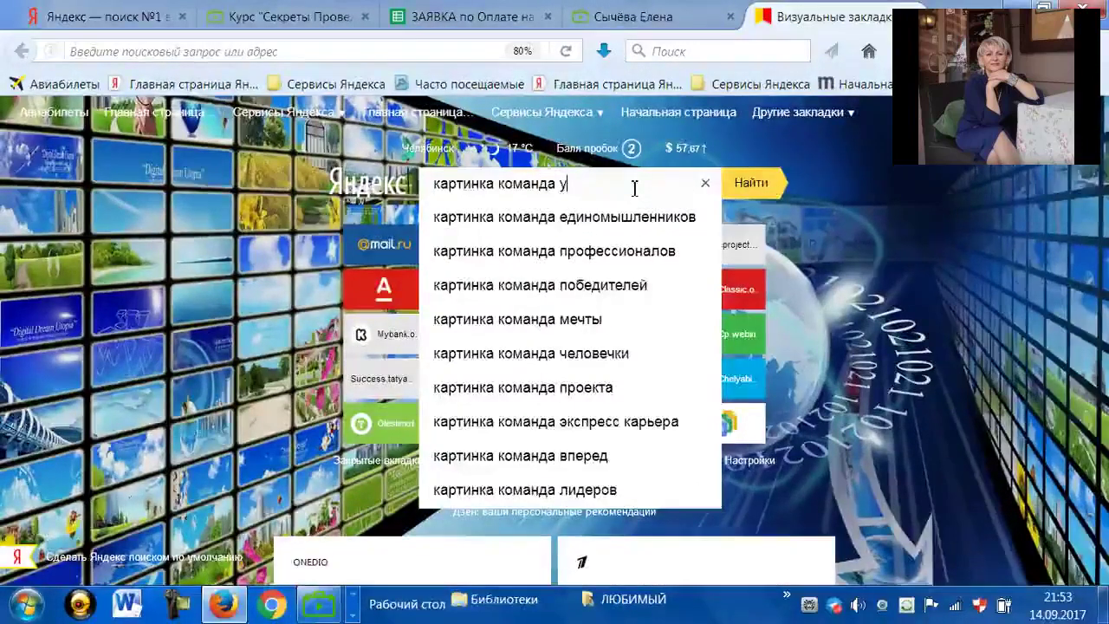
type("спех")
key("Return")
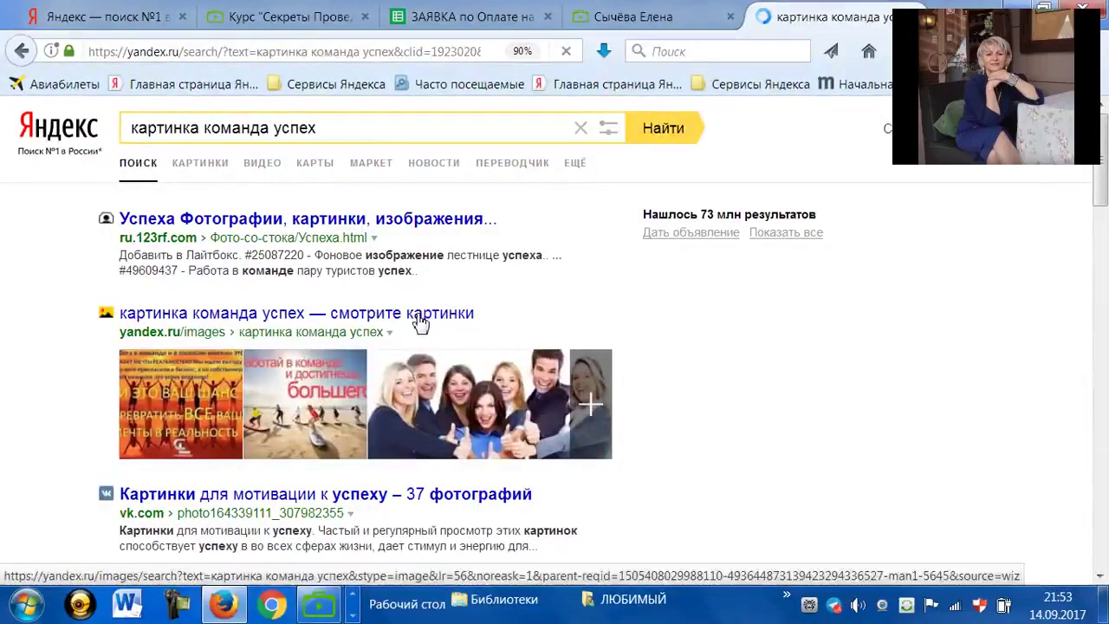
left_click(419, 317)
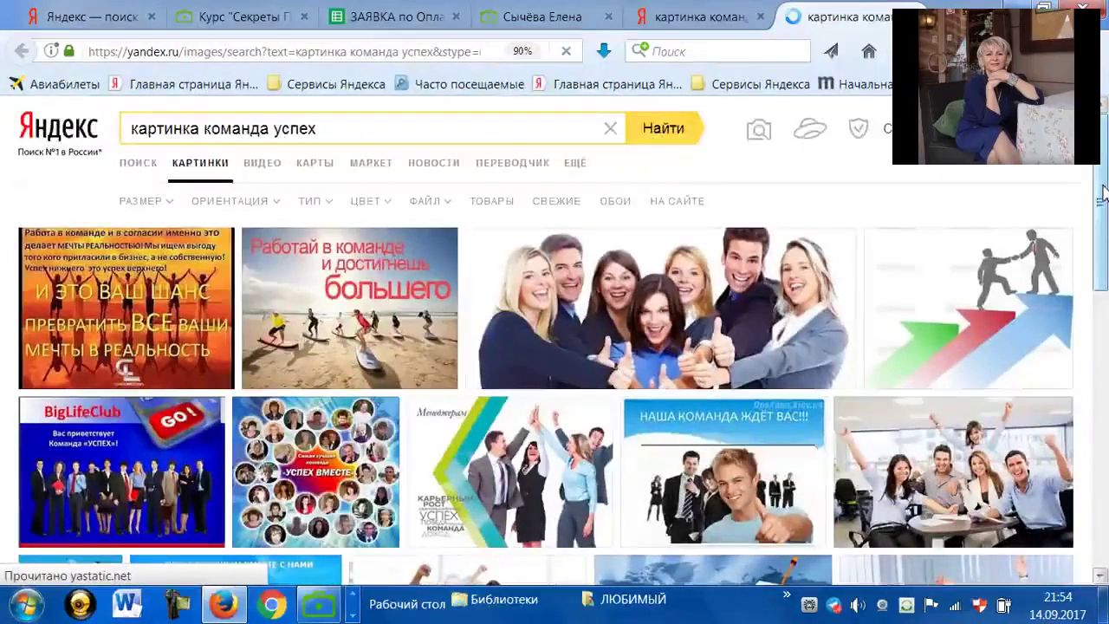
Open the picture of two businessmen climbing coloured arrows and save it to the desktop under its suggested file name.
scroll(1102, 196, "down", 1)
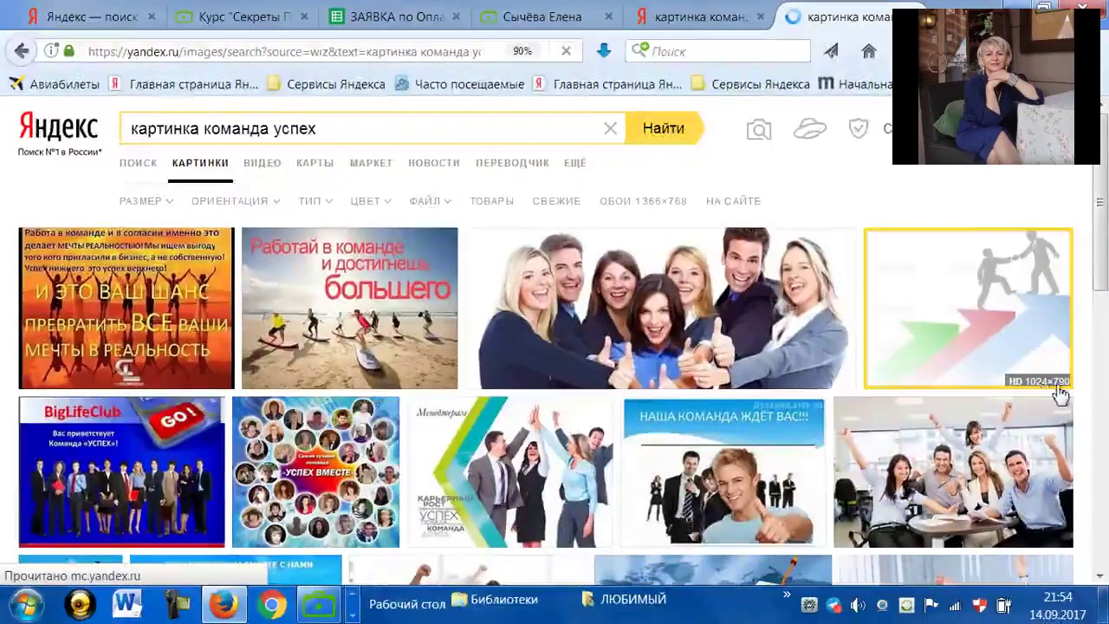
left_click(983, 320)
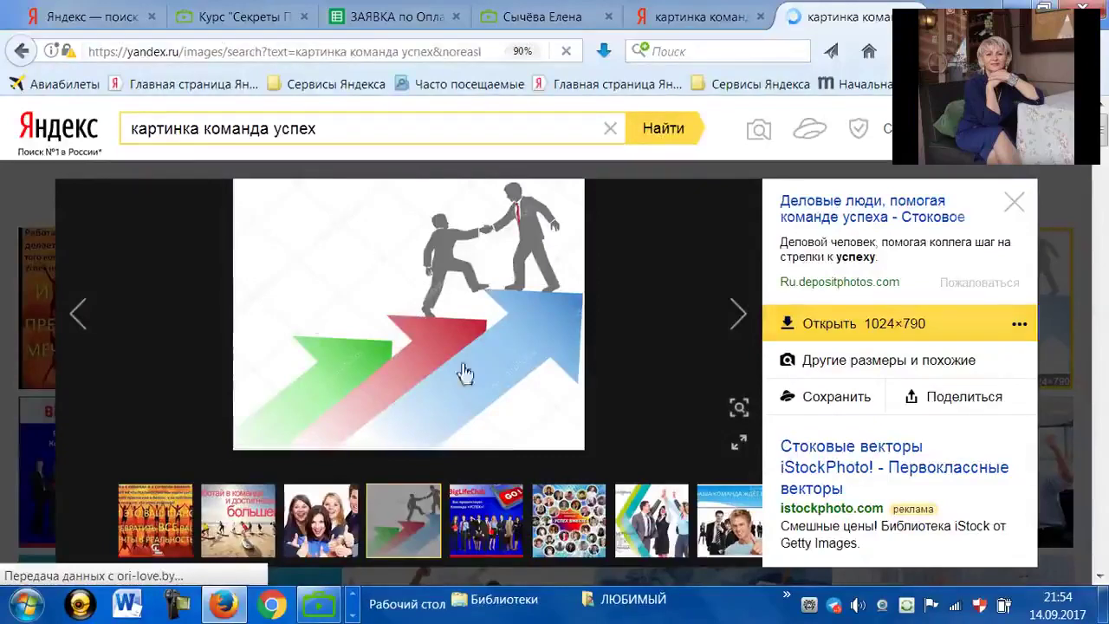
right_click(414, 297)
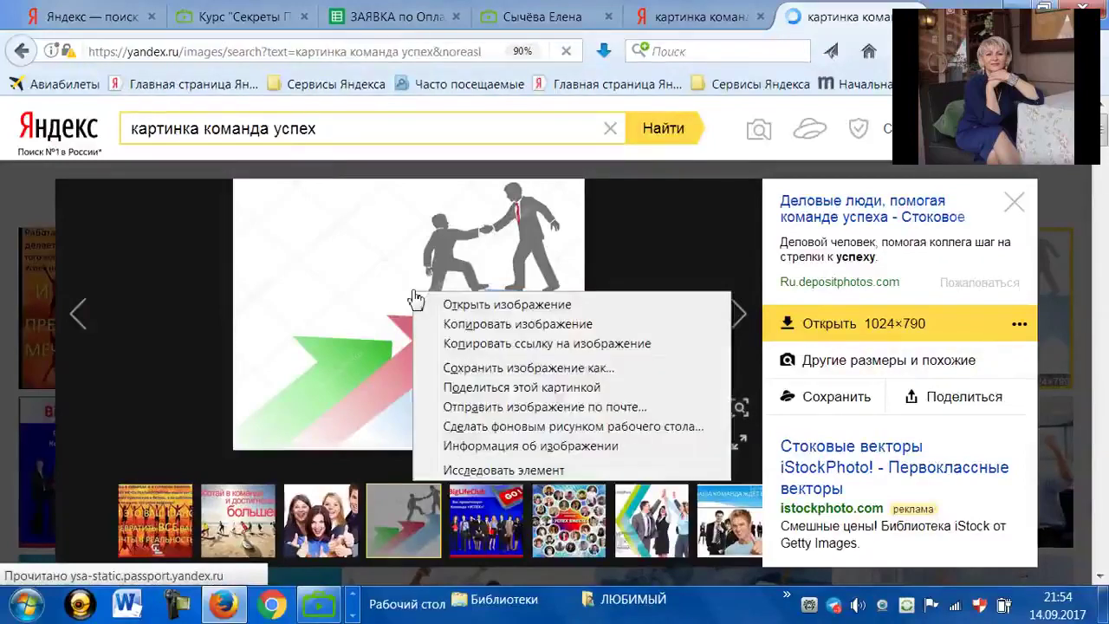
left_click(511, 374)
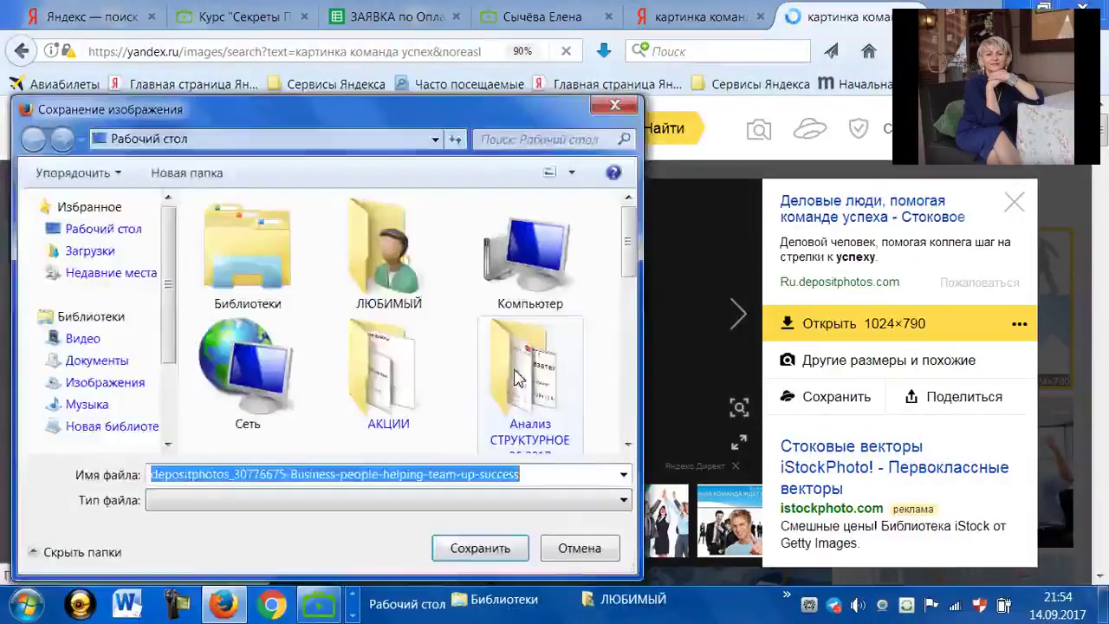
left_click(481, 548)
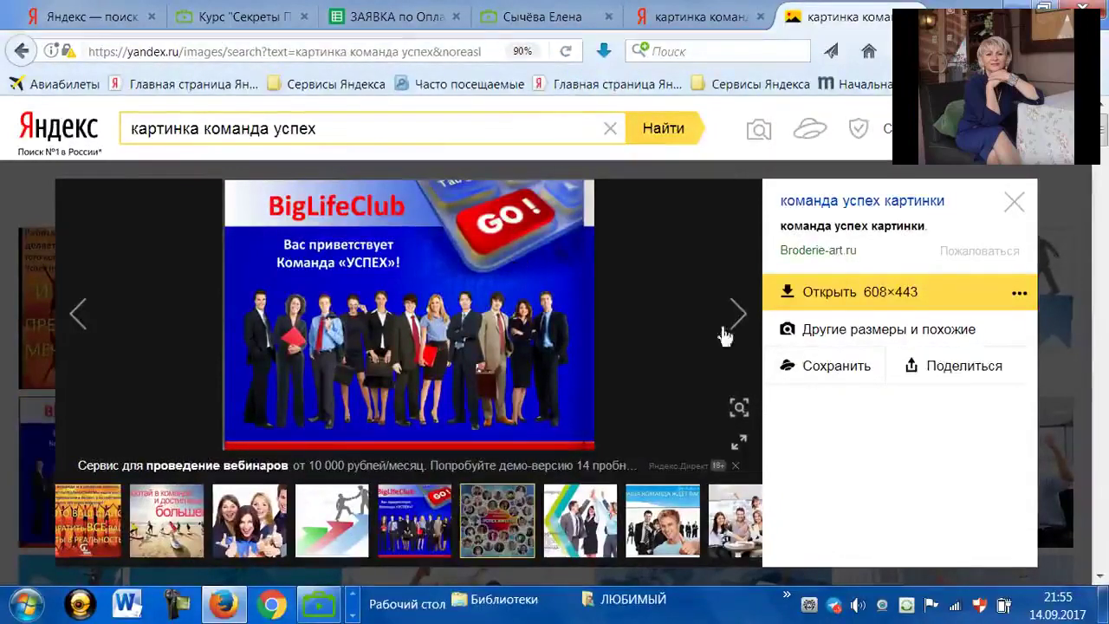
Look through other sizes and similar images for the BigLifeClub team picture, including the full list of similar pictures.
left_click(875, 339)
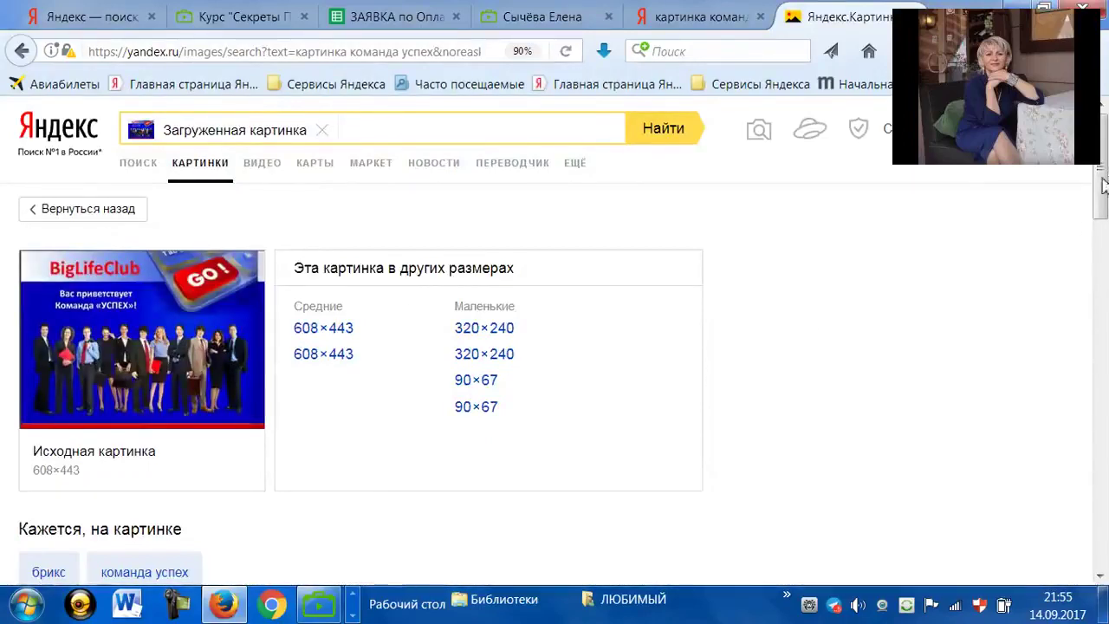
left_click(1107, 274)
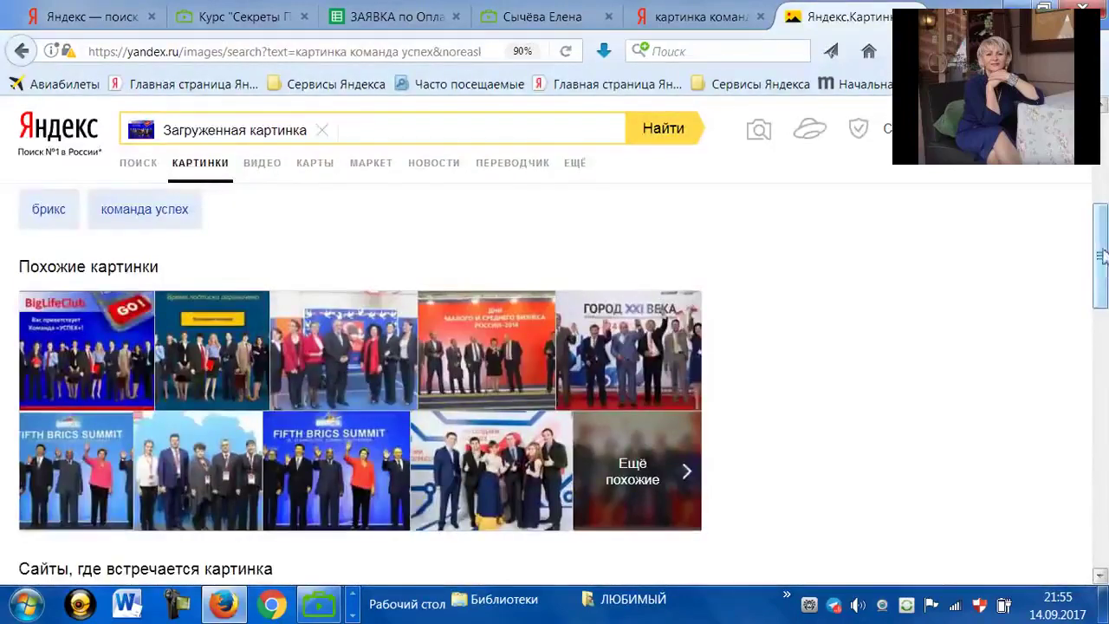
left_click_drag(1102, 247, 1104, 282)
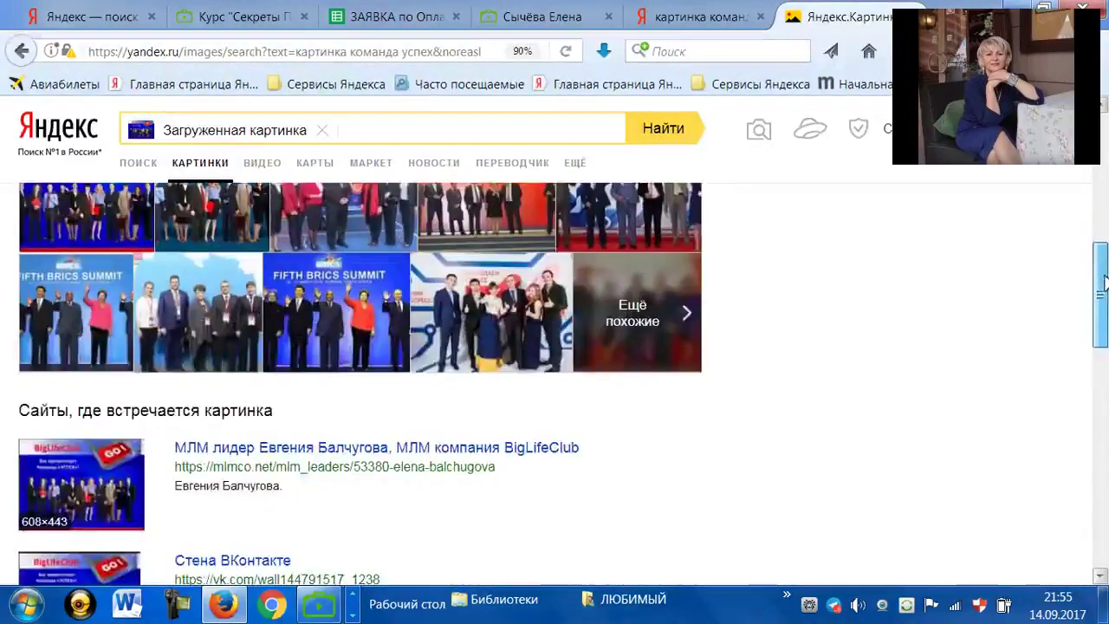
left_click(650, 314)
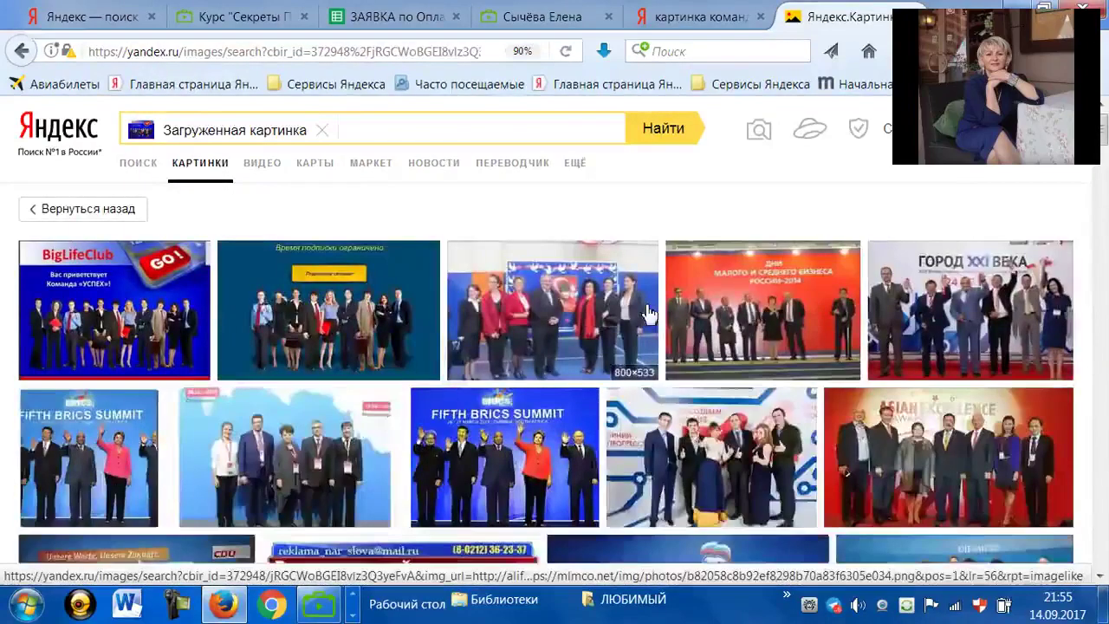
scroll(654, 314, "down", 5)
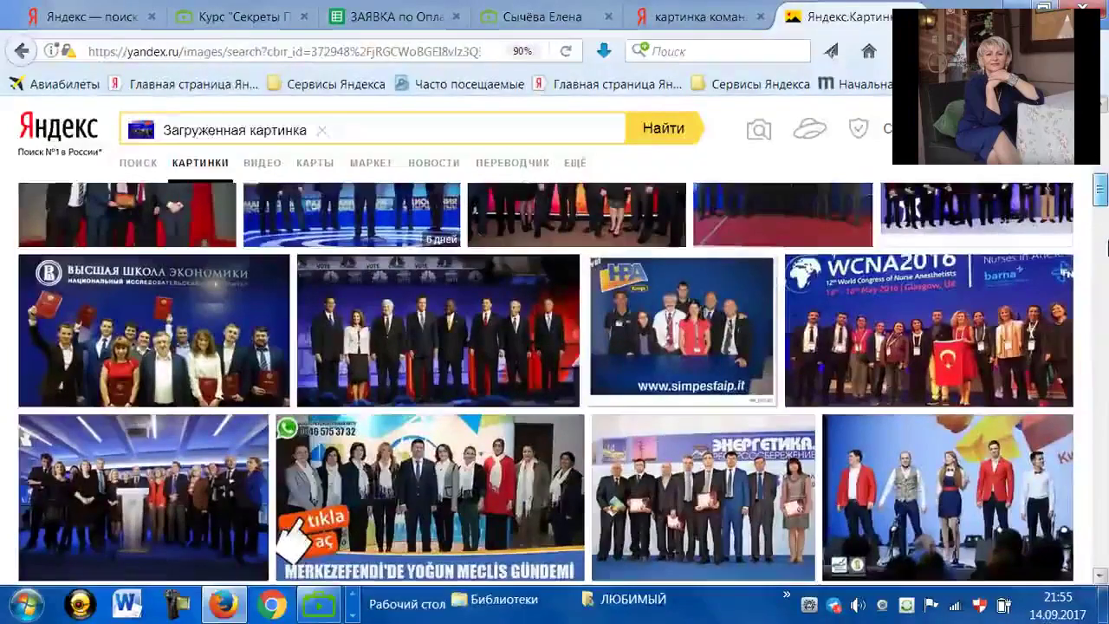
scroll(1105, 235, "down", 5)
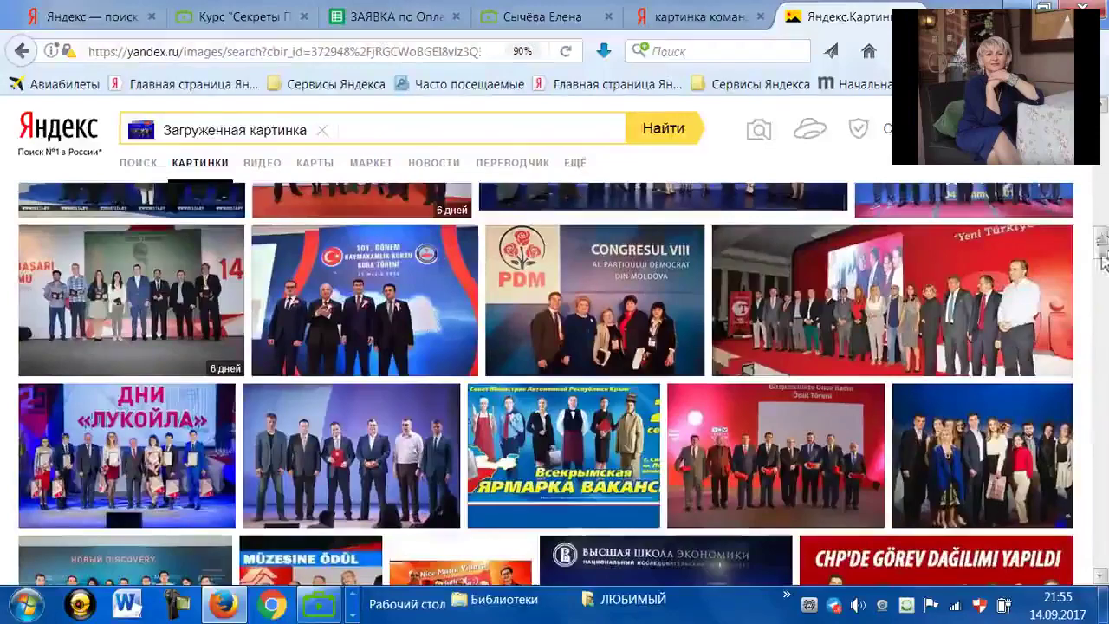
left_click_drag(1104, 227, 1102, 273)
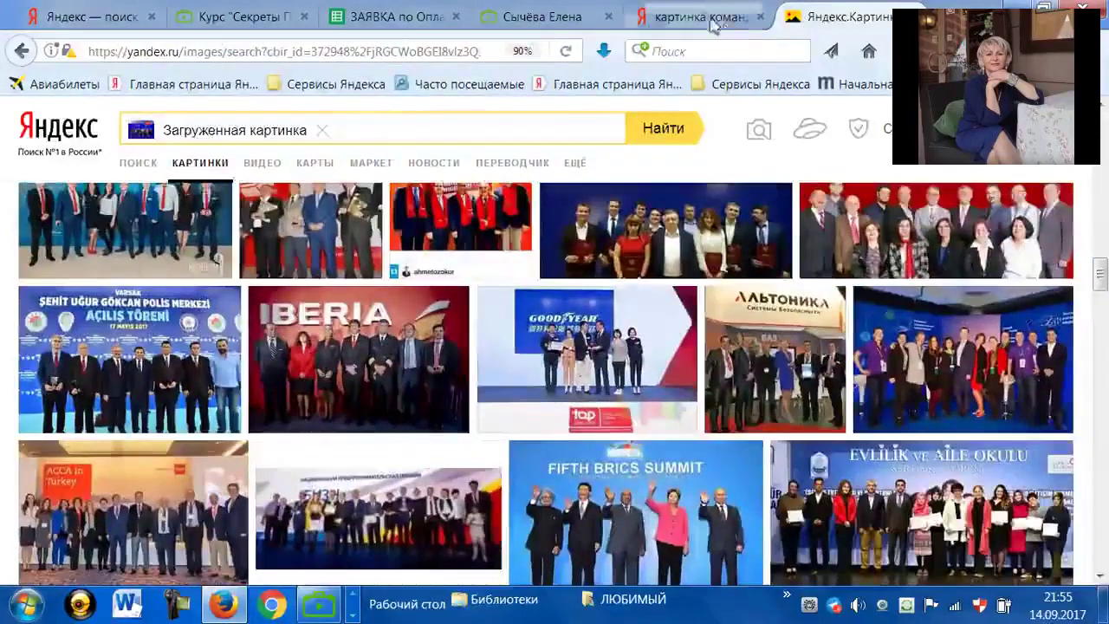
Return to the web search results, change the query to "картинка успех с текстом" and open its image results.
left_click(703, 17)
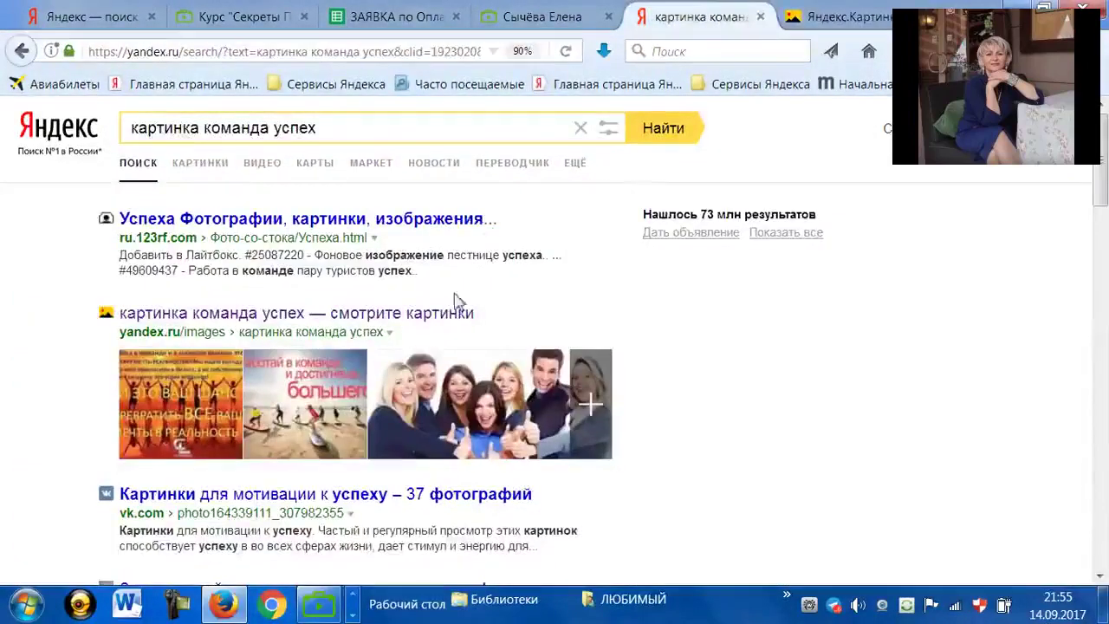
left_click(273, 128)
key("BackSpace")
key("BackSpace")
key("BackSpace")
key("BackSpace")
key("BackSpace")
key("BackSpace")
key("BackSpace")
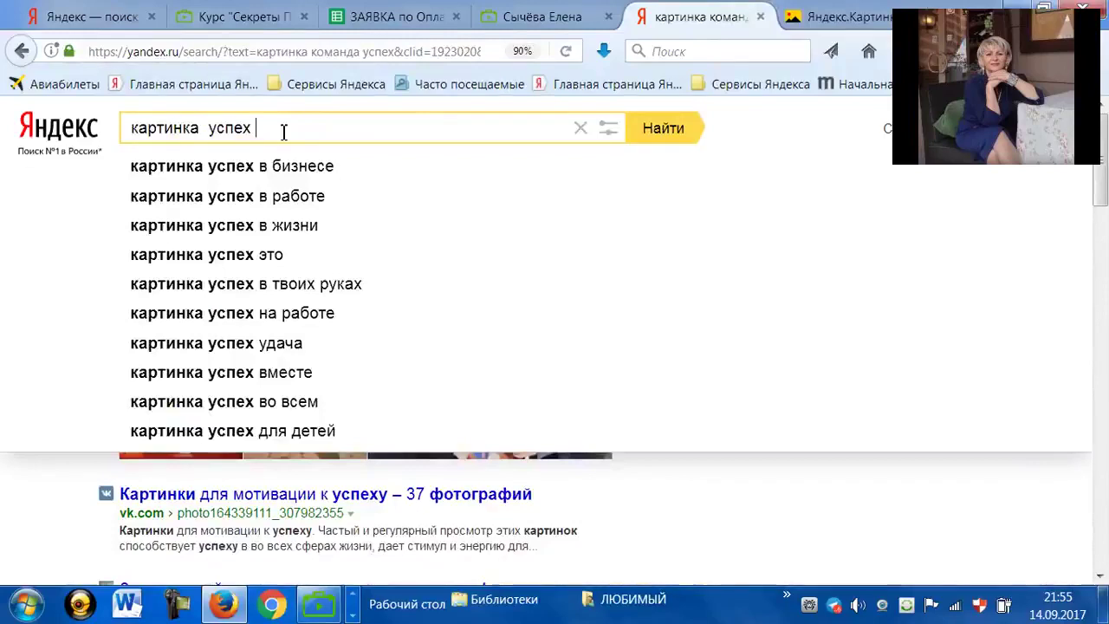
type("с текстом")
key("Return")
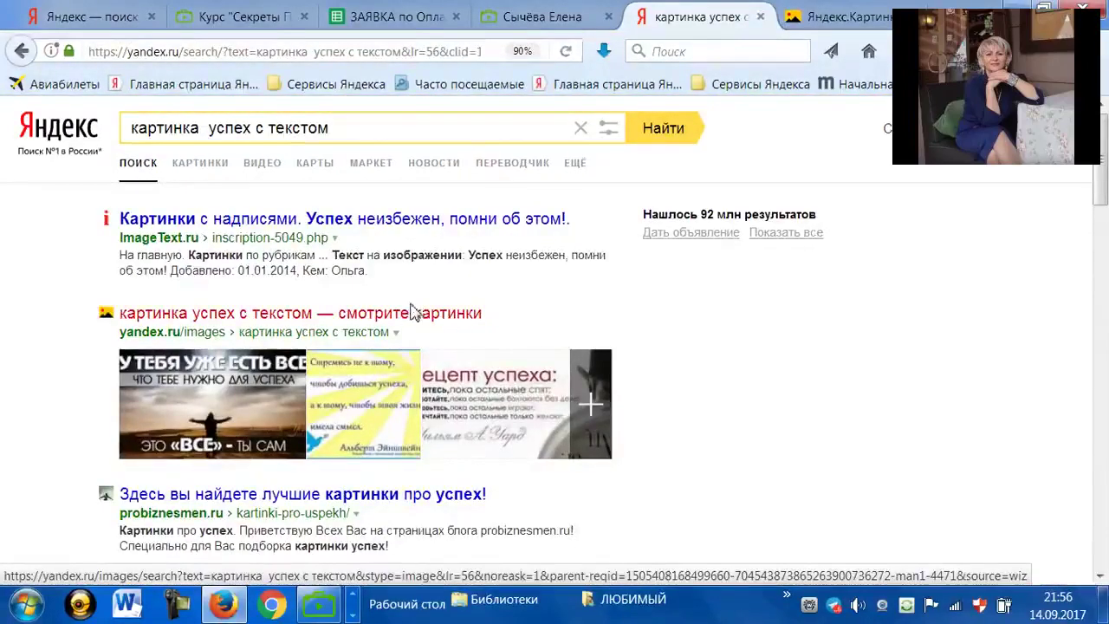
left_click(413, 312)
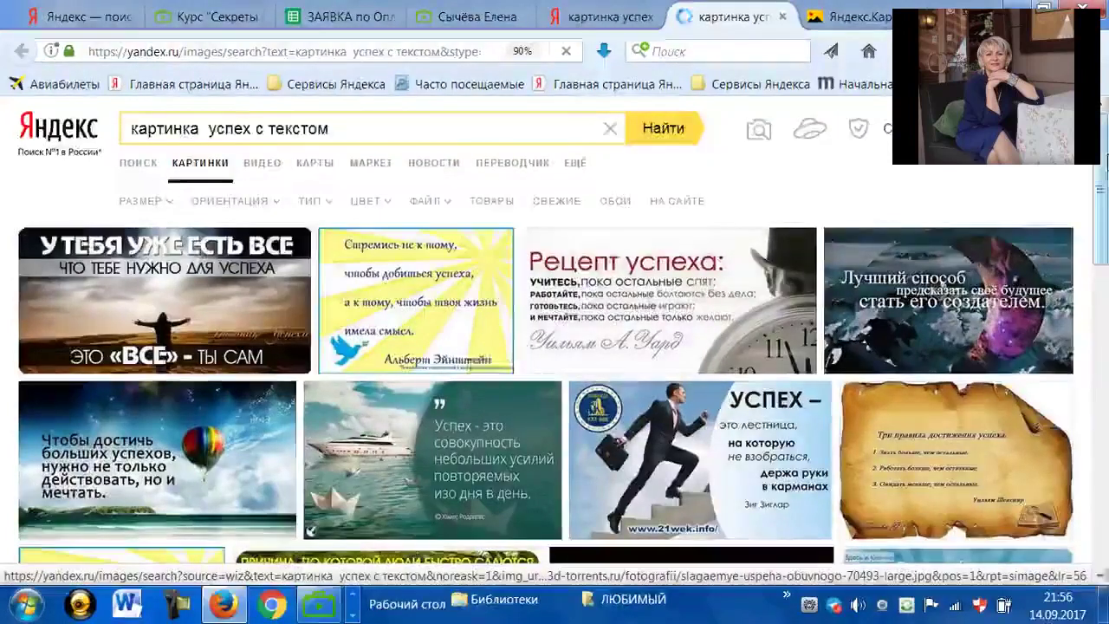
Open the hot-air balloon picture with the quote about success and save it to the desktop as i2.
scroll(98, 420, "down", 2)
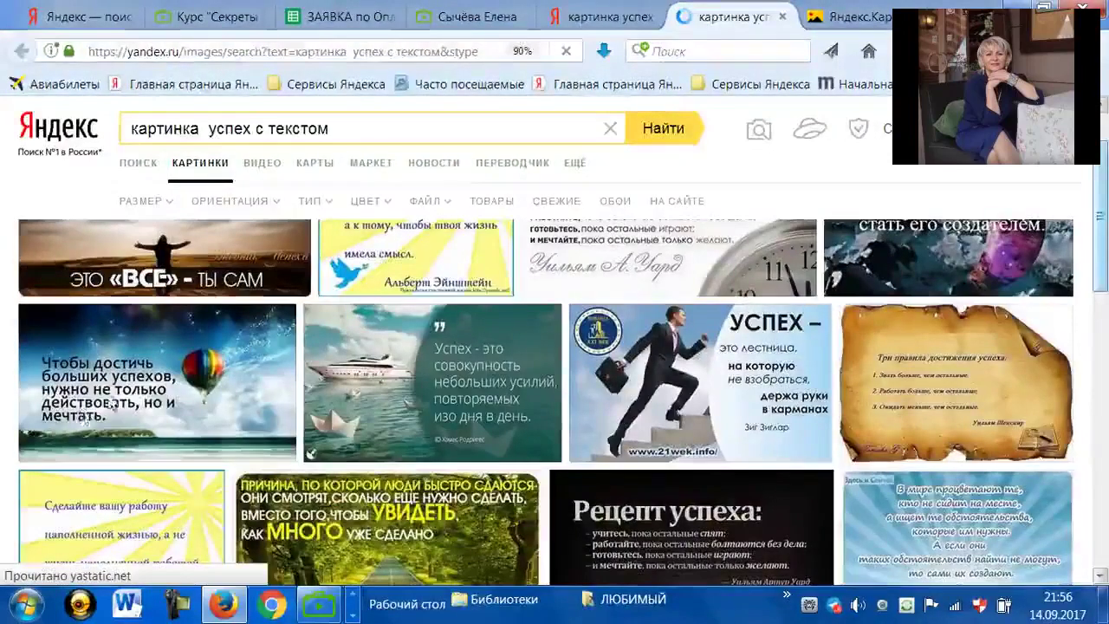
mouse_move(162, 389)
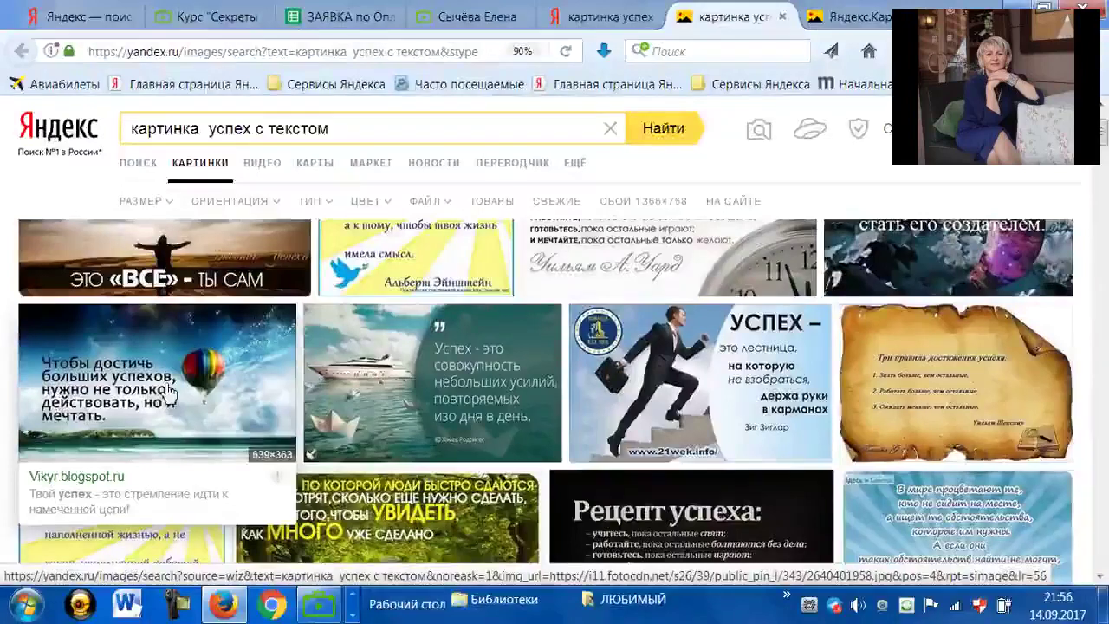
left_click(169, 391)
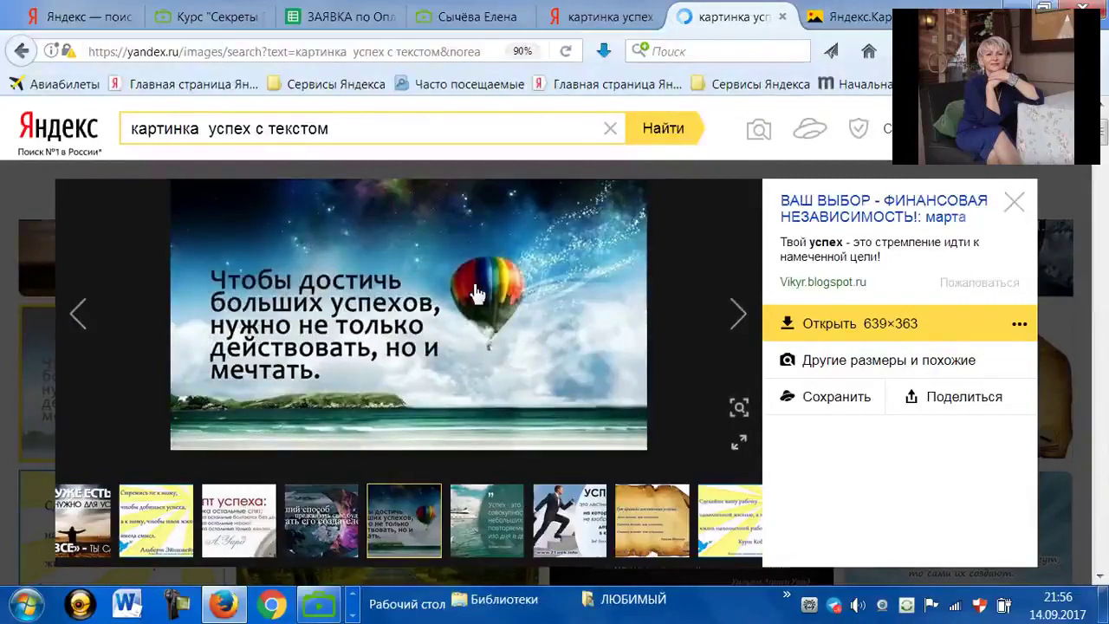
right_click(476, 292)
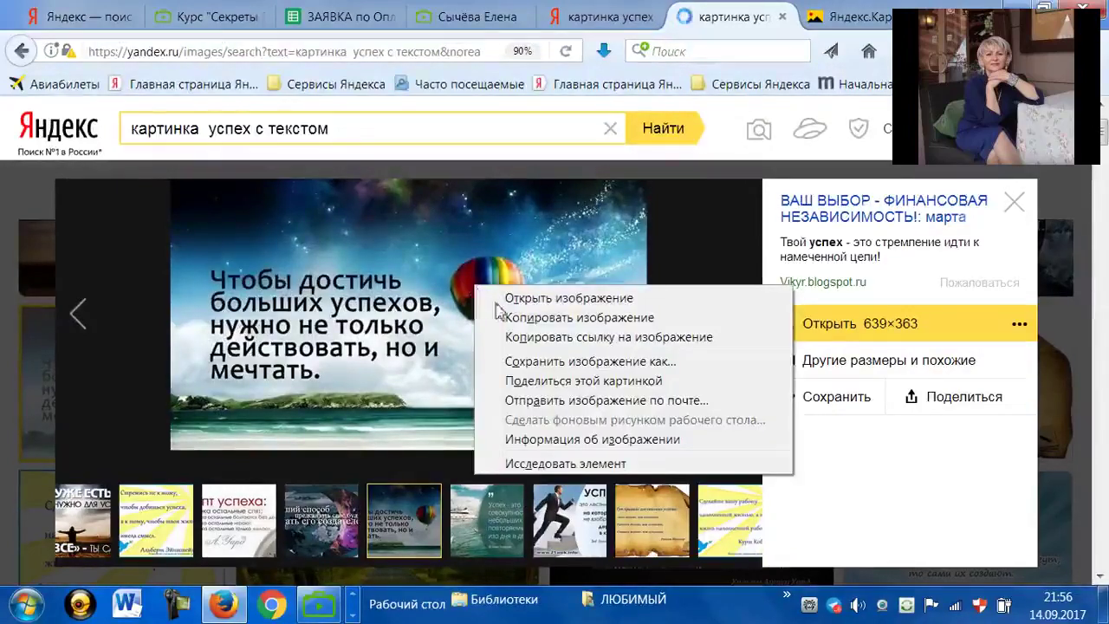
left_click(606, 362)
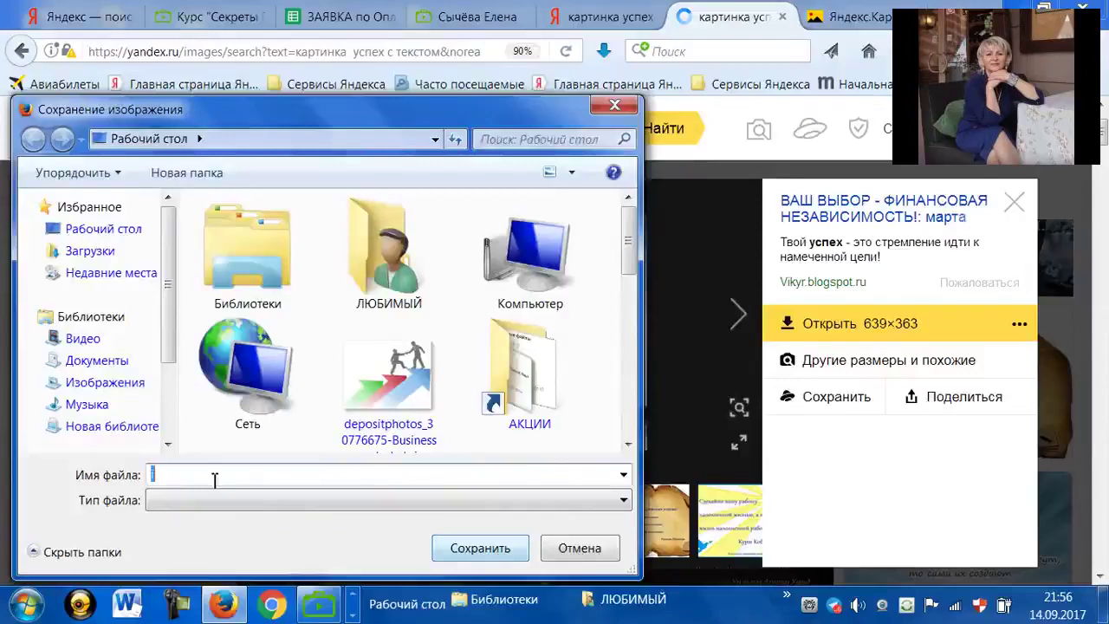
type("i")
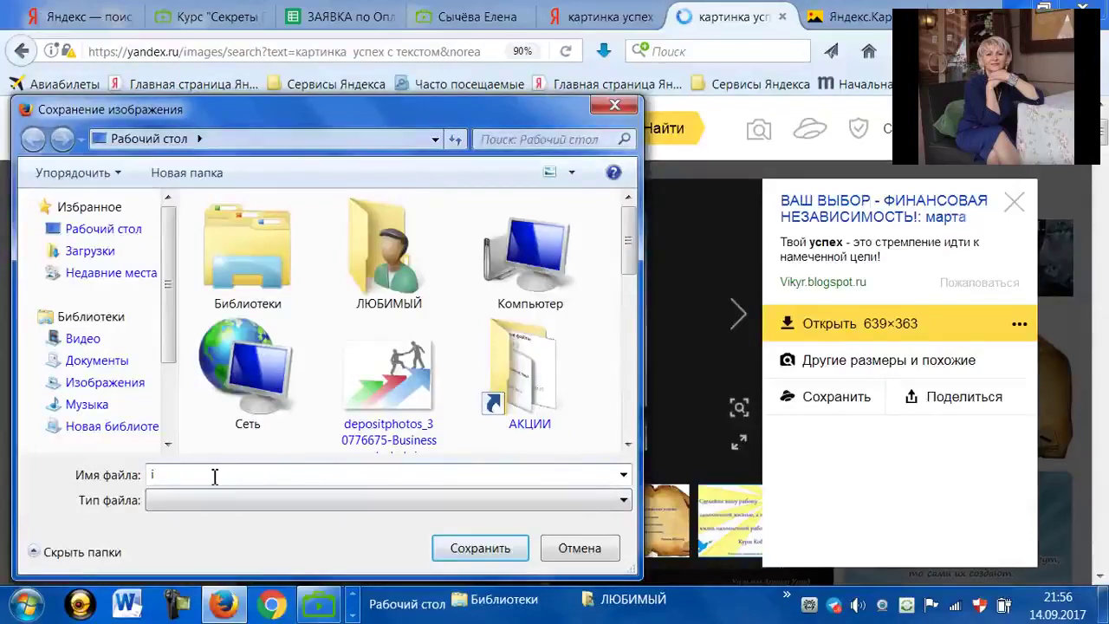
type("2")
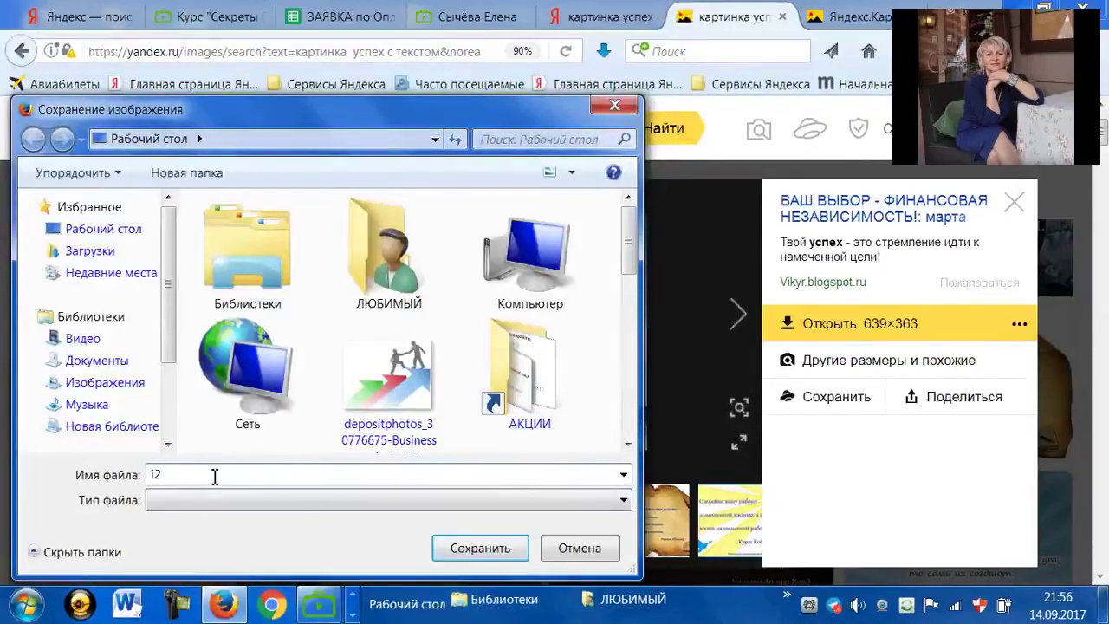
left_click(499, 549)
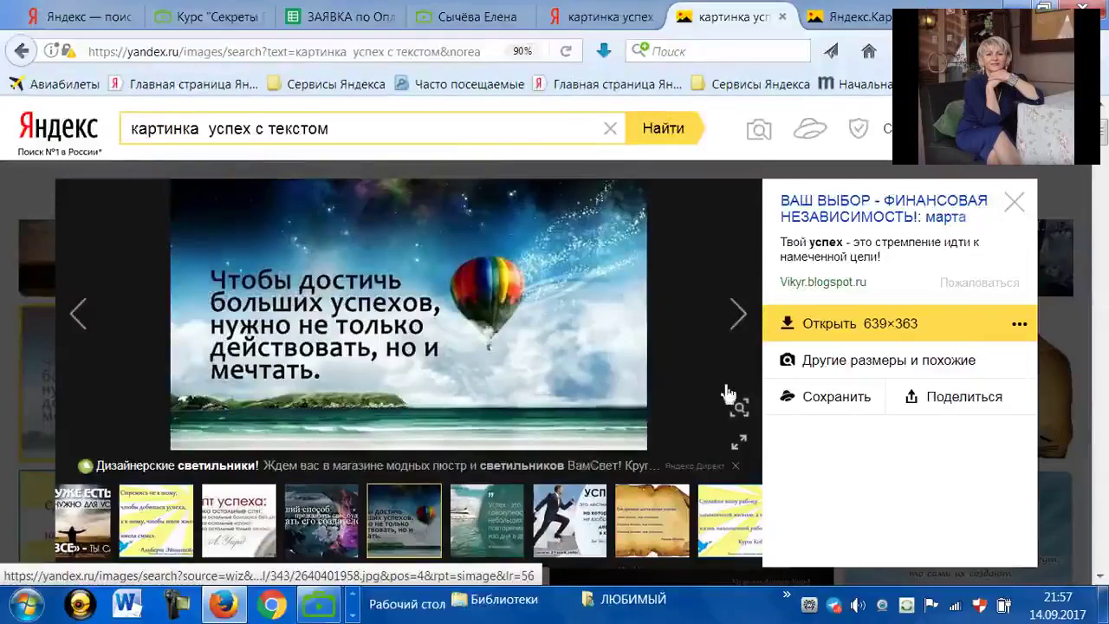
Browse on to the picture of the businessman running up stairs with the success quote and save it to the desktop as ia.
left_click(752, 335)
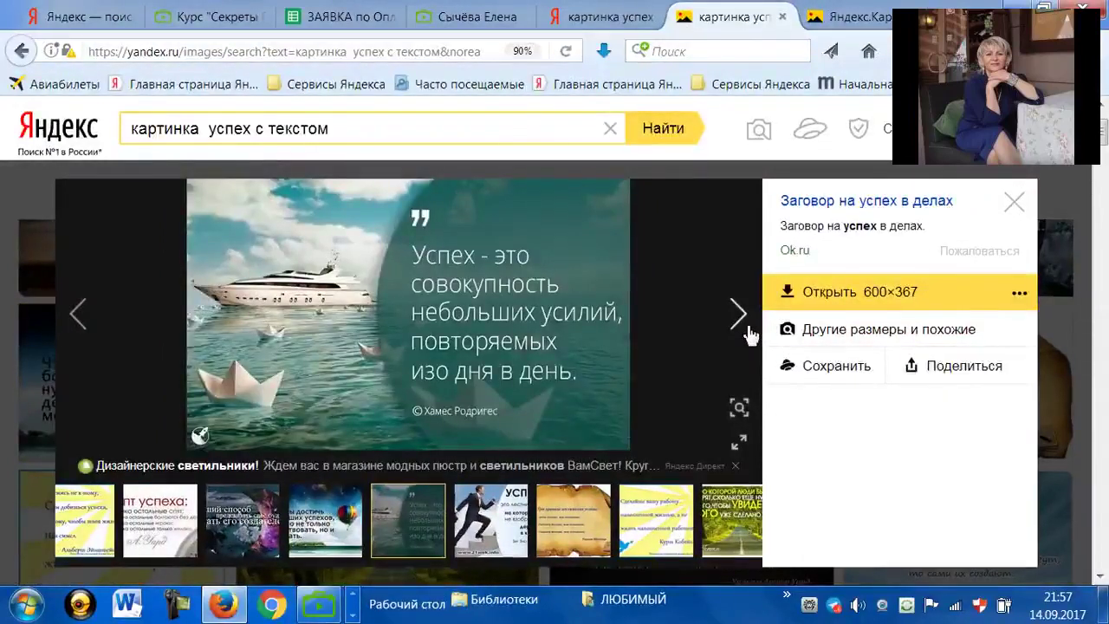
left_click(750, 335)
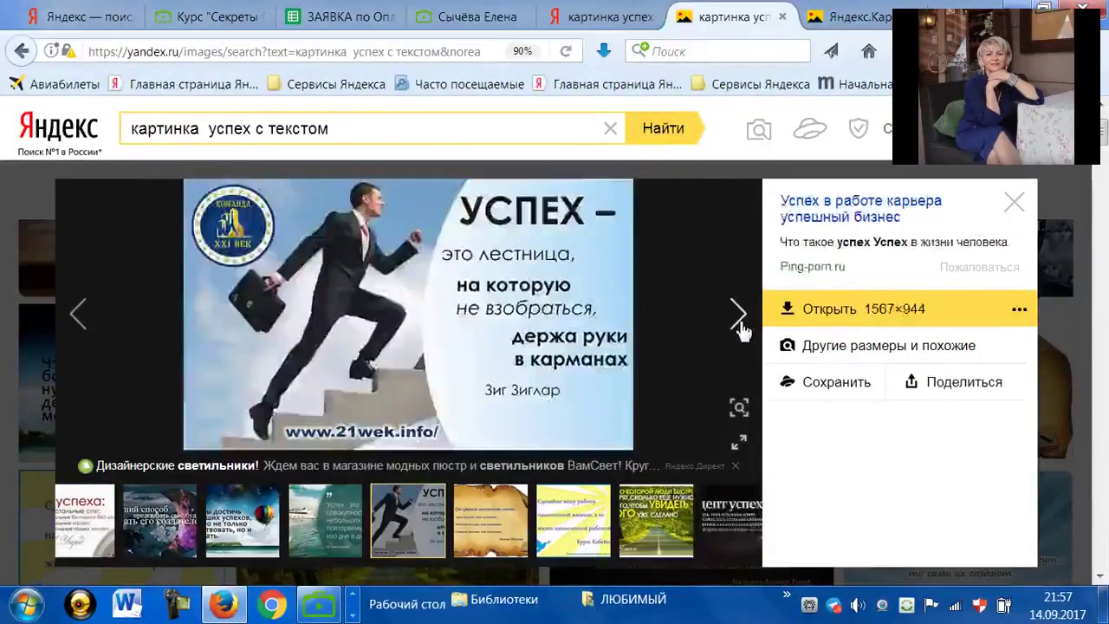
right_click(444, 301)
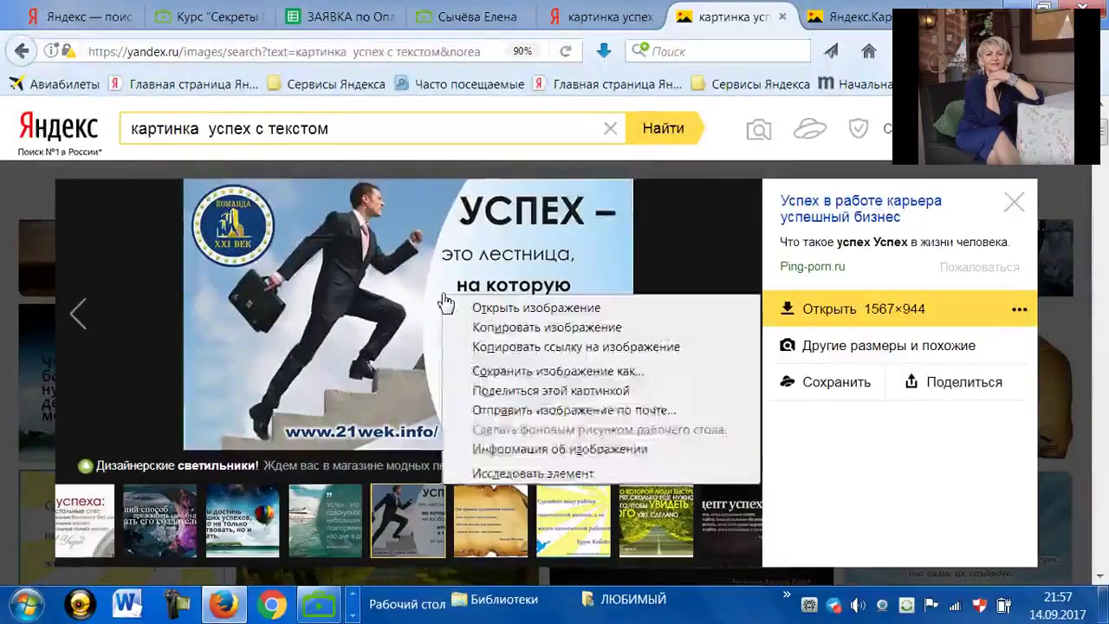
left_click(548, 371)
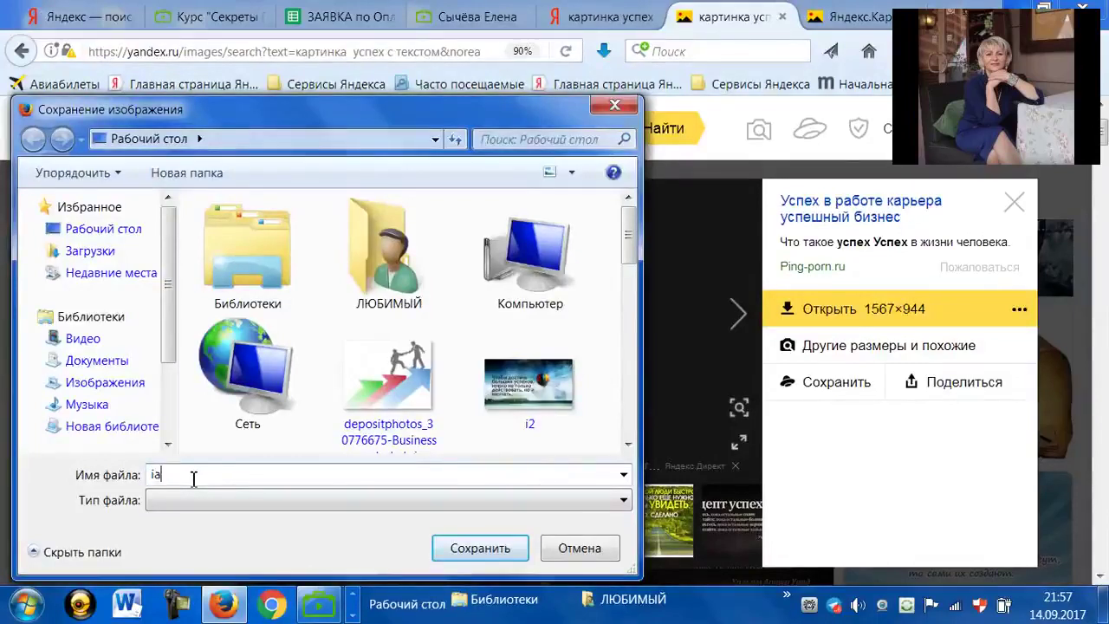
left_click(480, 547)
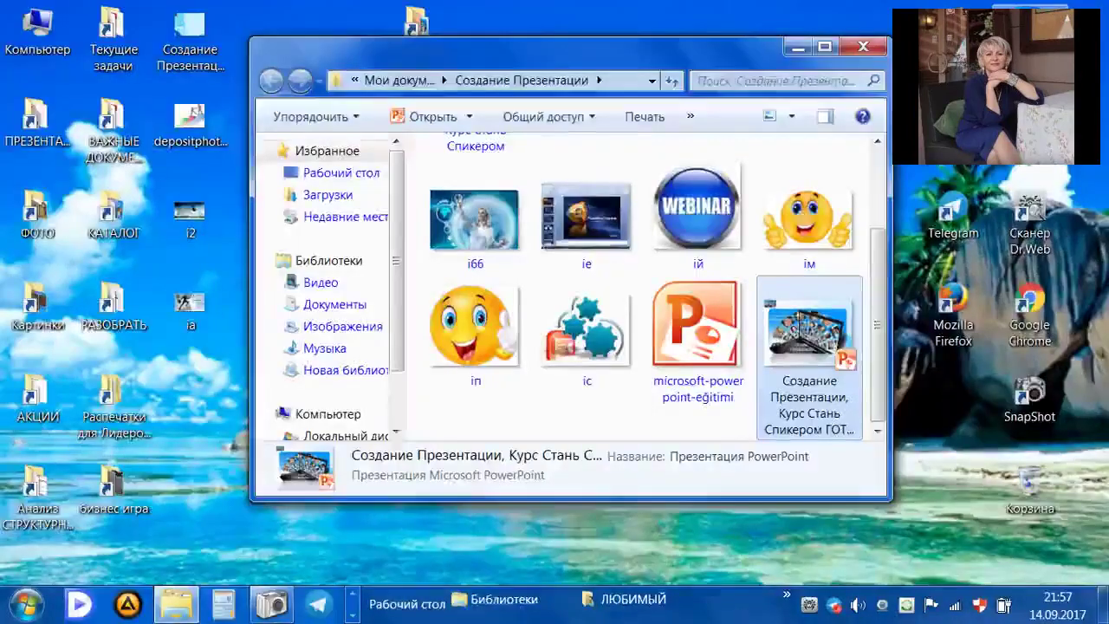
Minimize the folder window, open the ia picture from the desktop and open it with Microsoft Office 2010.
left_click(798, 49)
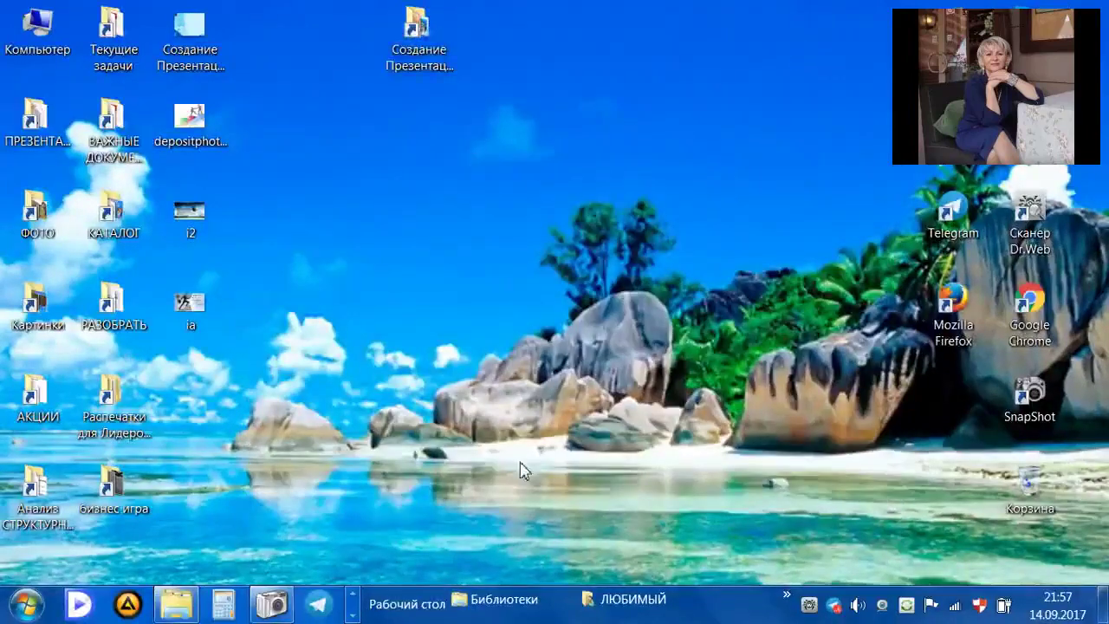
double_click(193, 315)
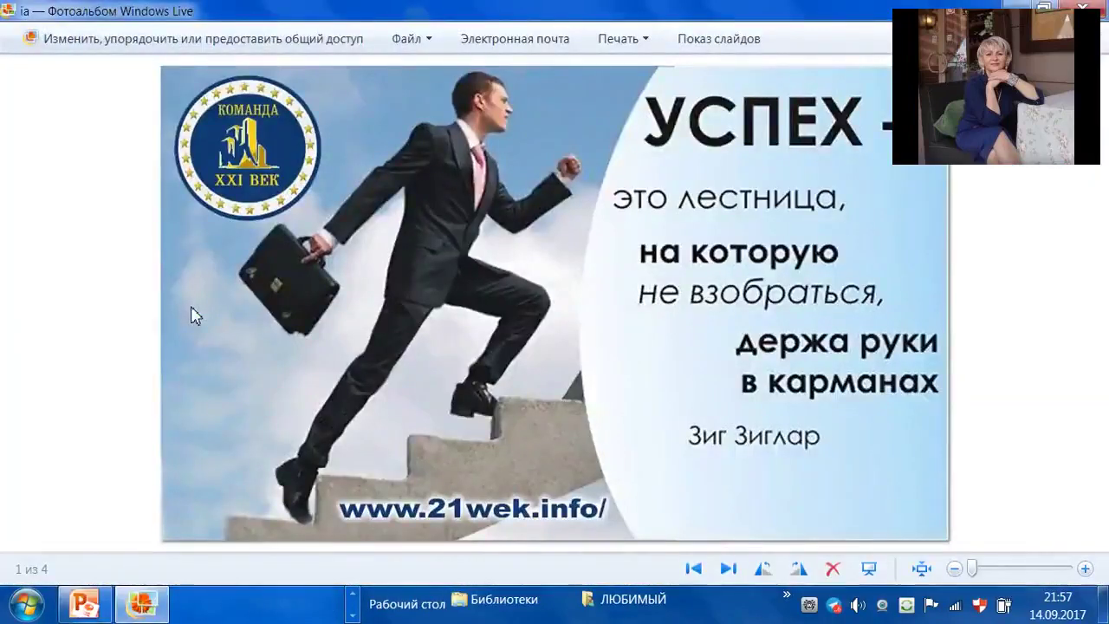
left_click(425, 48)
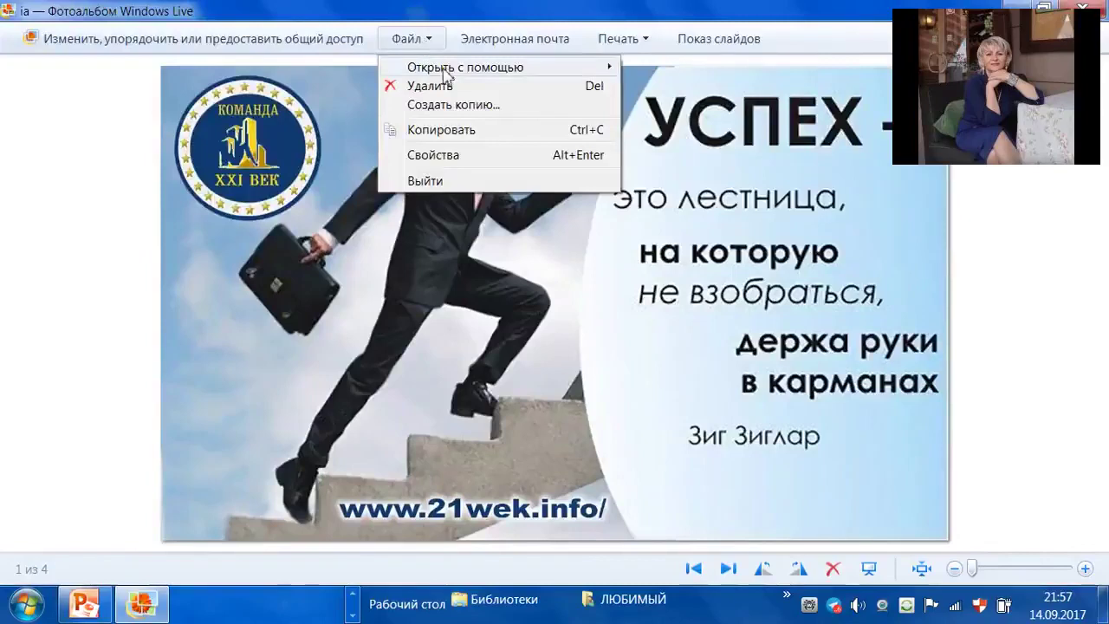
mouse_move(447, 73)
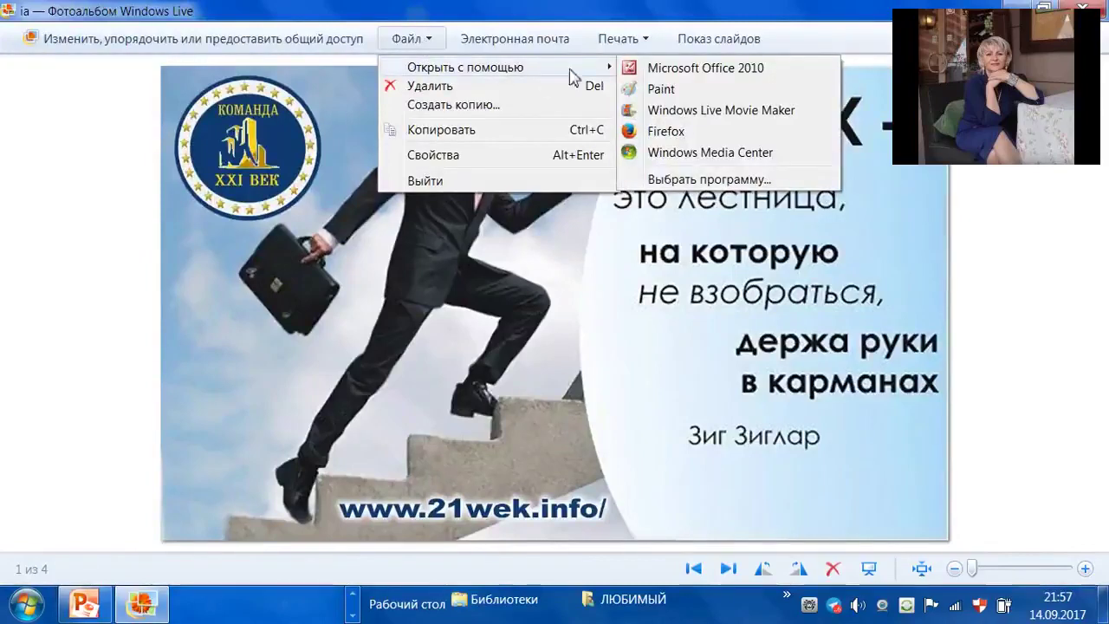
left_click(723, 77)
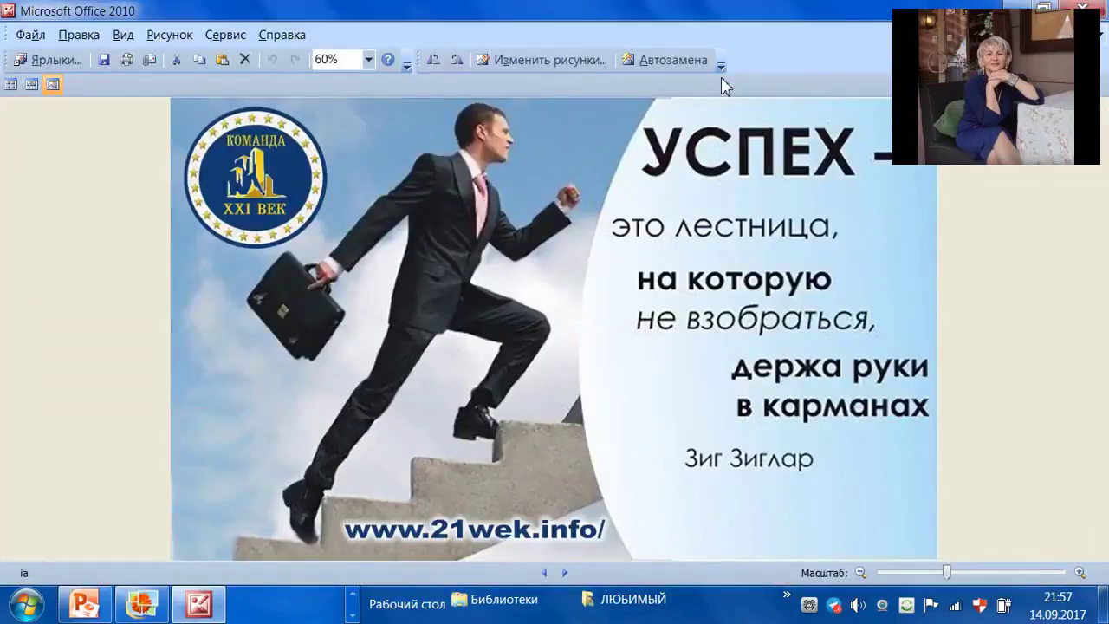
Crop 94 px off the picture's lower edge to remove the website address, and close the editor with the changes saved.
left_click(555, 68)
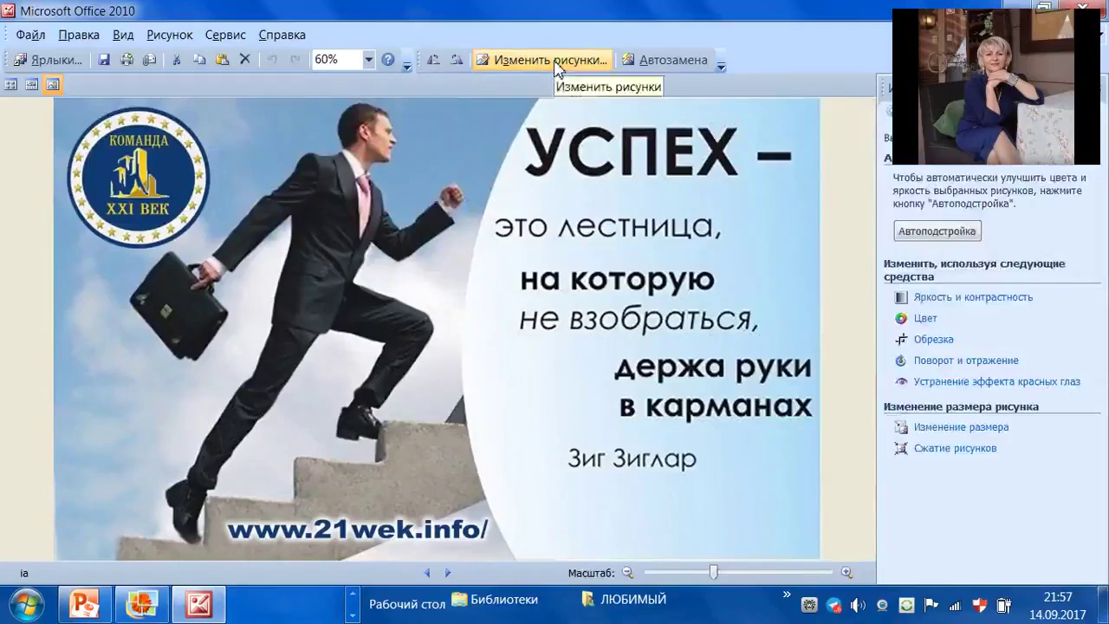
left_click(935, 339)
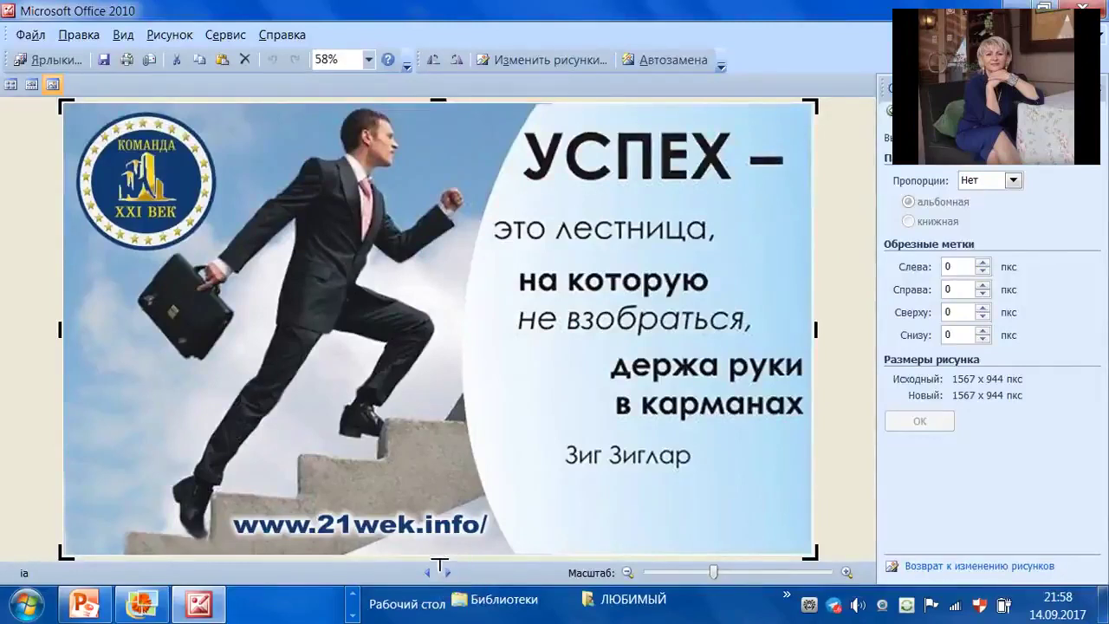
left_click_drag(439, 561, 435, 517)
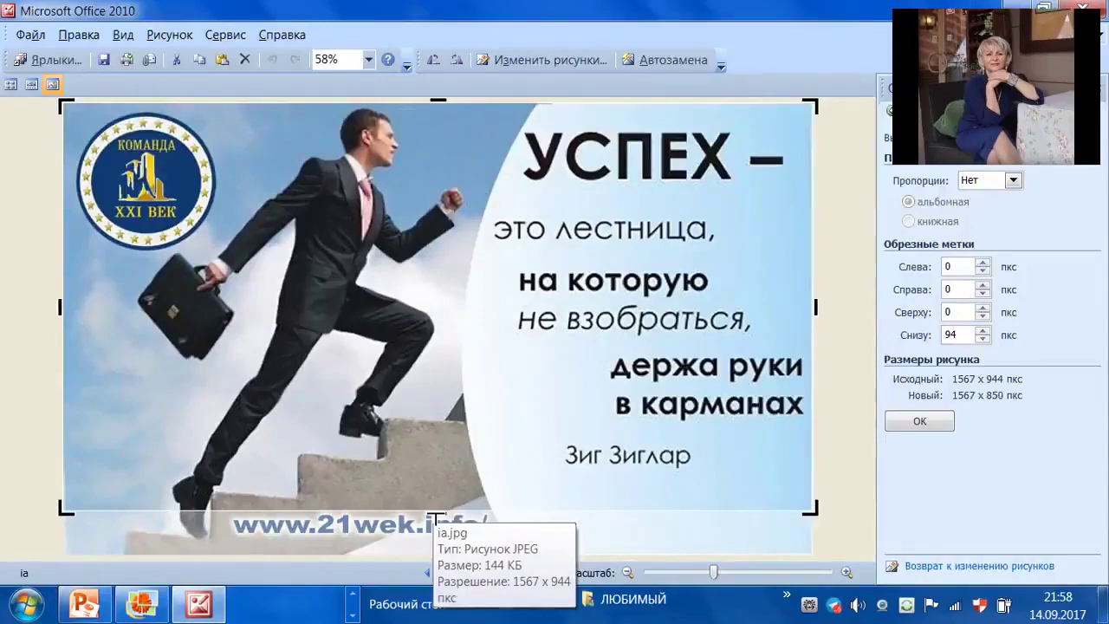
left_click(920, 422)
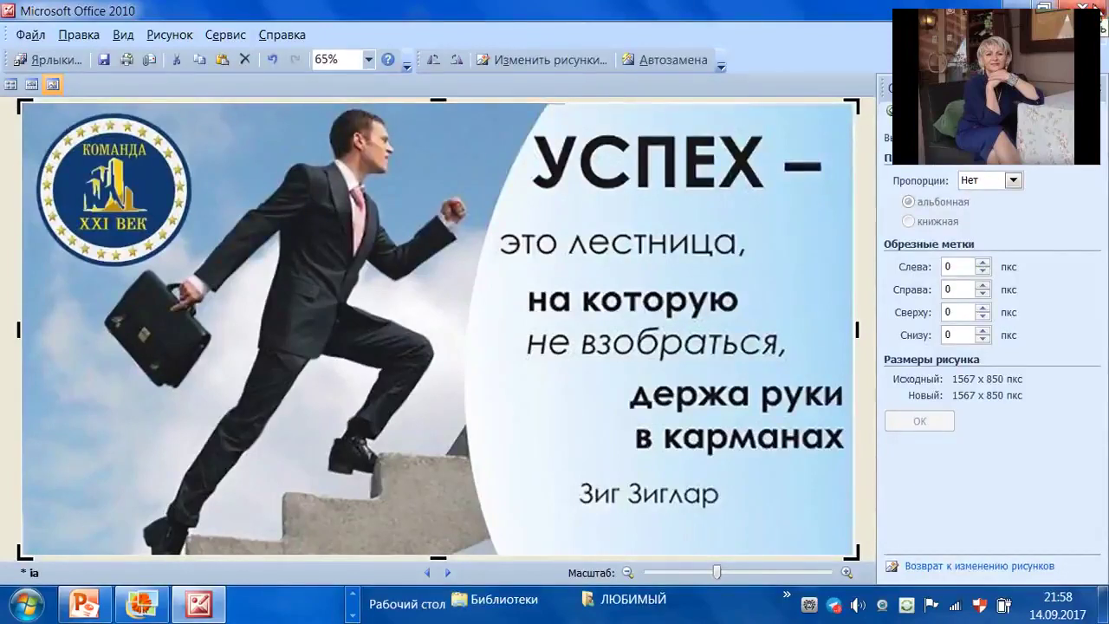
left_click(11, 84)
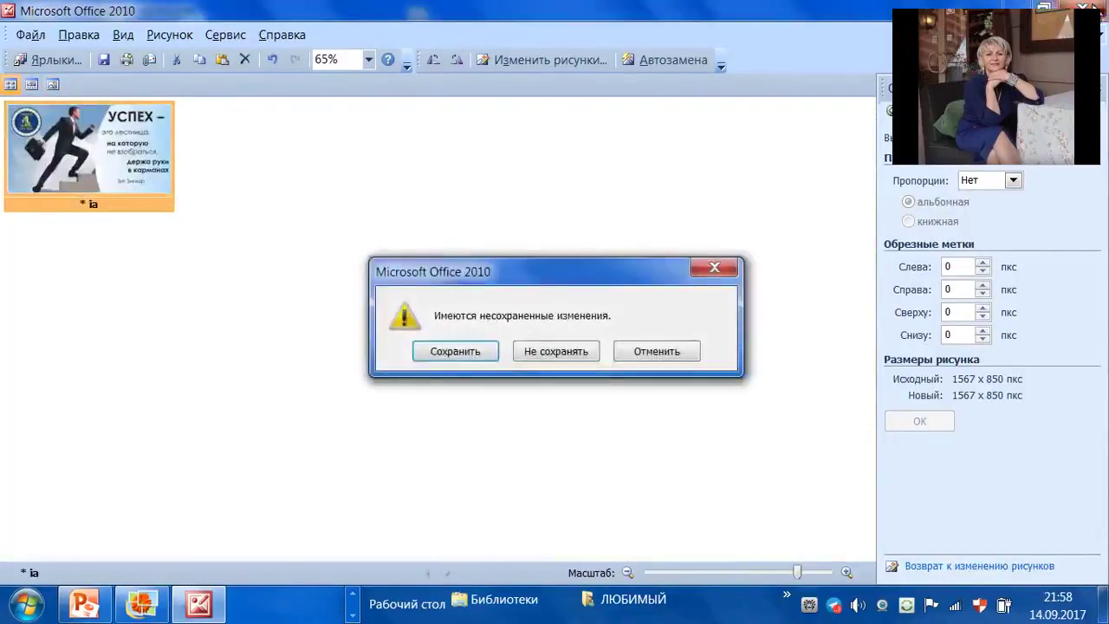
left_click(454, 352)
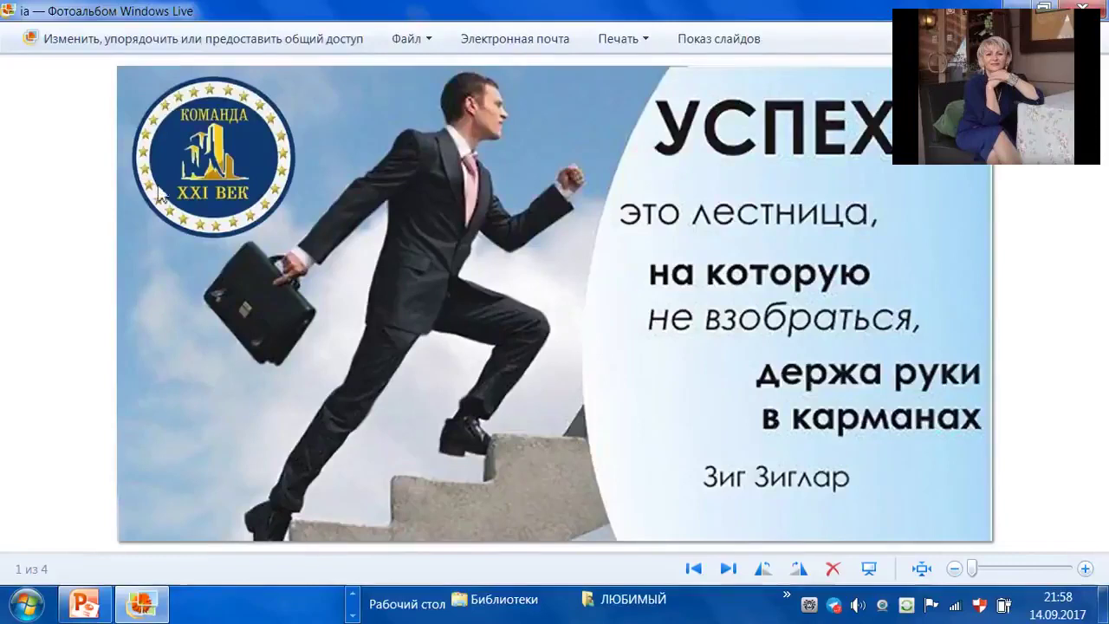
Open the cropped ia picture from the photo viewer in Paint, with the whole image in view.
left_click(418, 41)
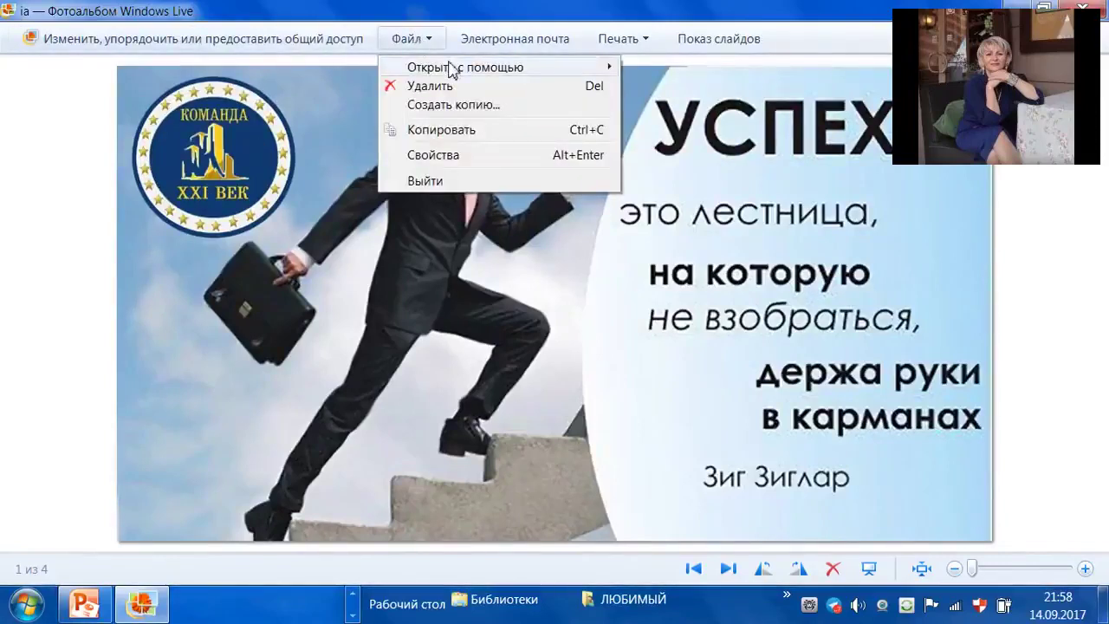
mouse_move(390, 71)
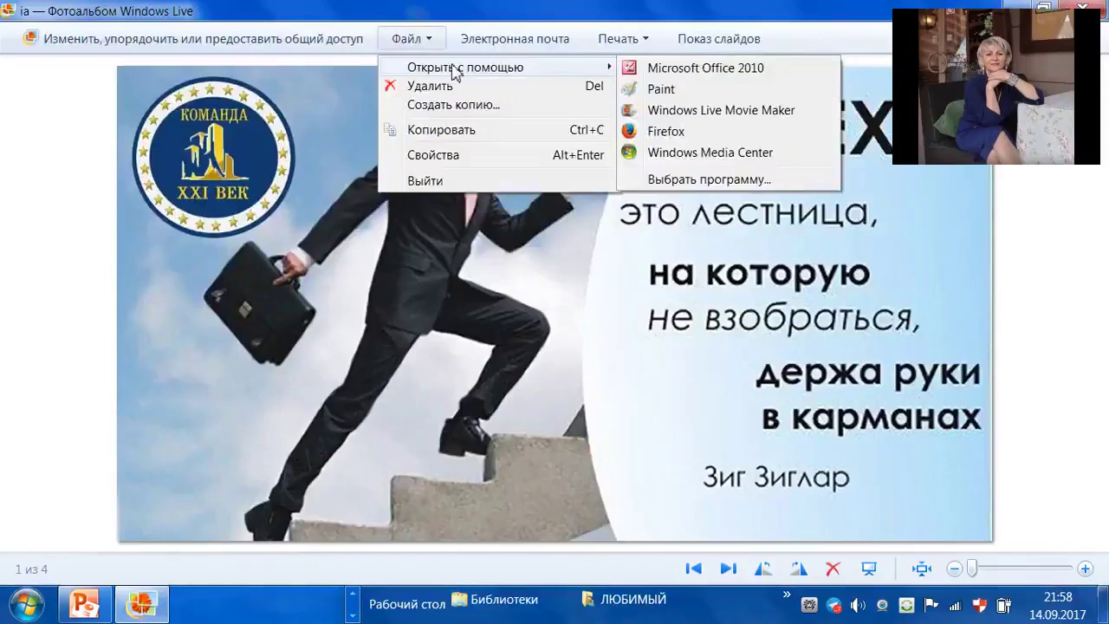
left_click(676, 92)
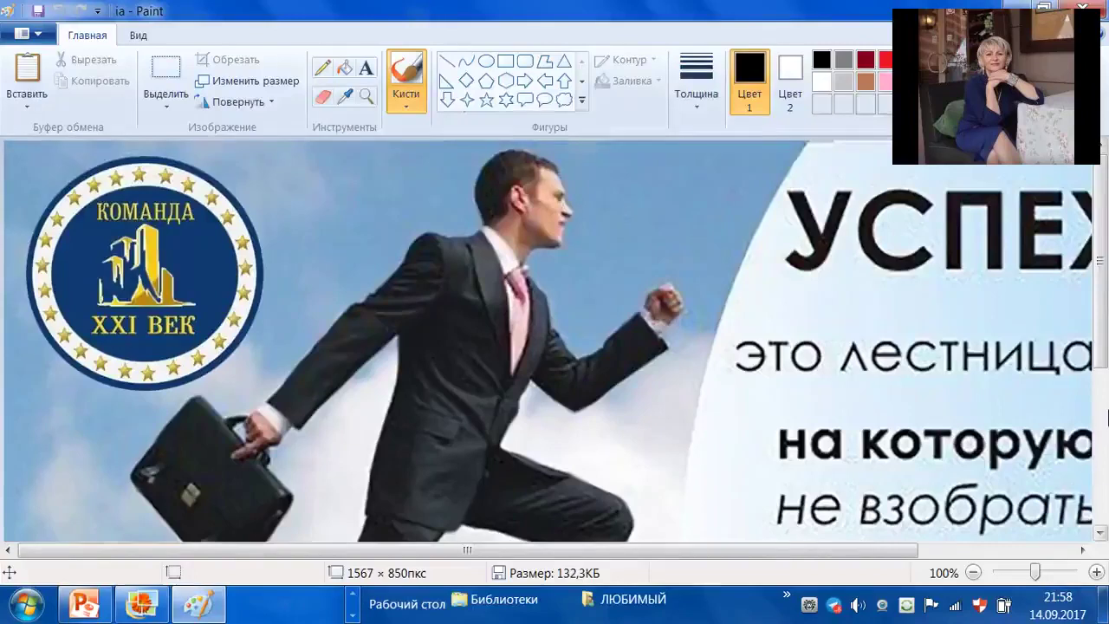
double_click(973, 572)
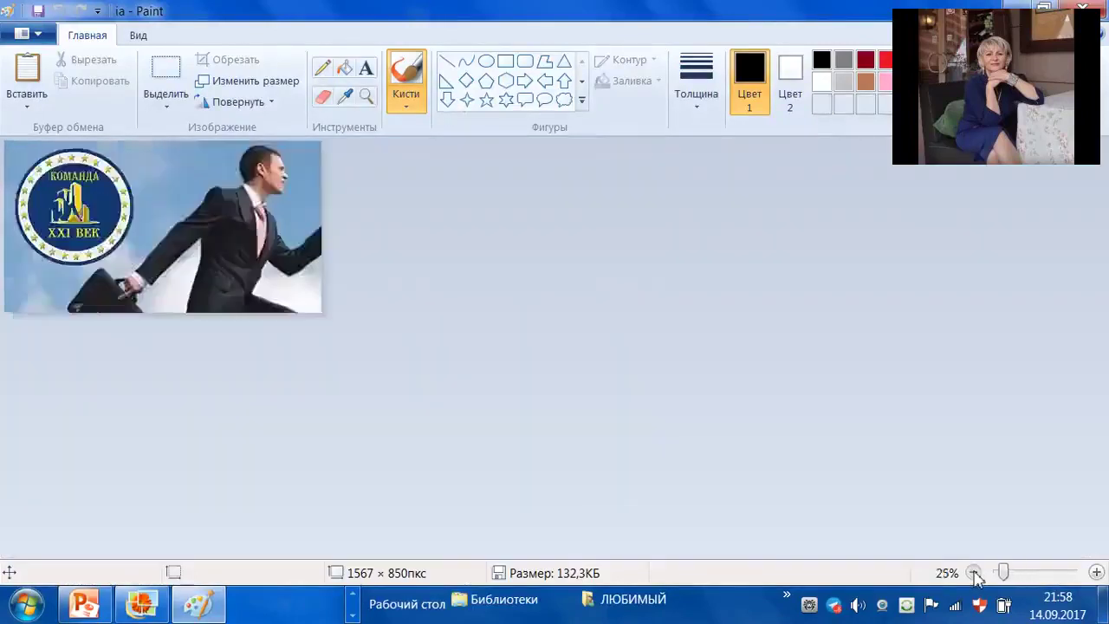
double_click(1098, 571)
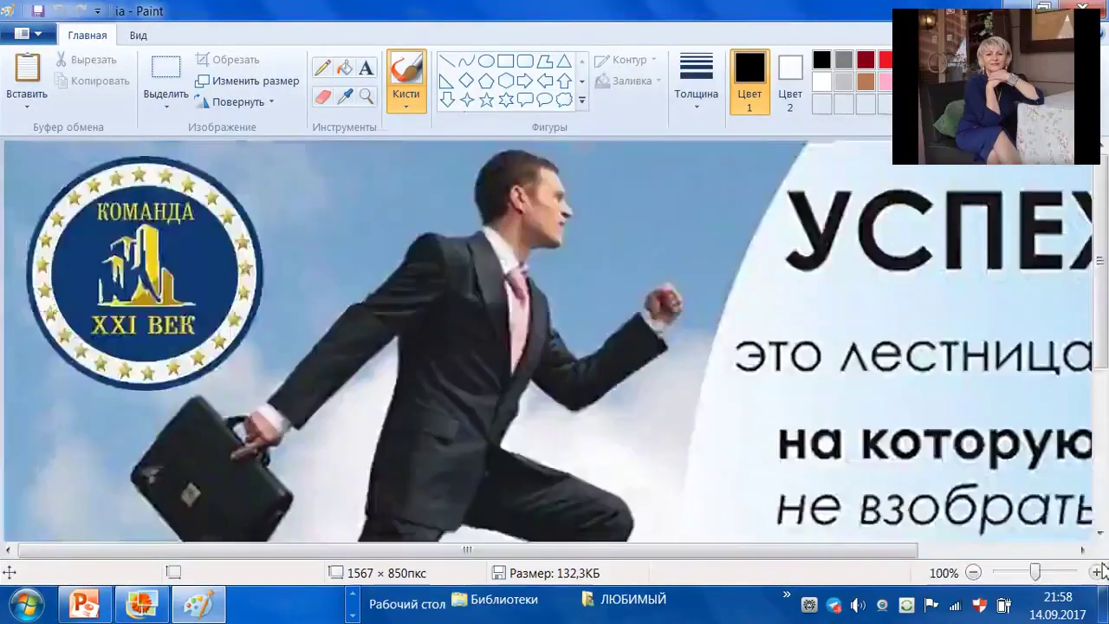
left_click(973, 572)
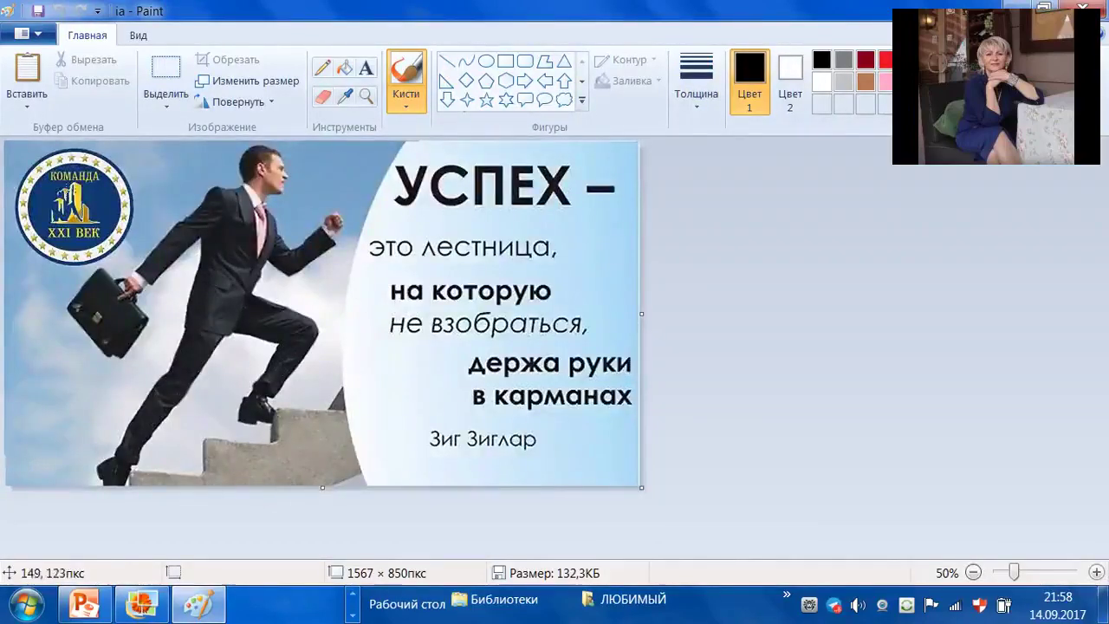
Insert the desktop picture of two businessmen climbing coloured arrows into the ia image from its file.
left_click(28, 105)
left_click(56, 129)
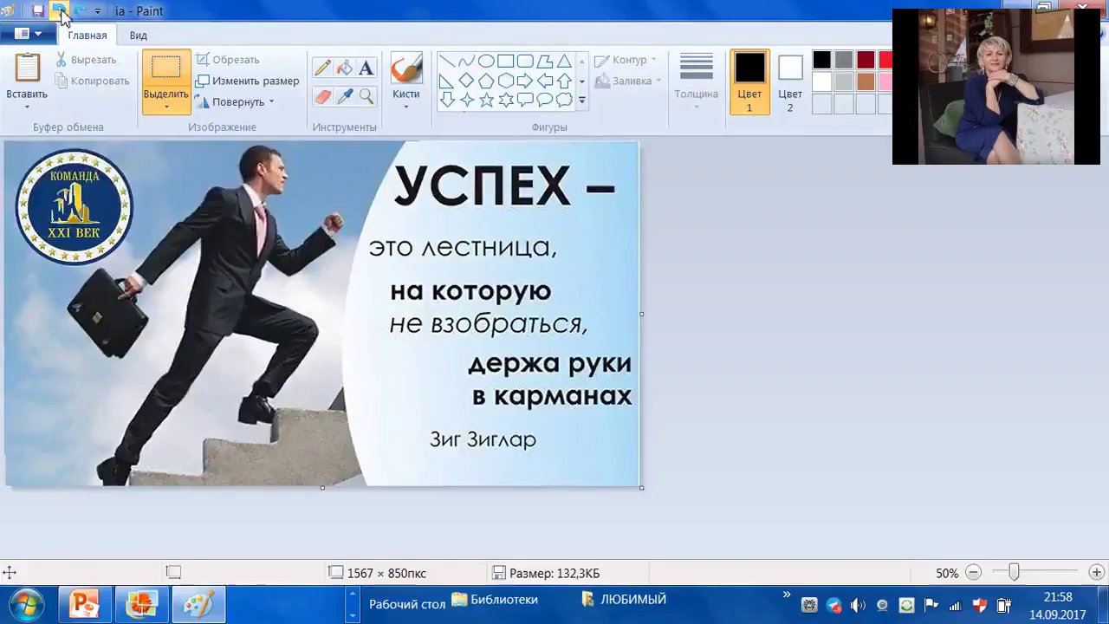
left_click(29, 109)
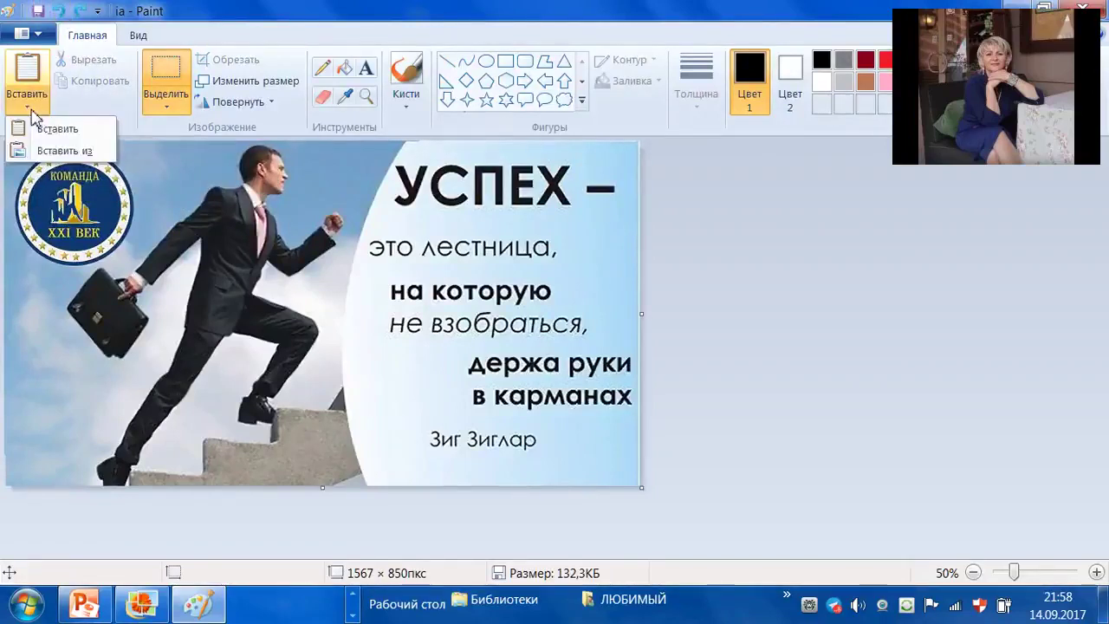
left_click(57, 151)
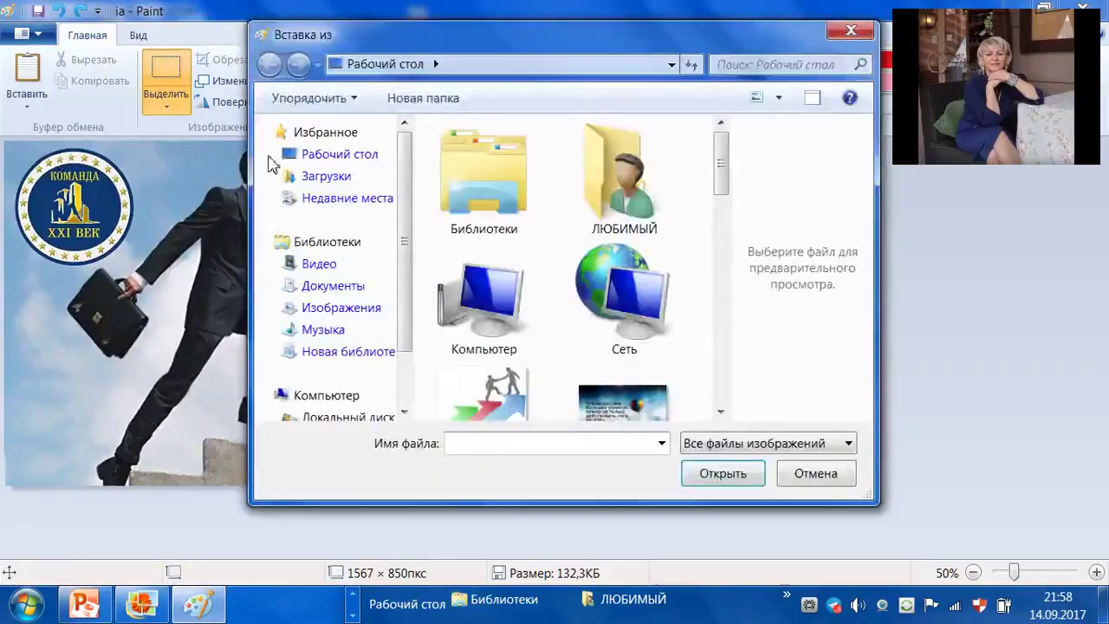
left_click_drag(724, 177, 726, 232)
left_click(483, 191)
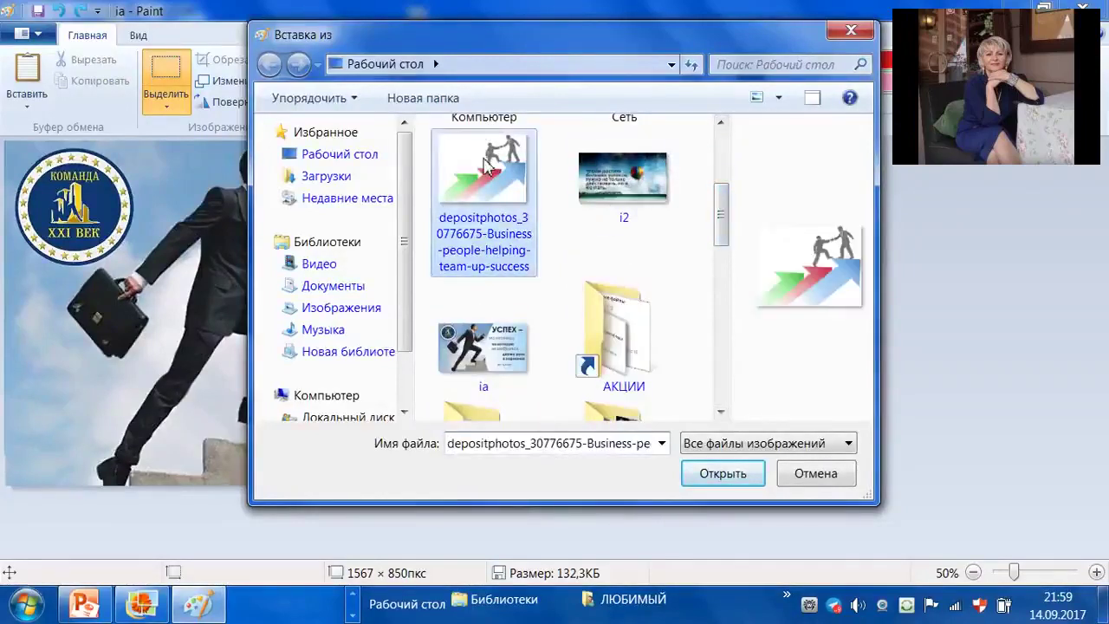
left_click(721, 473)
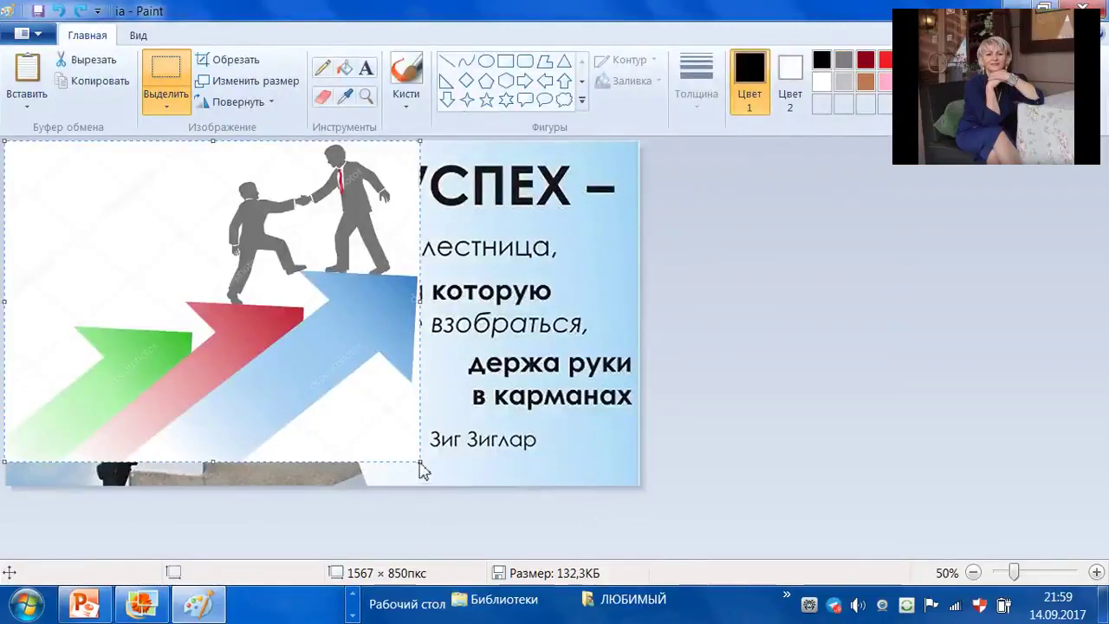
Shrink the inserted arrows picture to about 302 × 292 px and place it over the round team logo.
left_click_drag(420, 462, 160, 293)
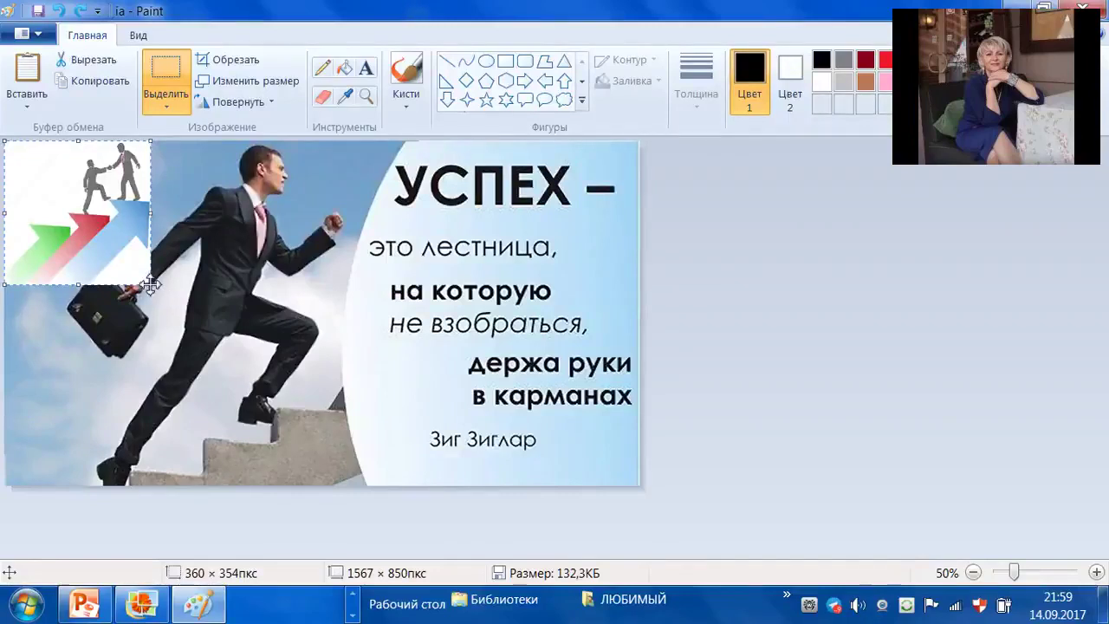
left_click_drag(152, 286, 126, 259)
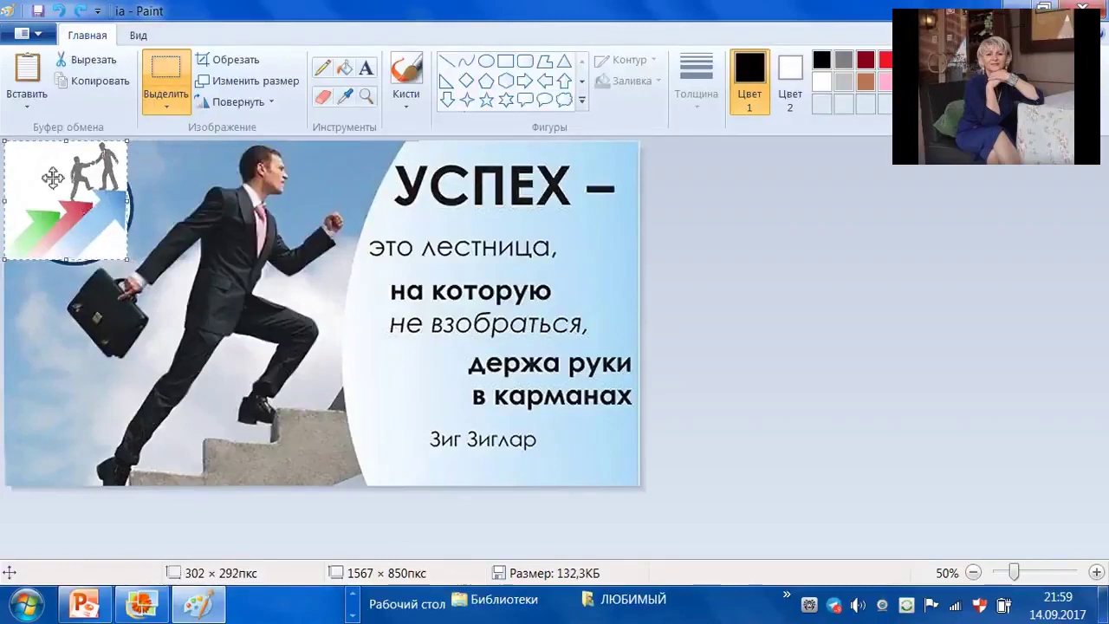
left_click_drag(53, 176, 62, 182)
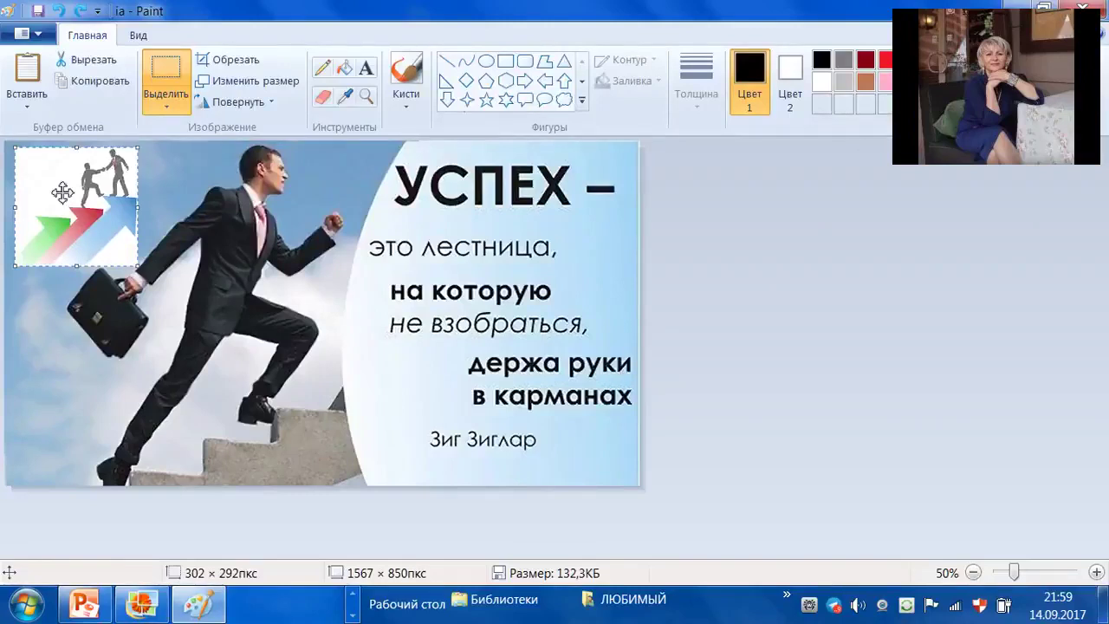
left_click_drag(62, 192, 62, 193)
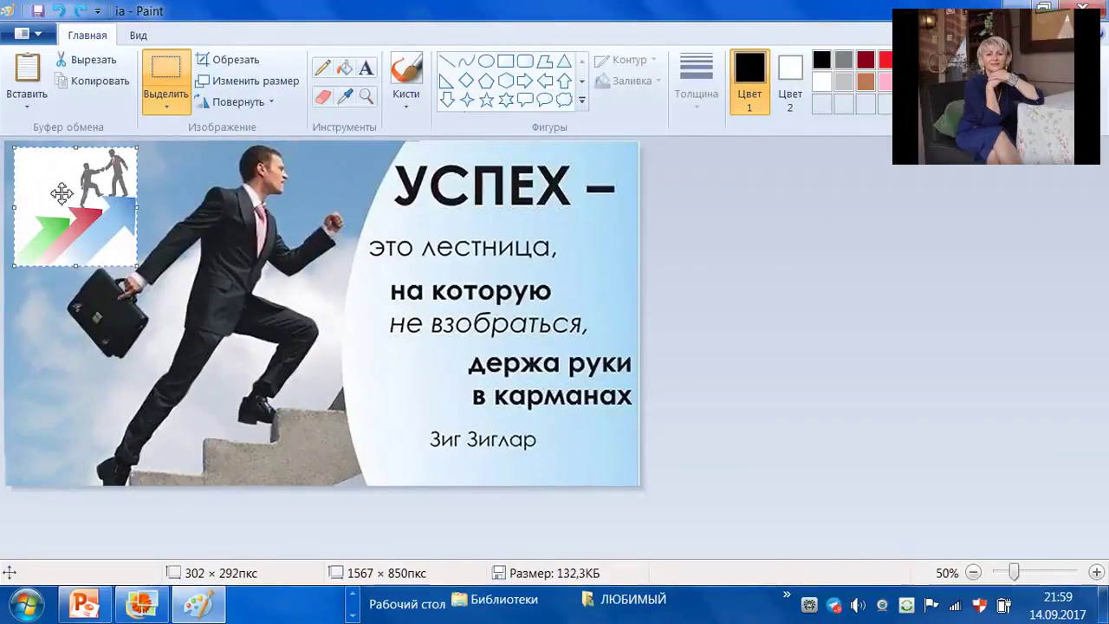
Add the text "УРААААА" beside the businessman's legs, then close Paint and save the changes to ia.jpg.
left_click(370, 73)
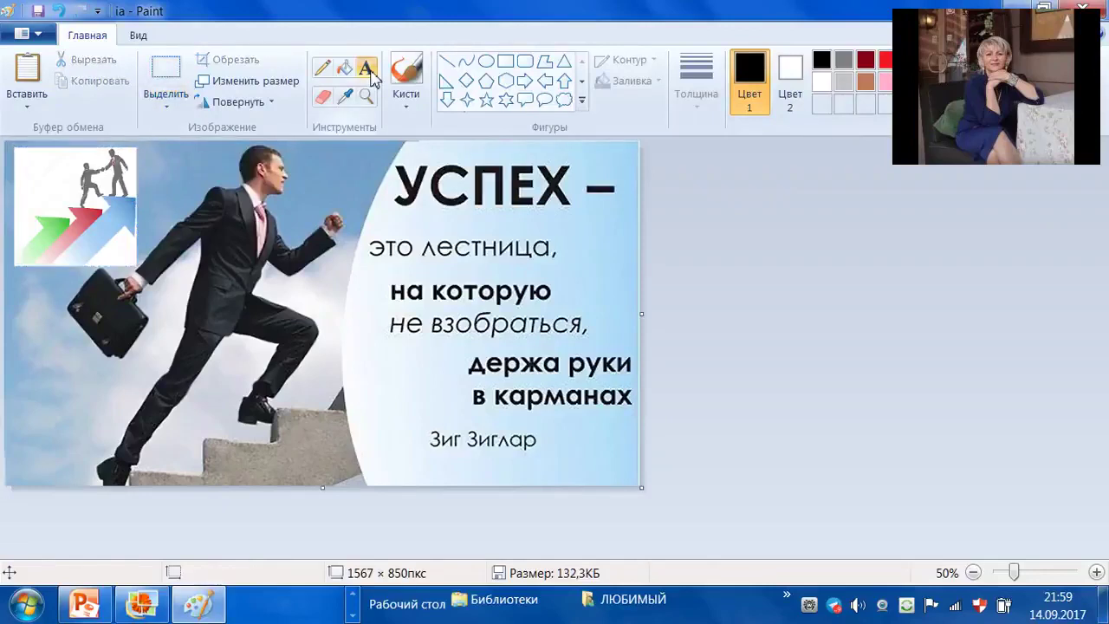
left_click(98, 393)
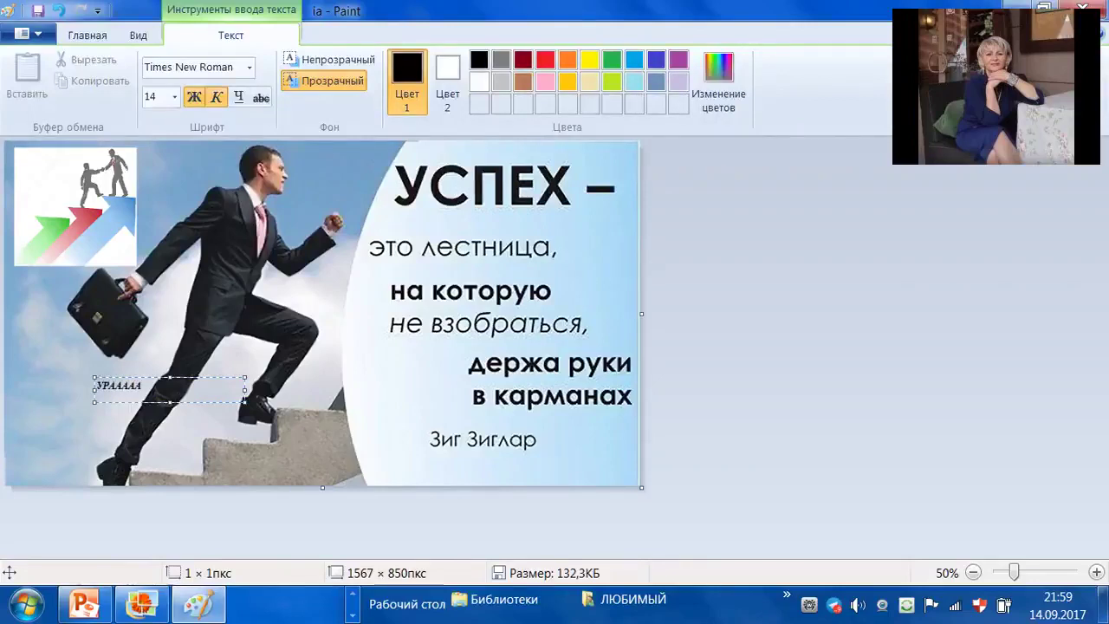
left_click(362, 414)
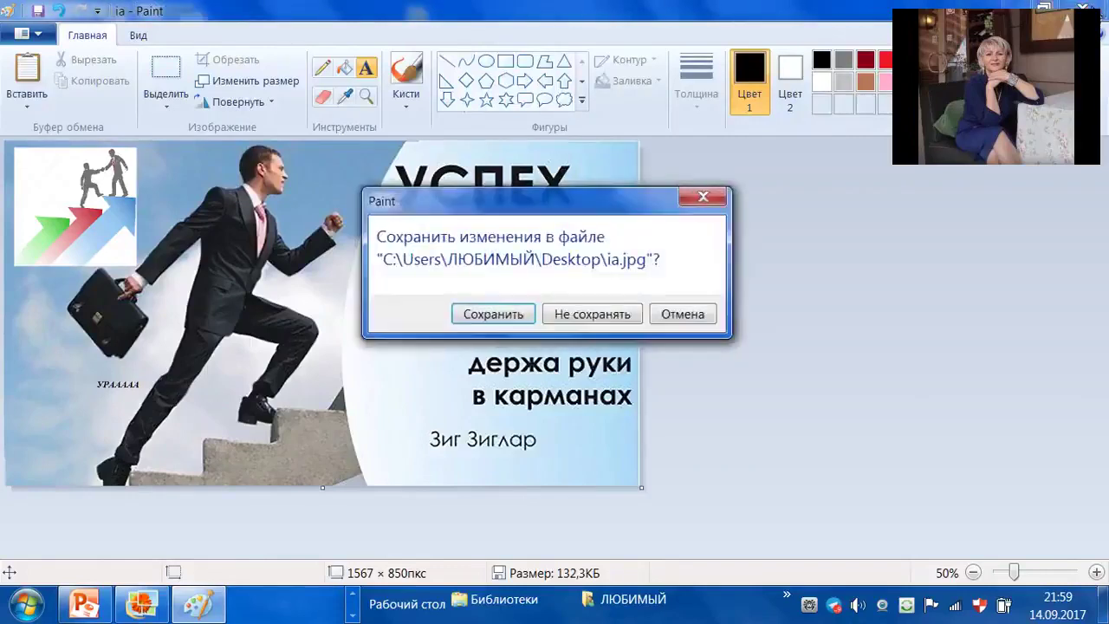
left_click(501, 319)
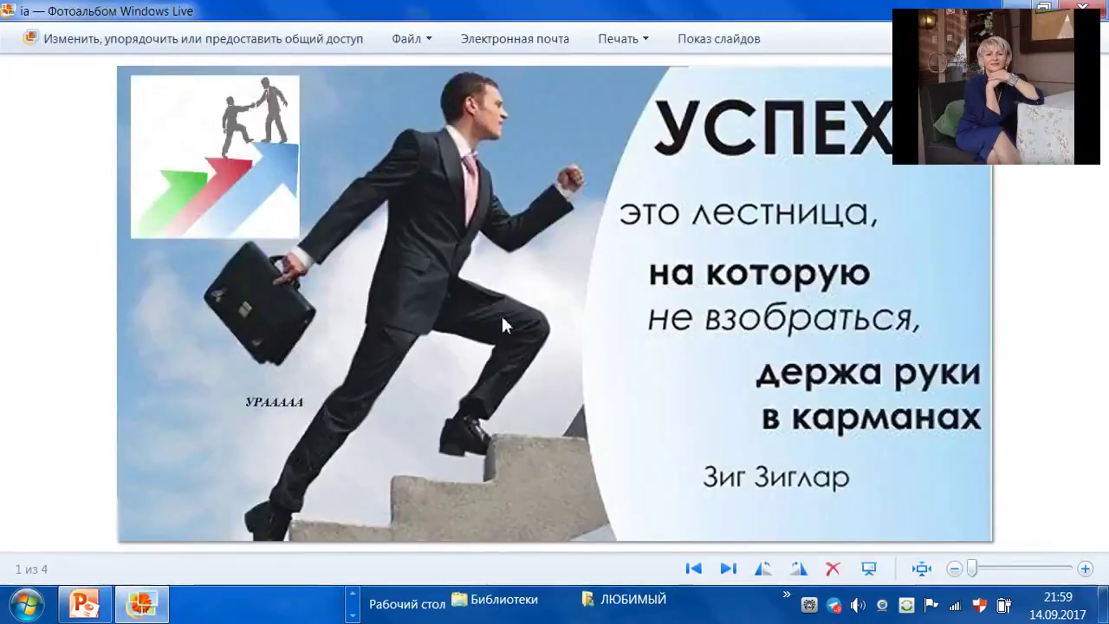
Close the photo viewer and switch to Firefox to check the participants' chat in the webinar room.
key("alt+F4")
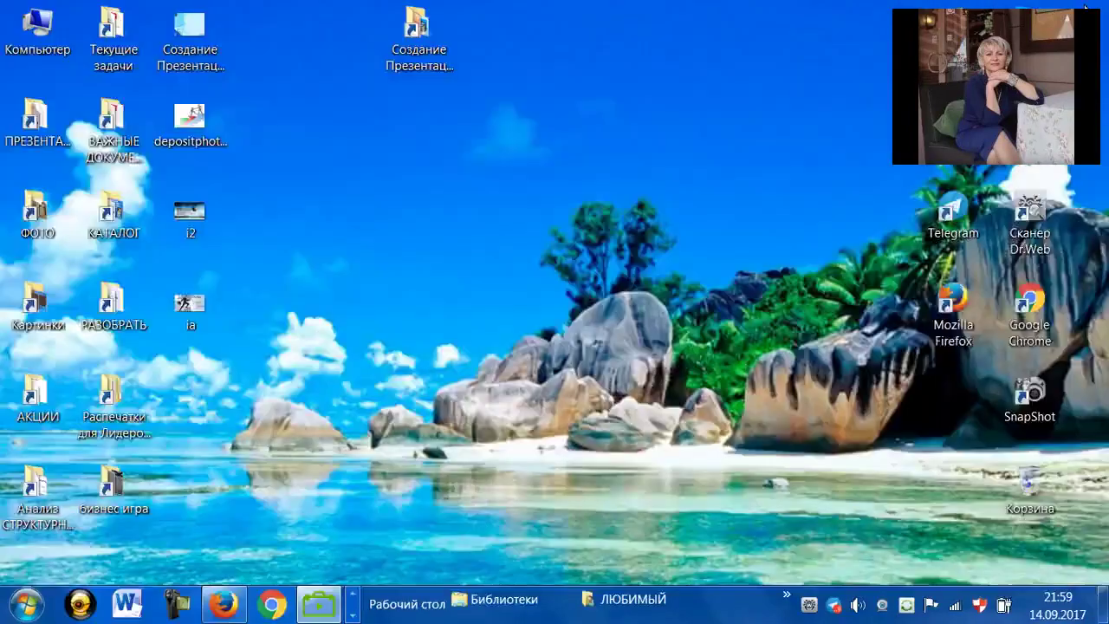
left_click(226, 610)
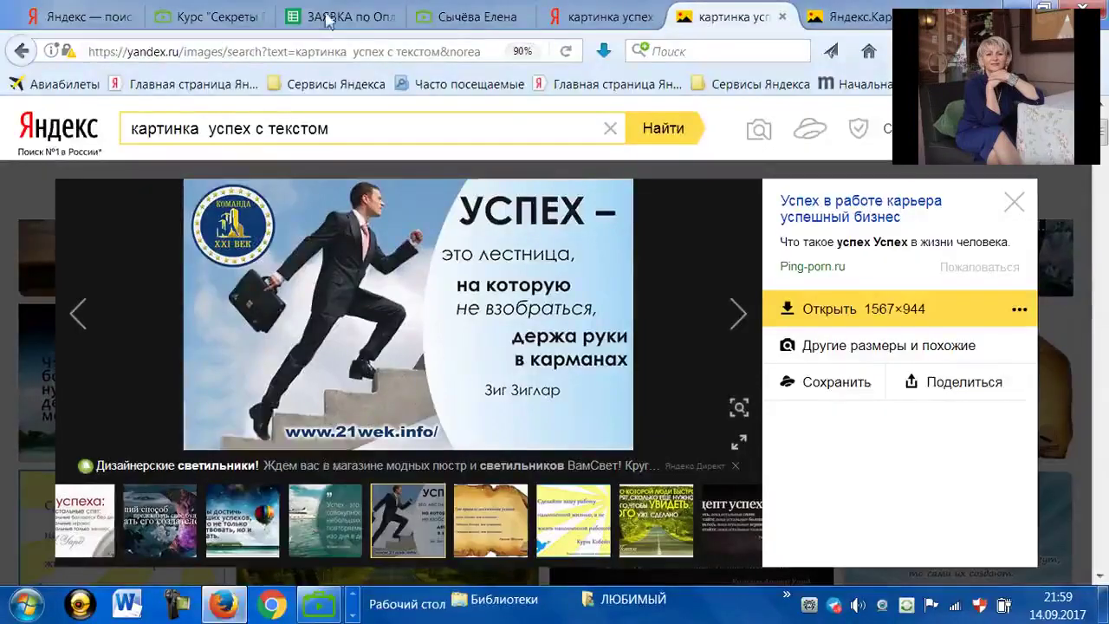
left_click(476, 17)
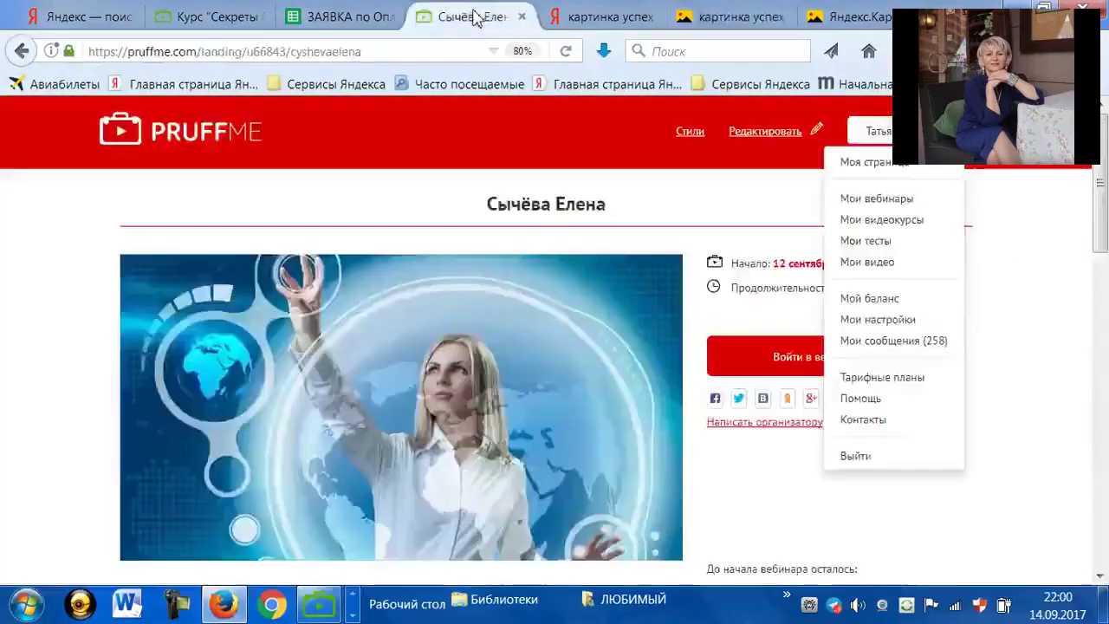
left_click(218, 16)
left_click(371, 515)
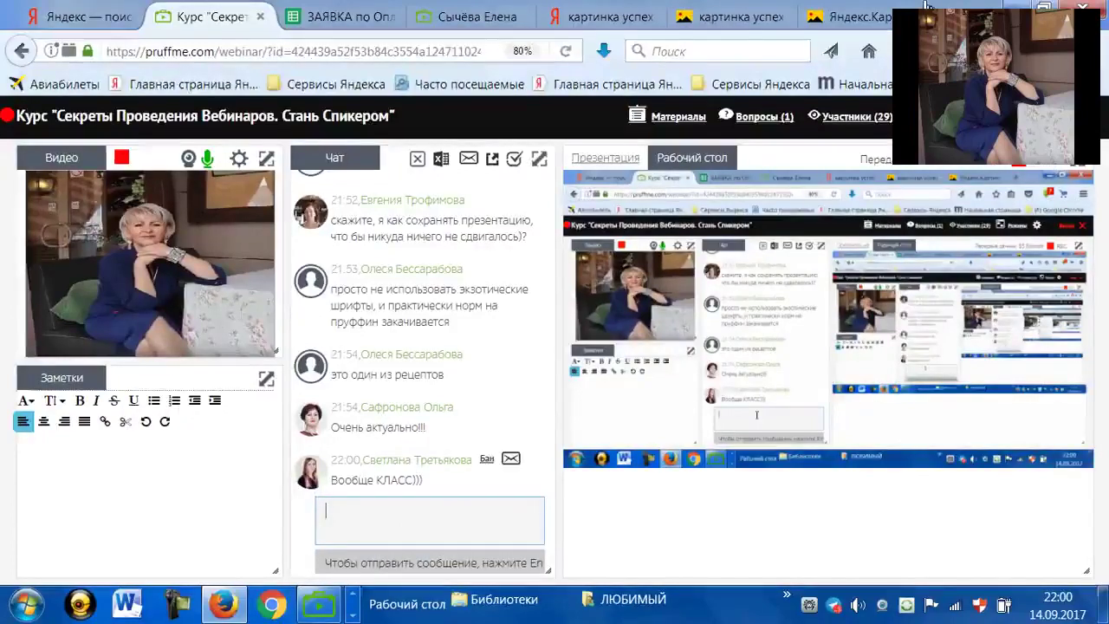
Open the presentation "Создание Презентации, Курс Стань Спикером" from its subfolder within the desktop shortcut folder "Создание Презентации".
key("super+d")
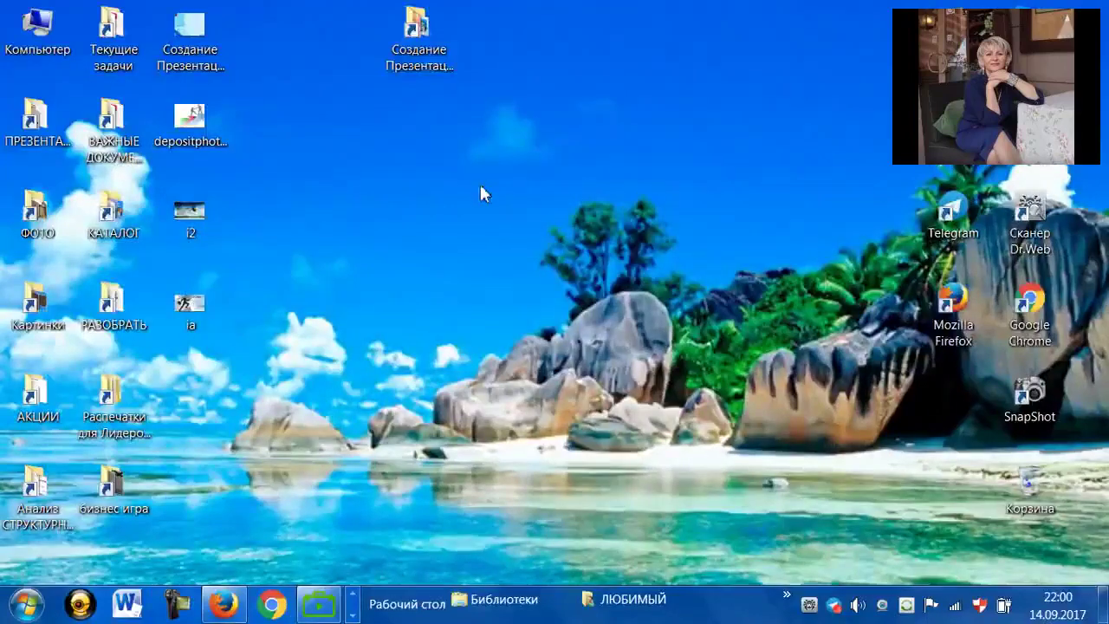
left_click(424, 52)
double_click(425, 52)
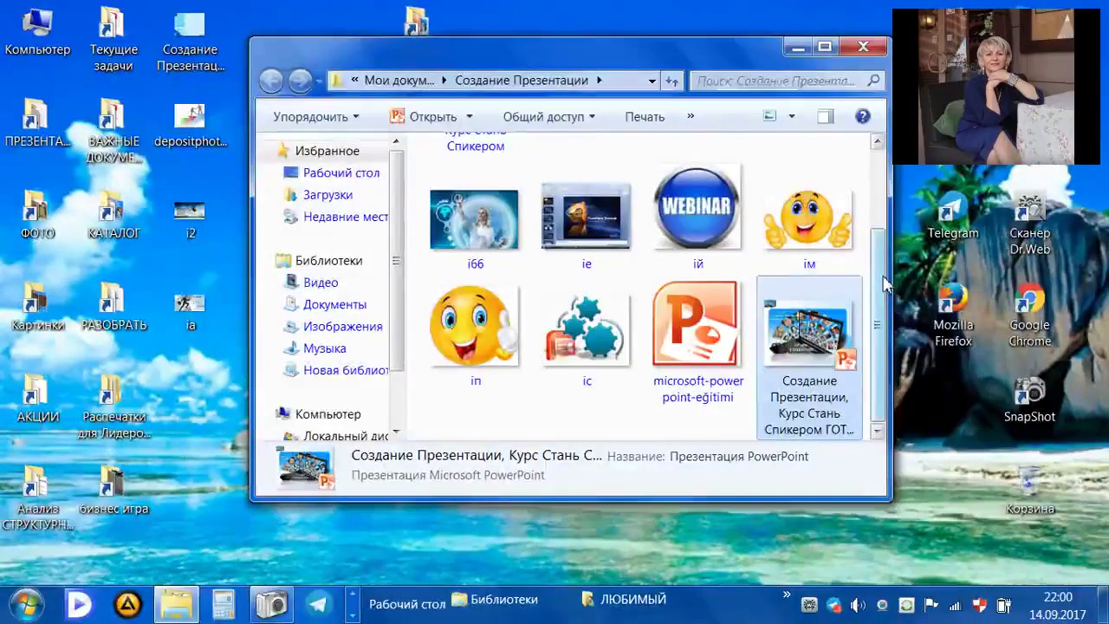
scroll(867, 146, "up", 2)
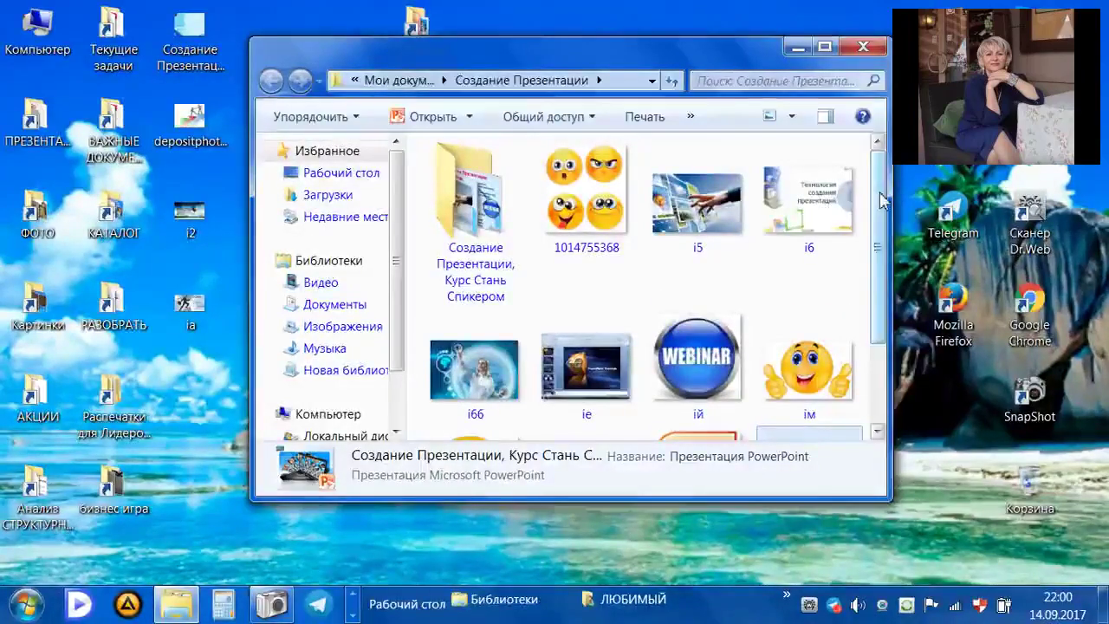
scroll(812, 372, "down", 2)
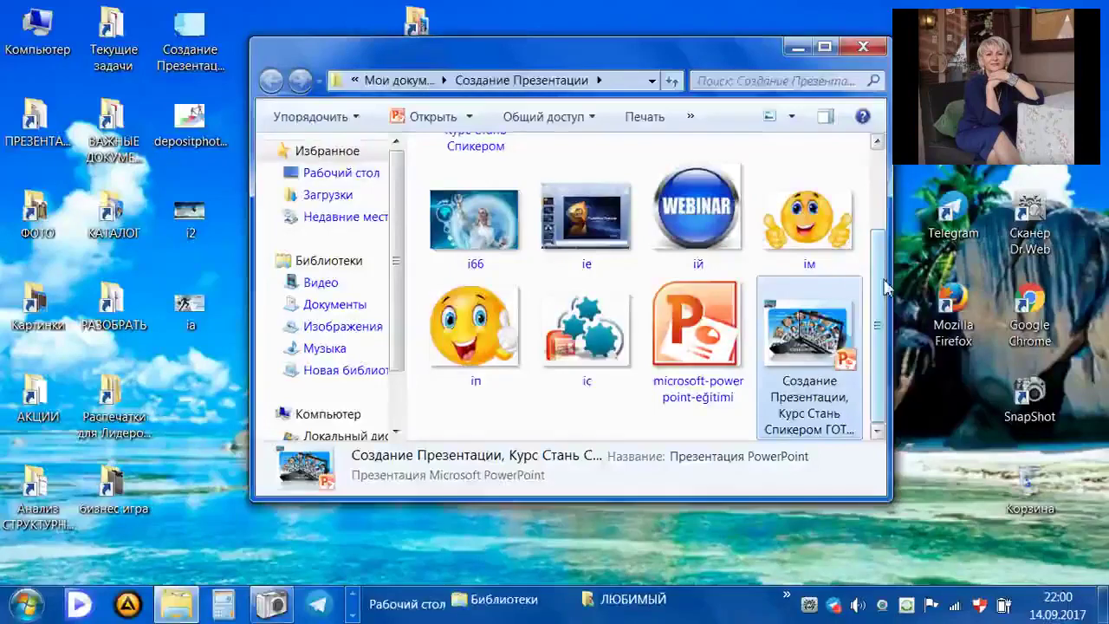
scroll(700, 179, "up", 2)
double_click(504, 198)
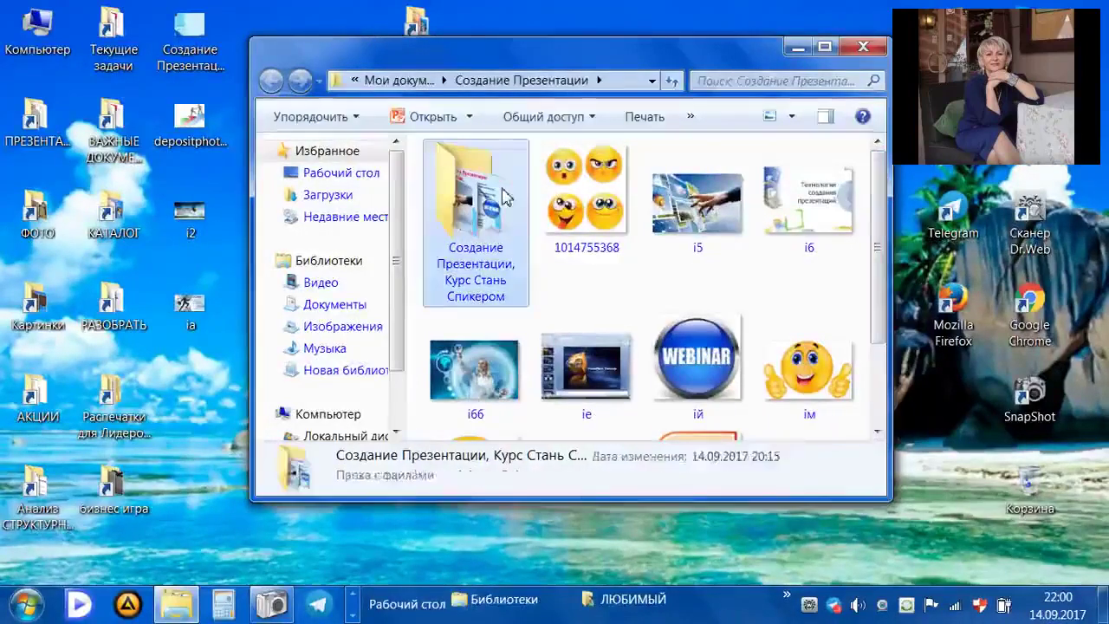
double_click(600, 381)
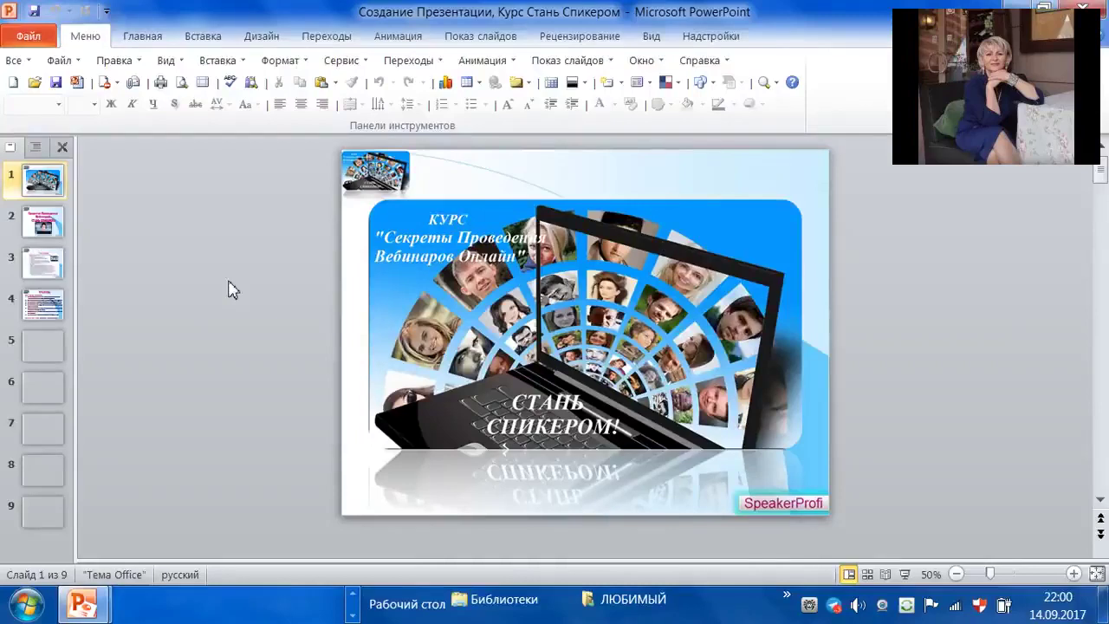
Show slide 4, "ПРАВИЛА", and look through its list of course rules.
left_click(43, 308)
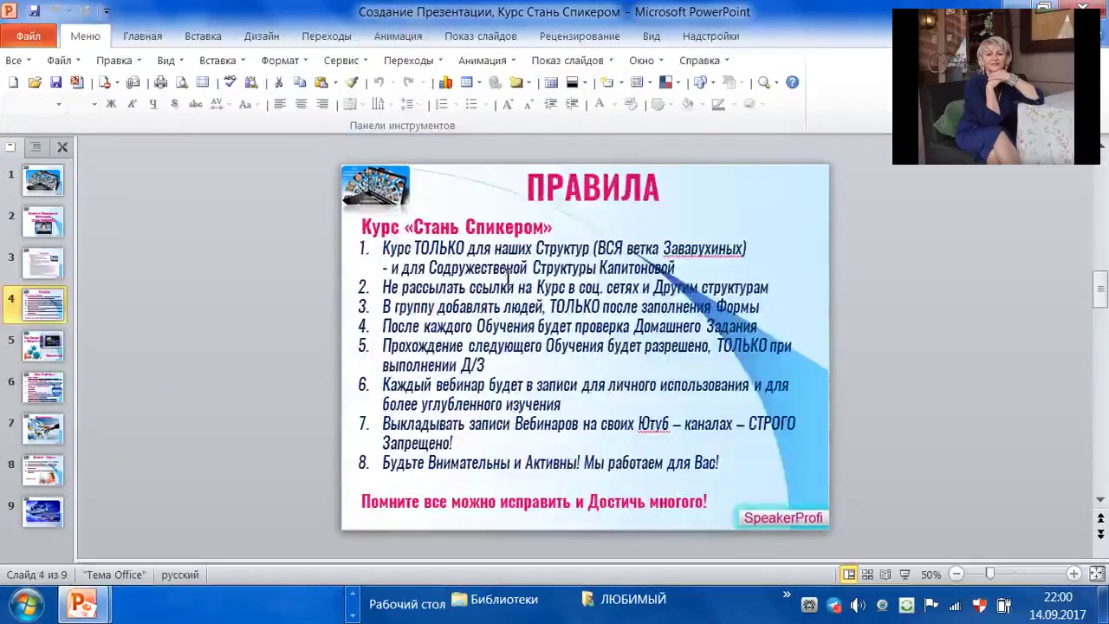
left_click(508, 275)
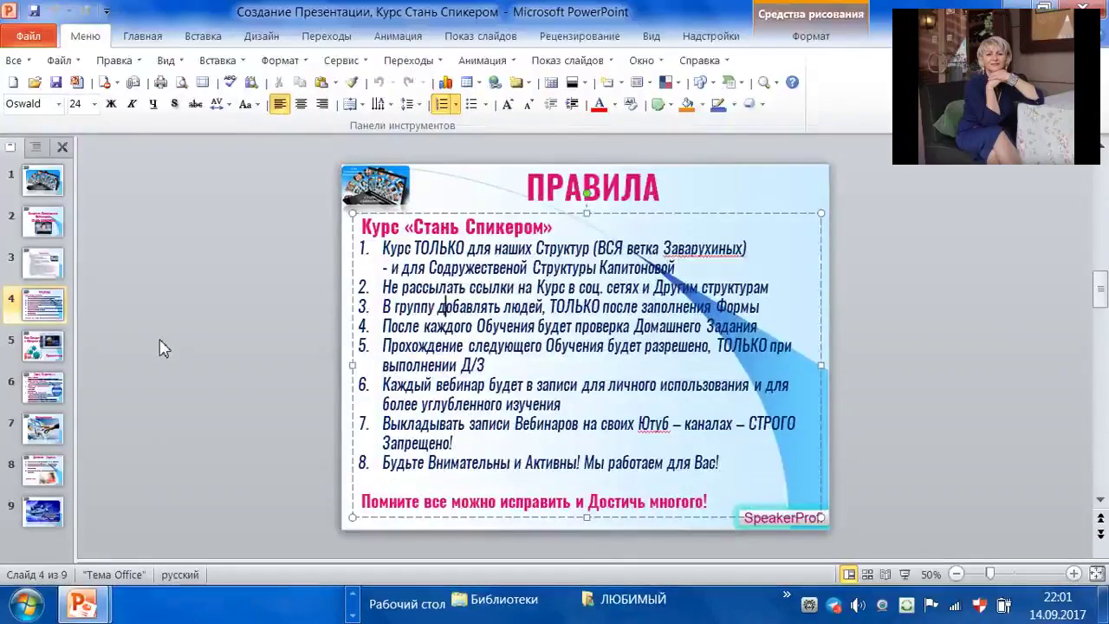
left_click(178, 242)
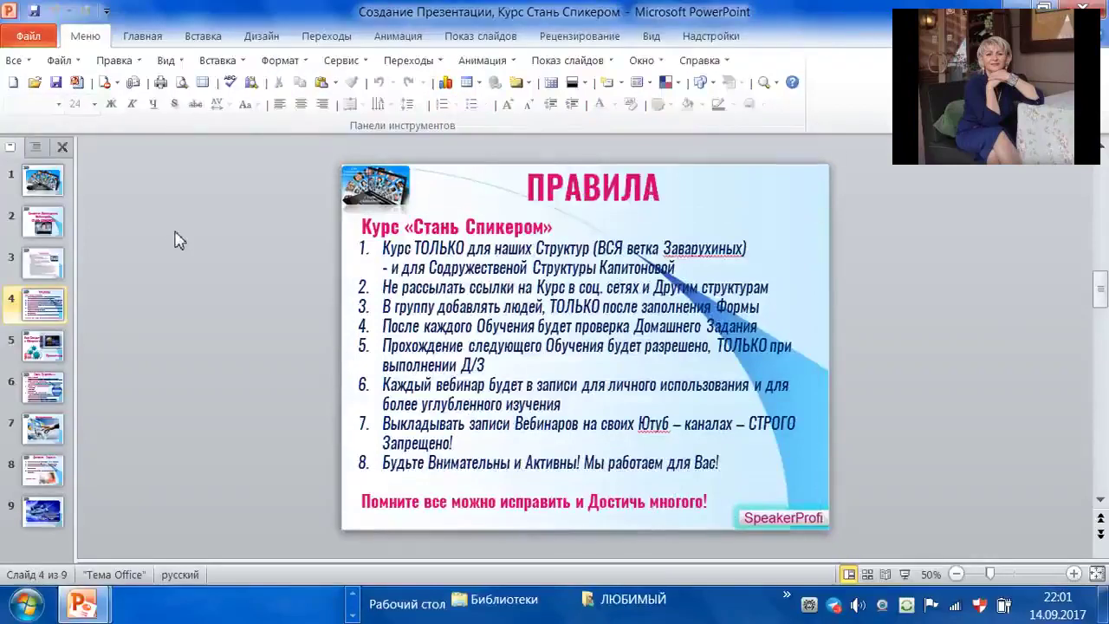
Go back to slide 1 and start saving a copy of the presentation with the desktop as destination.
left_click(44, 186)
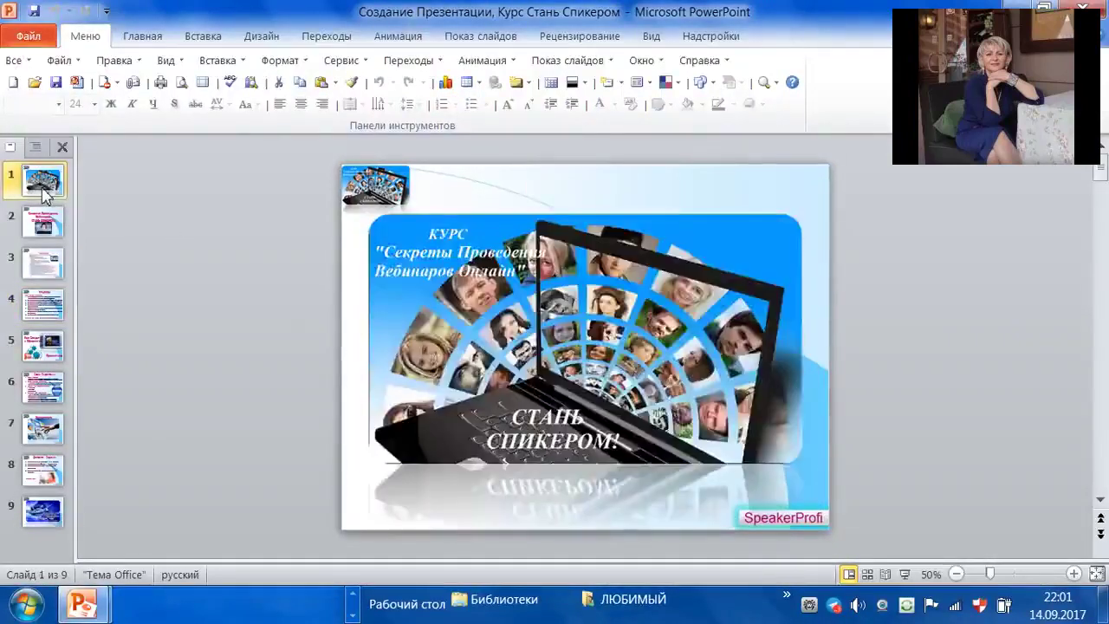
left_click(29, 37)
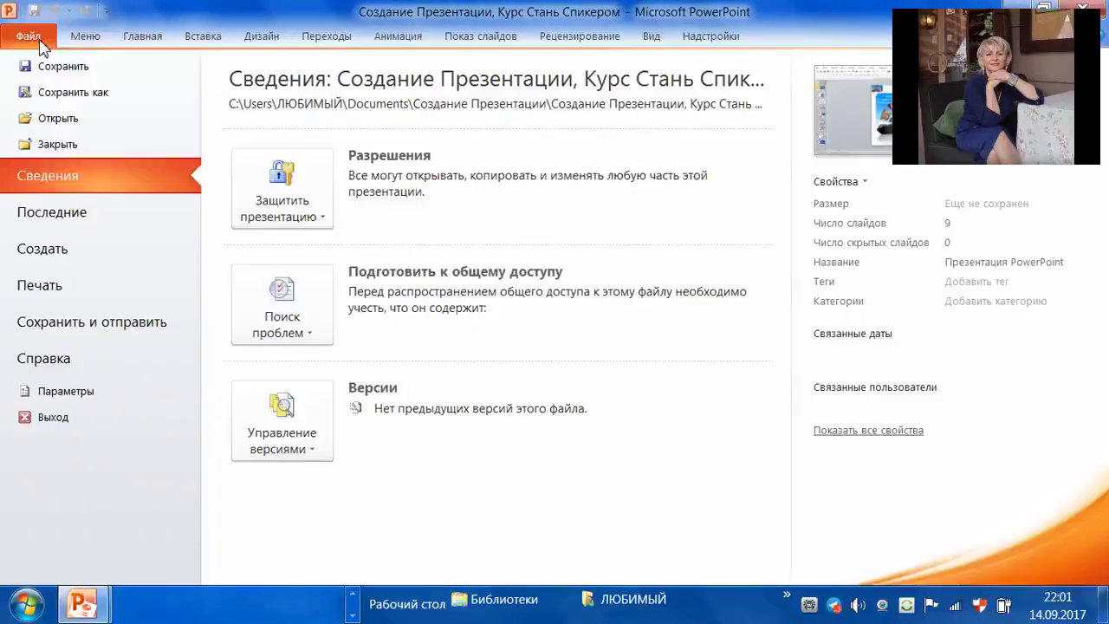
left_click(66, 97)
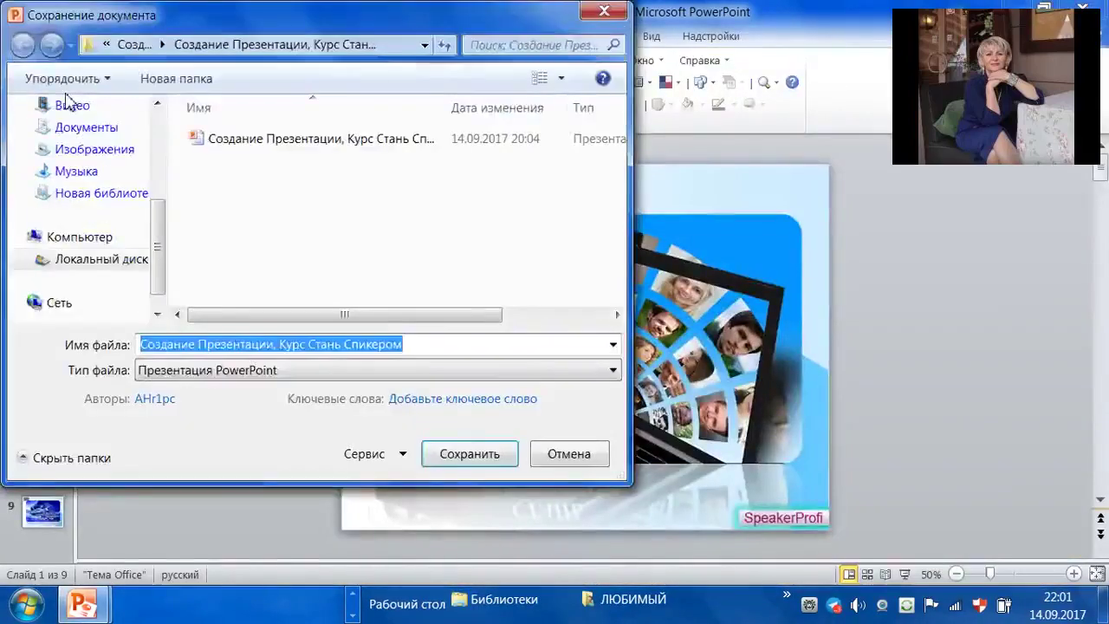
scroll(160, 128, "up", 3)
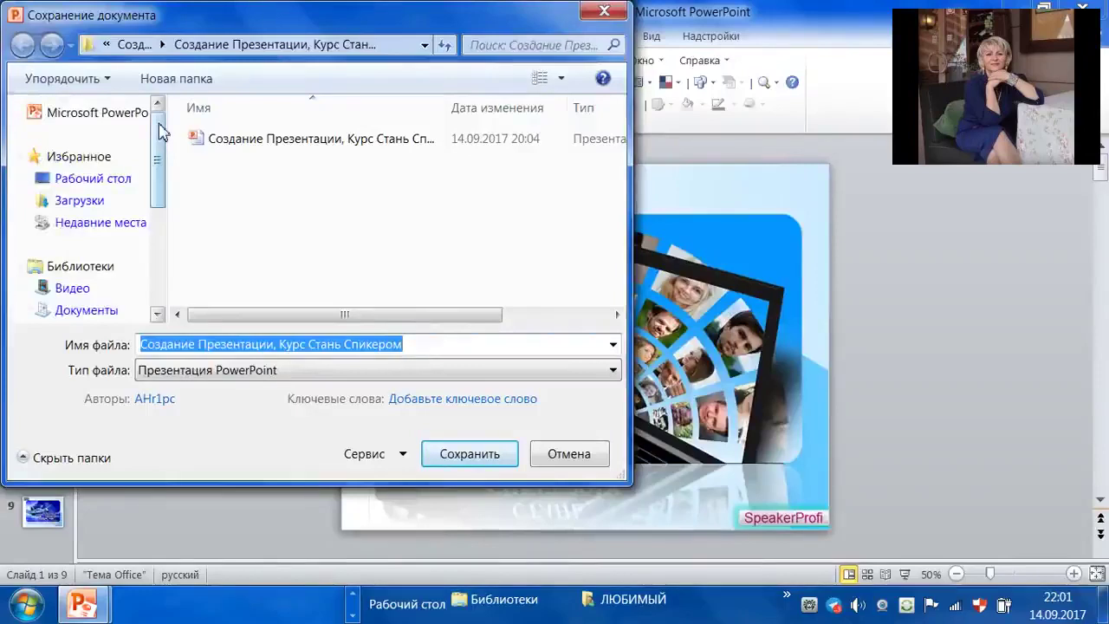
left_click(137, 180)
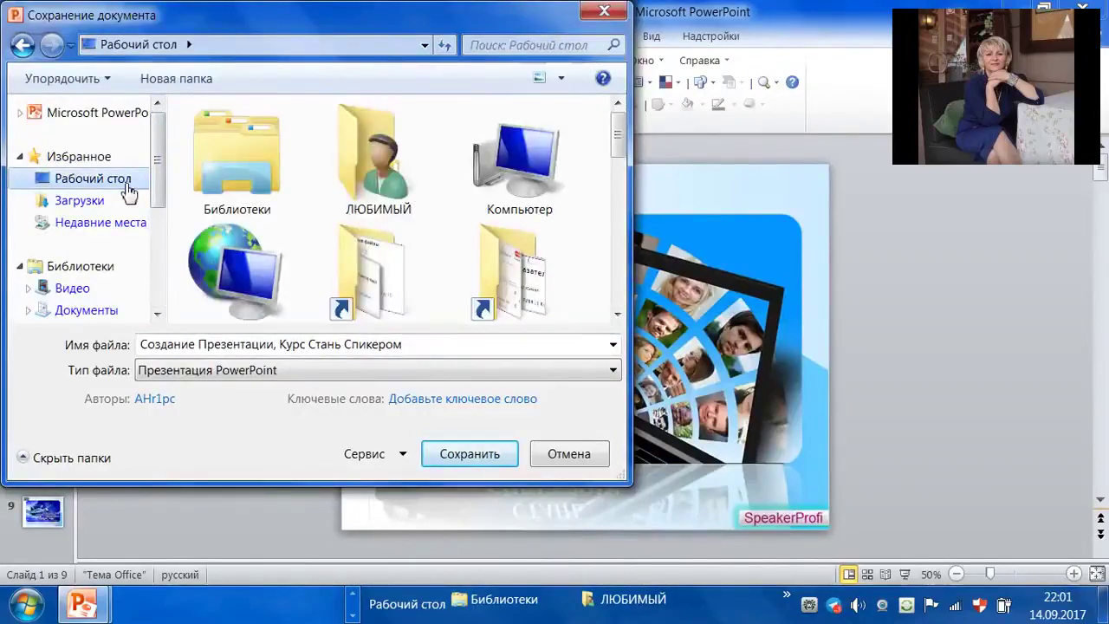
Try to save the copy in JPEG format as "Создание Презентации, Курс Стань Спикером ГОТОВОЕ", declining to replace the existing file.
left_click(420, 344)
left_click(417, 344)
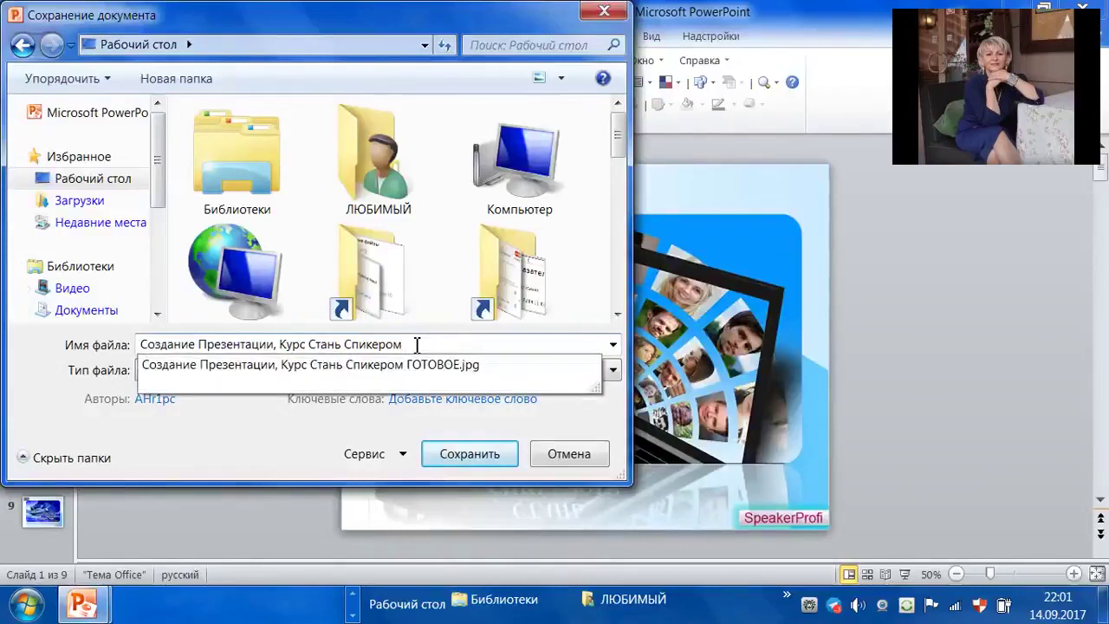
type("ГОТОВОЕ")
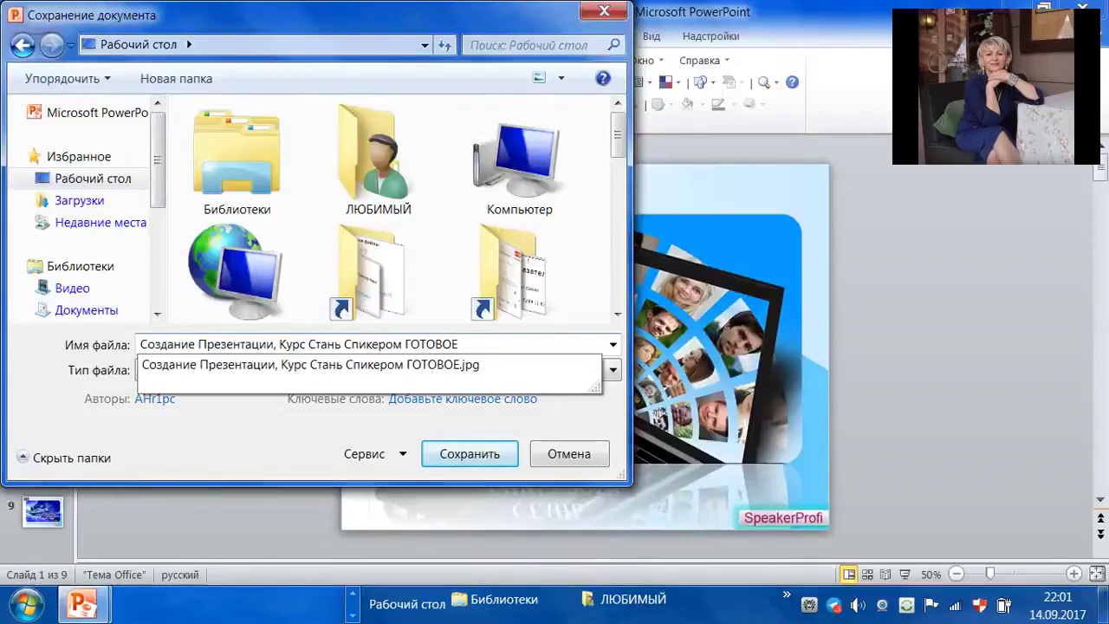
left_click(310, 430)
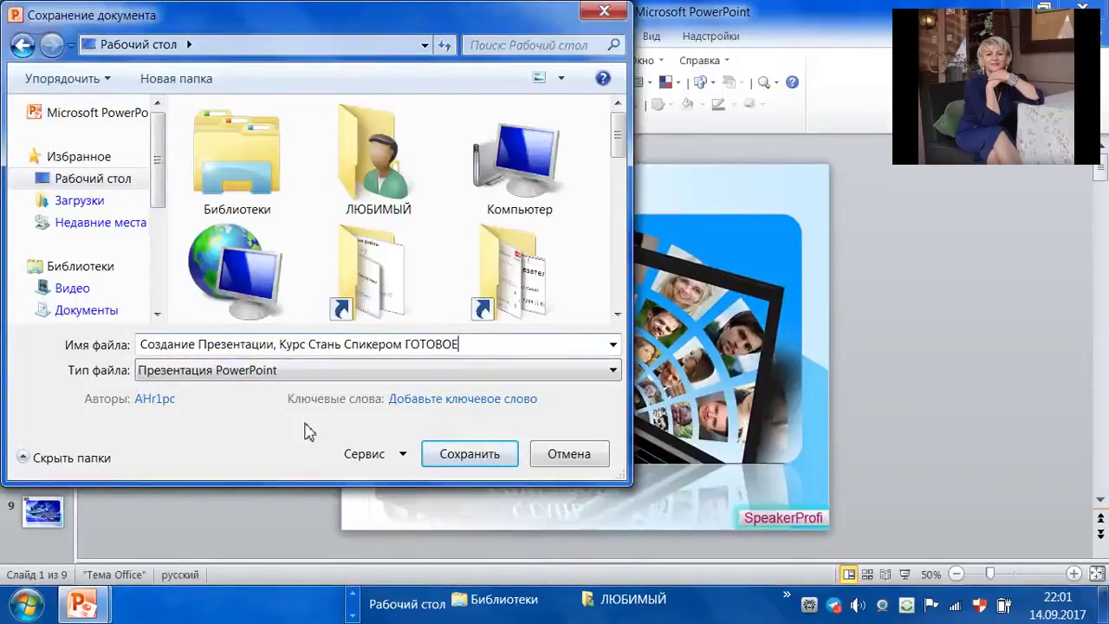
left_click(399, 370)
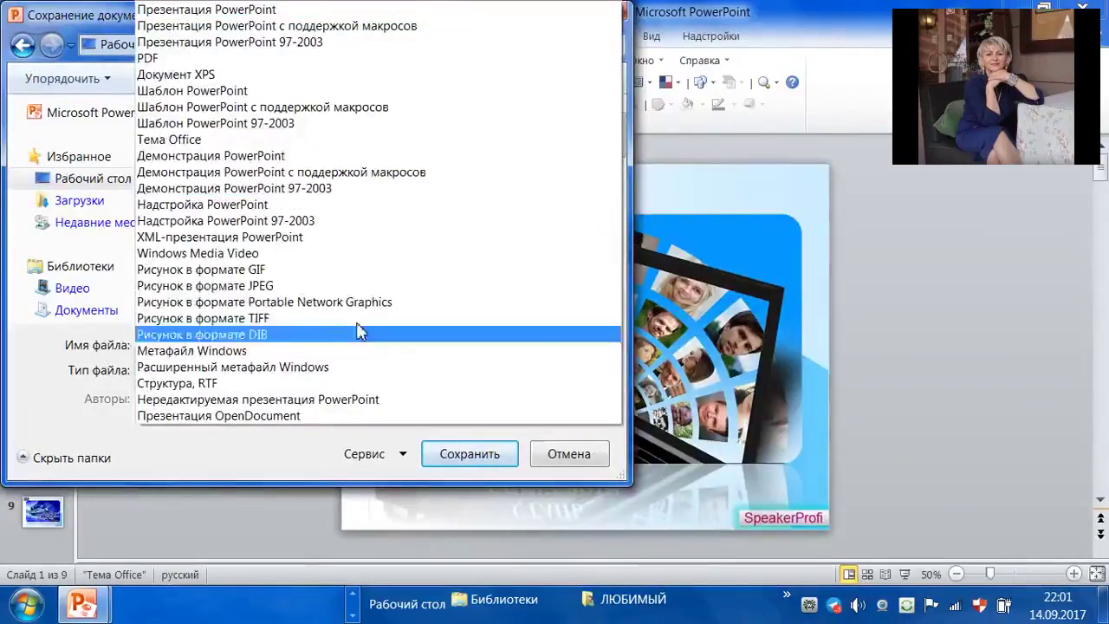
left_click(338, 286)
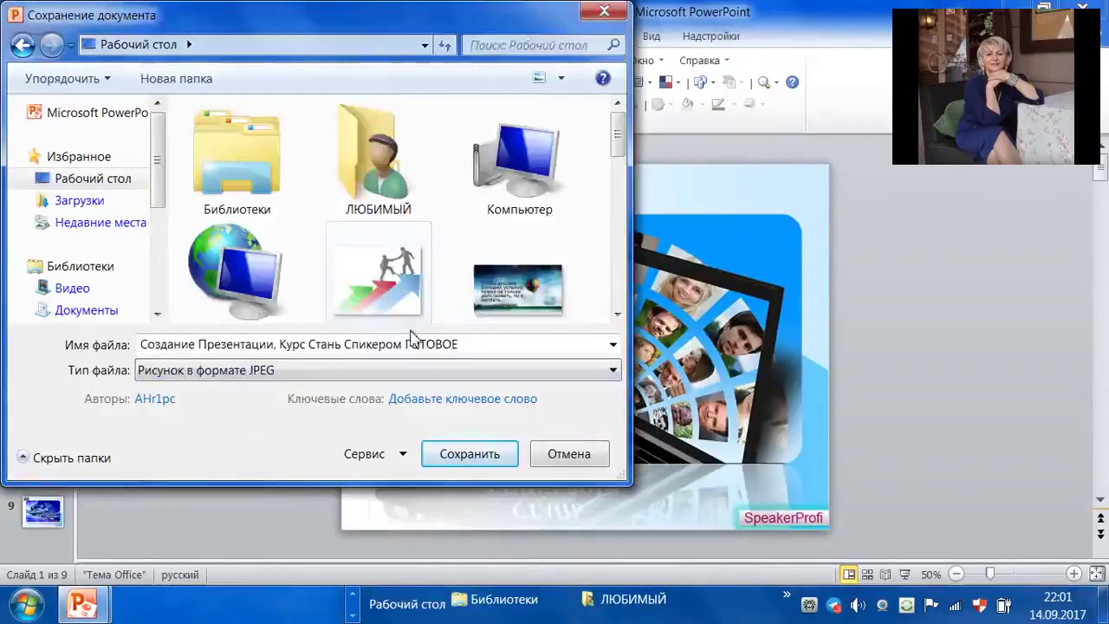
left_click(475, 459)
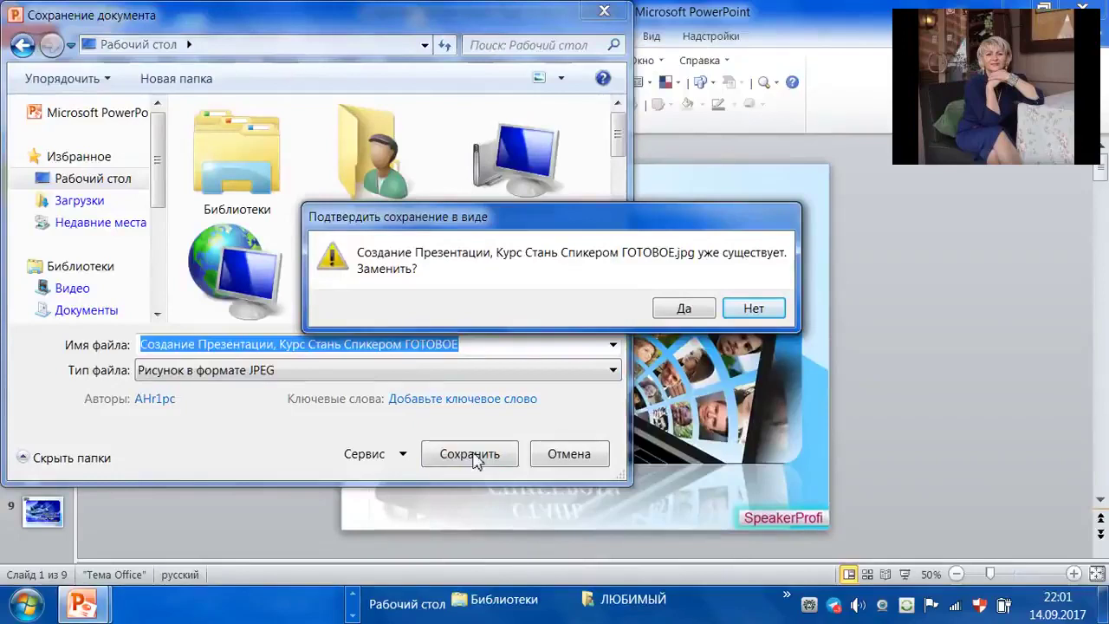
left_click(766, 312)
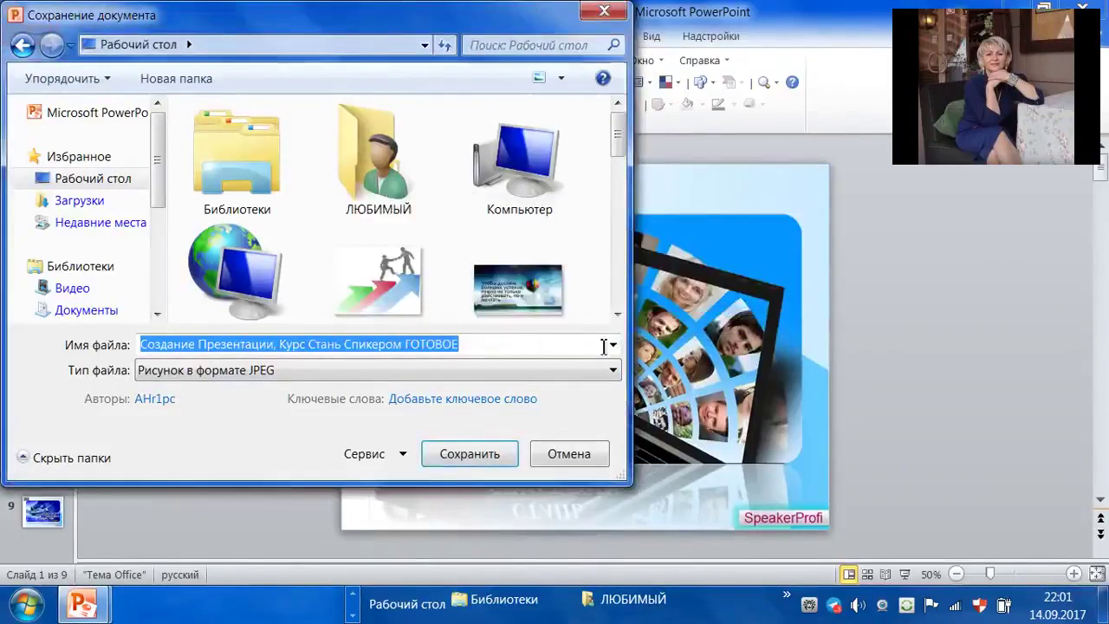
Change the file name ending to "3" and export all slides as JPEG pictures to the desktop.
left_click(517, 344)
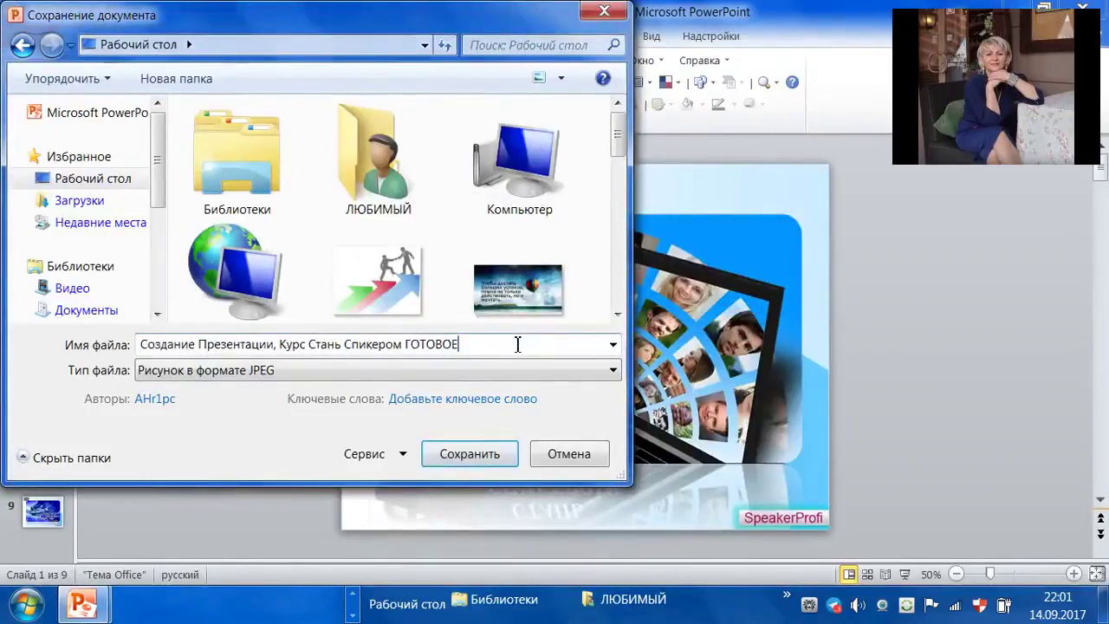
key("BackSpace")
key("BackSpace")
key("BackSpace")
key("BackSpace")
key("BackSpace")
key("BackSpace")
key("BackSpace")
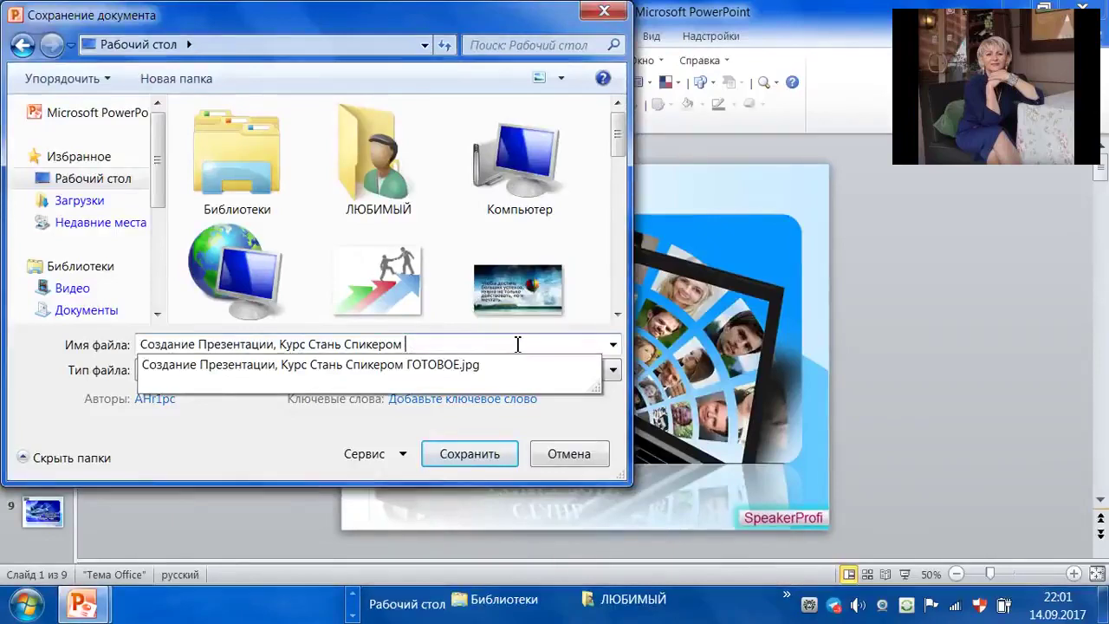
type("3")
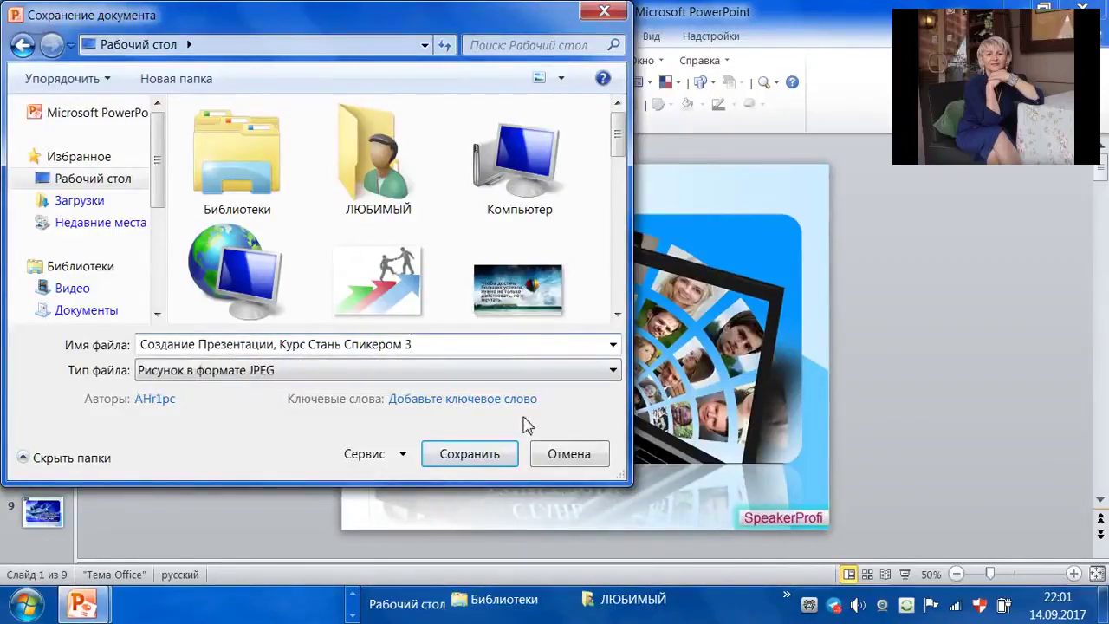
left_click(498, 455)
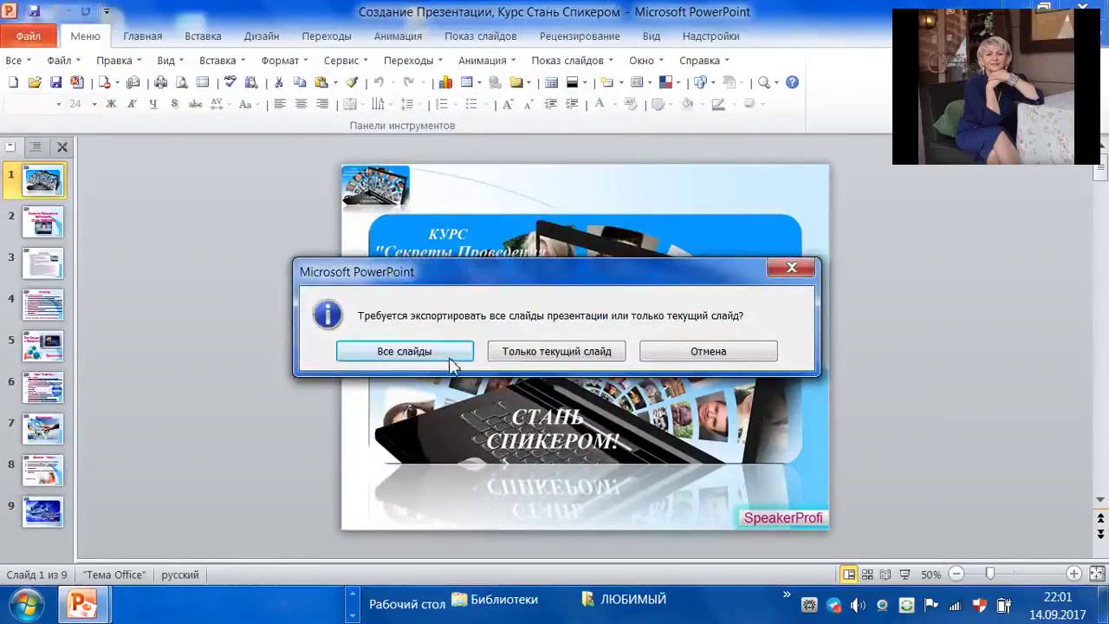
left_click(450, 360)
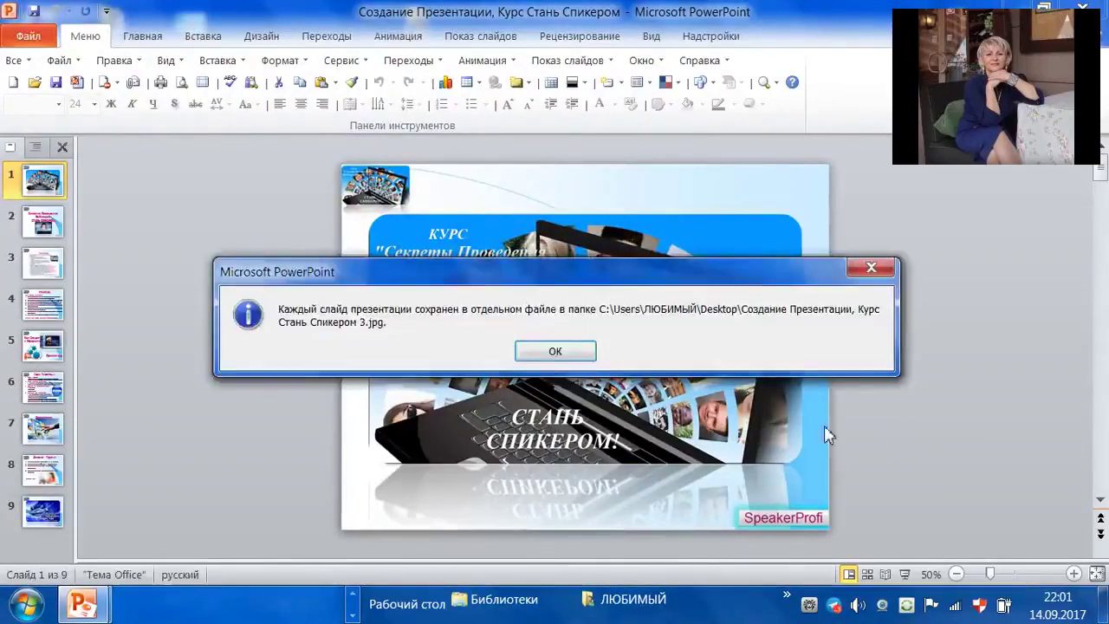
left_click(563, 353)
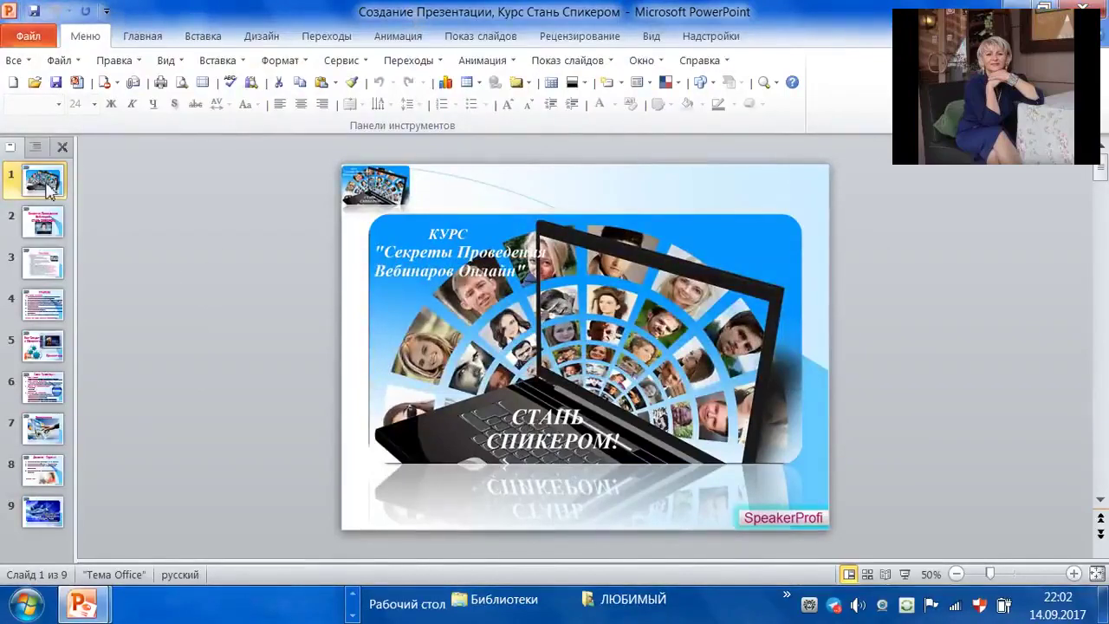
Add a blank slide ("Пустой слайд") directly after slide 1.
left_click(143, 38)
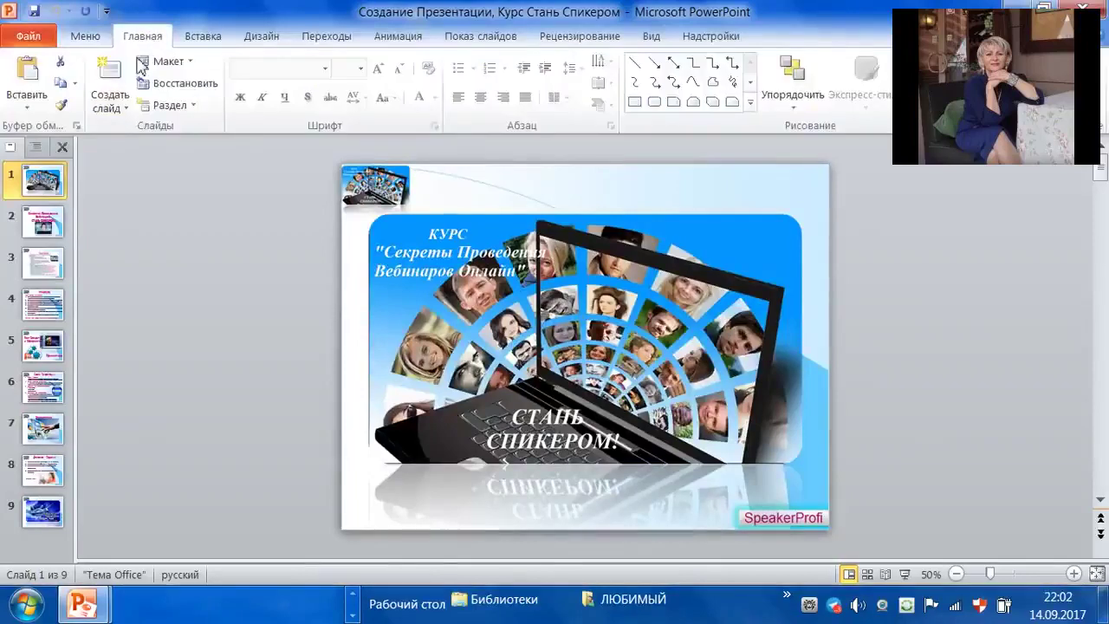
left_click(118, 108)
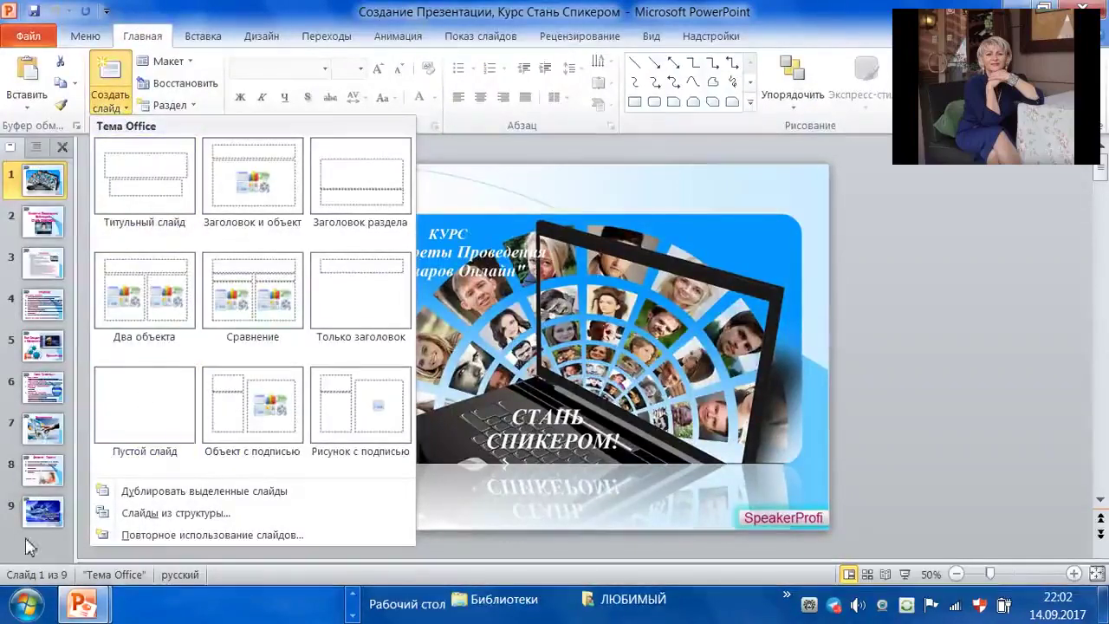
left_click(153, 413)
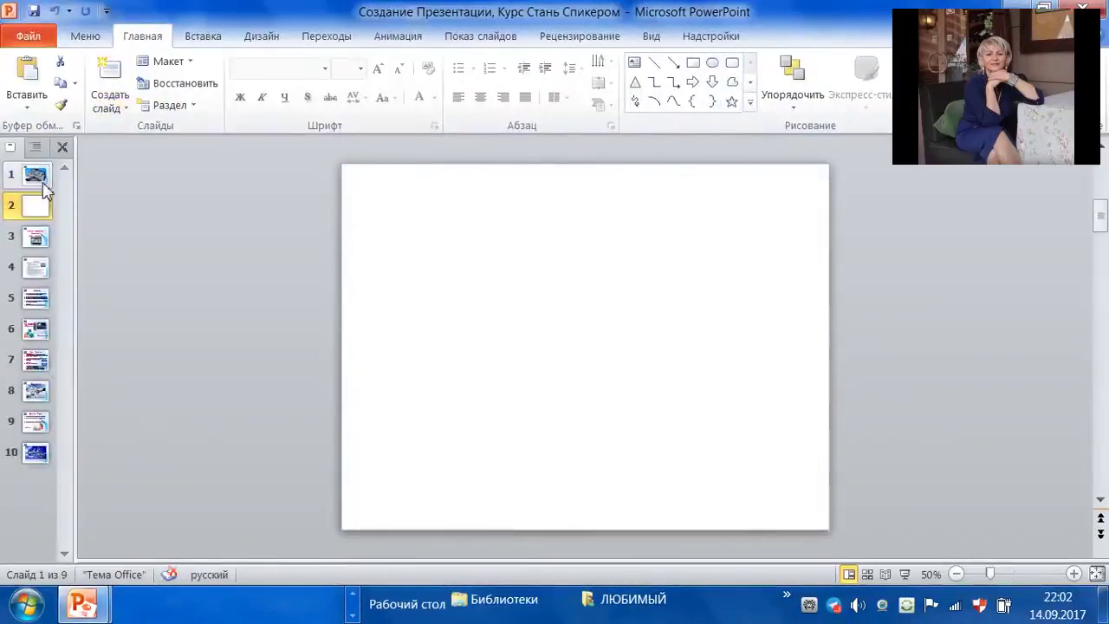
Add two more blank slides ("Пустой слайд") after slide 1.
left_click(38, 178)
left_click(126, 110)
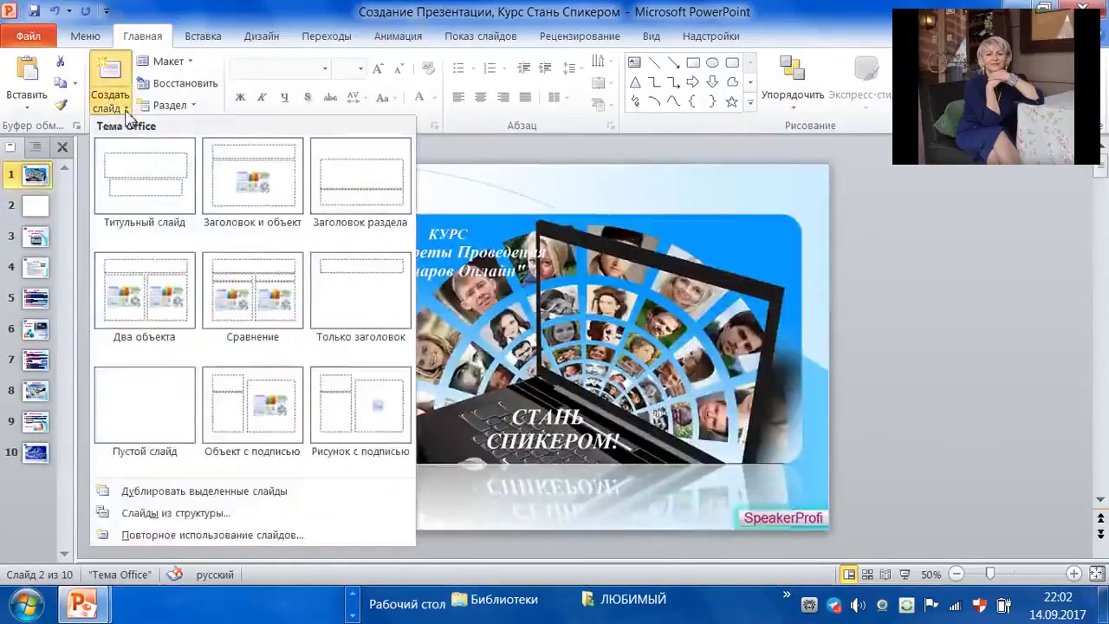
left_click(169, 424)
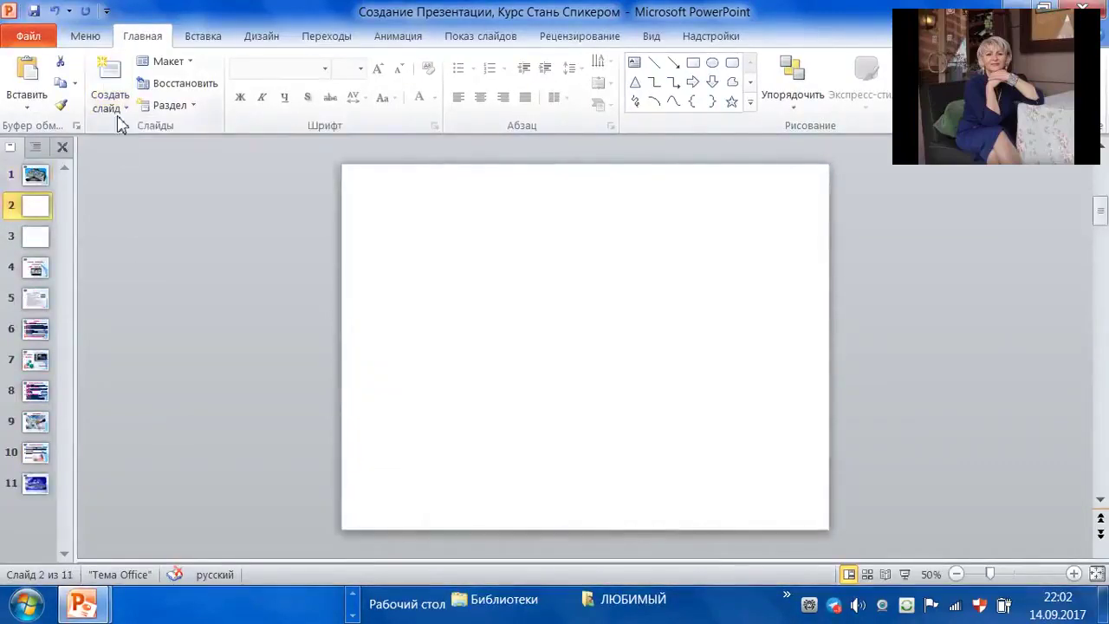
left_click(120, 110)
left_click(134, 405)
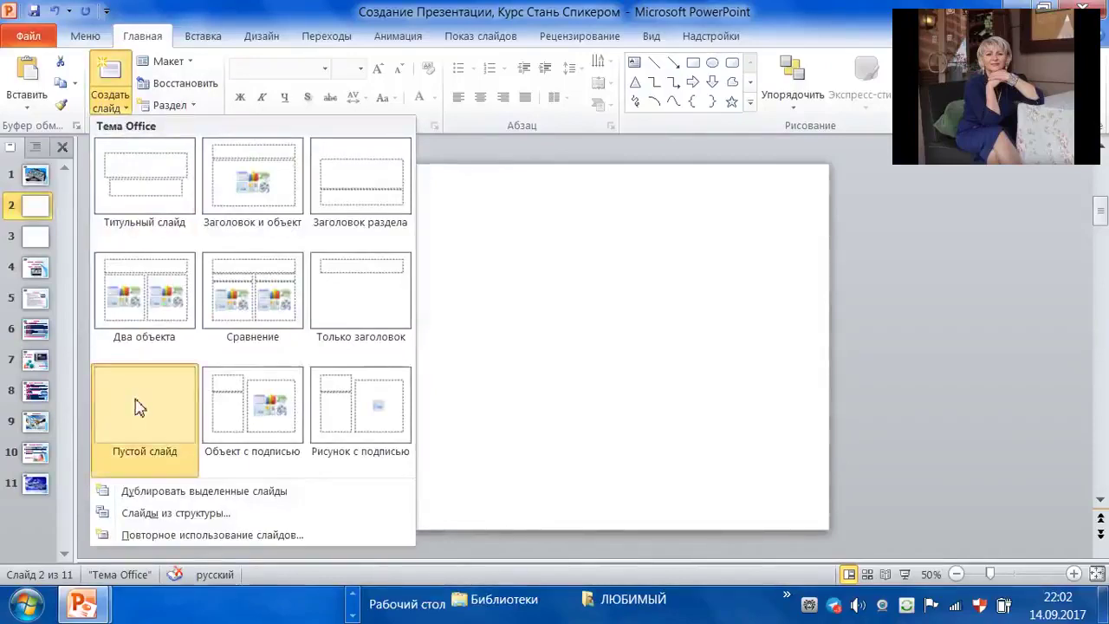
Insert the picture "Слайд1" from the desktop folder "Создание Презентации, Курс Стань Спикером 3" onto the blank slide 2.
left_click(37, 210)
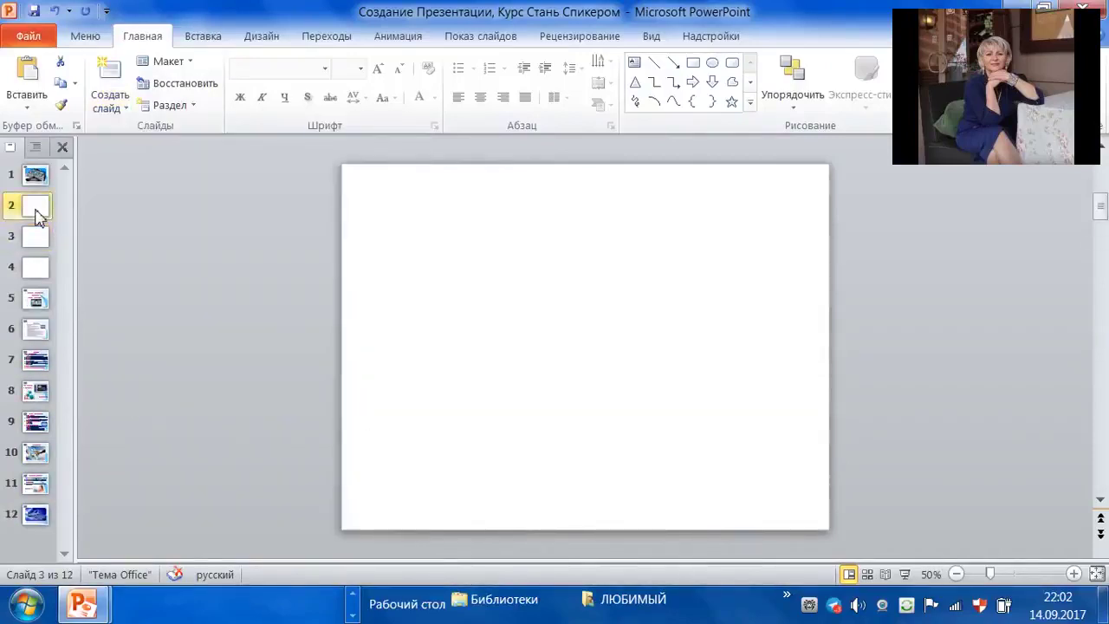
left_click(208, 39)
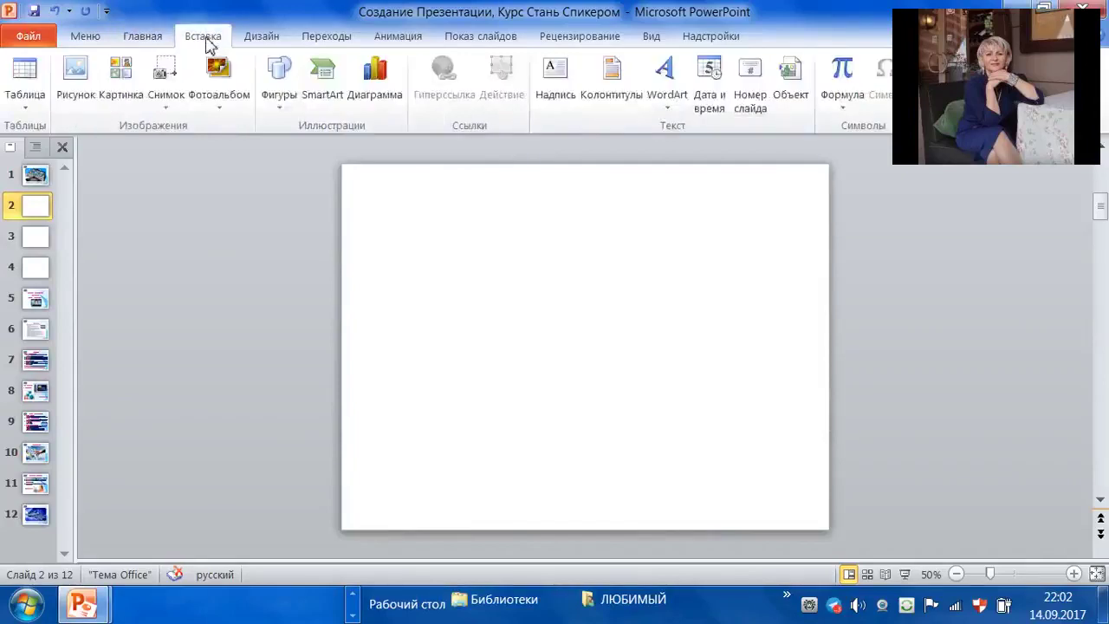
left_click(85, 80)
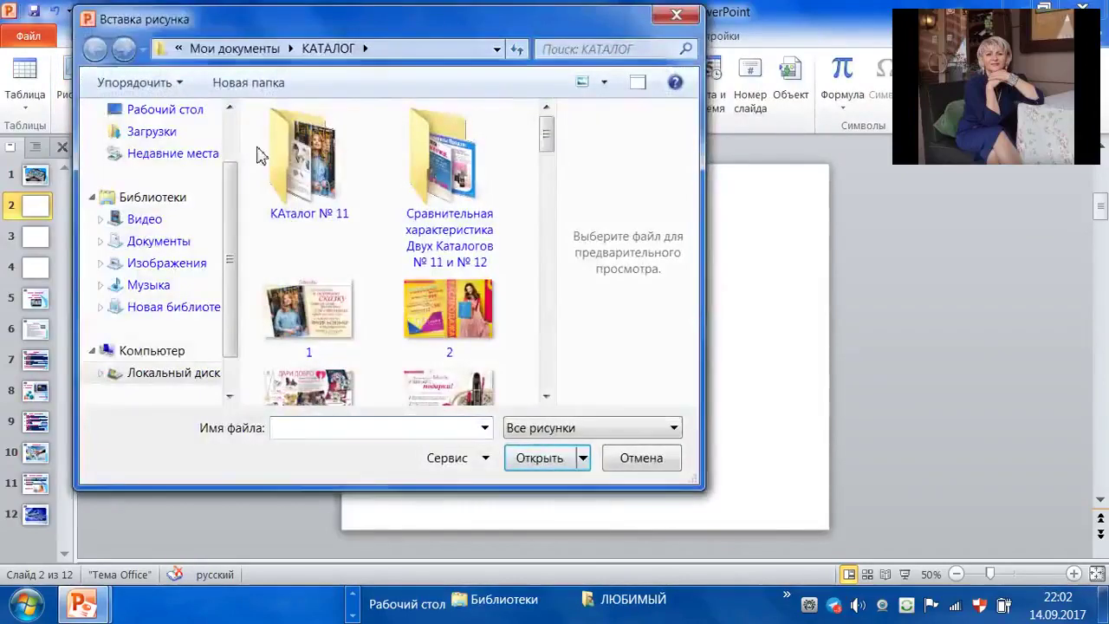
scroll(227, 136, "up", 2)
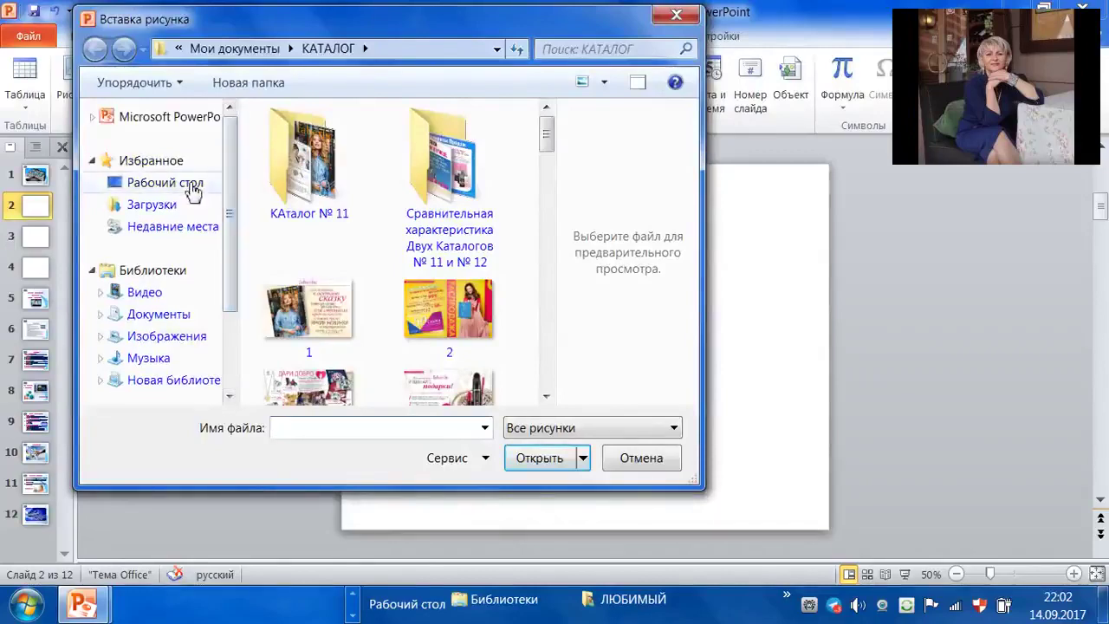
left_click(192, 190)
scroll(550, 186, "down", 2)
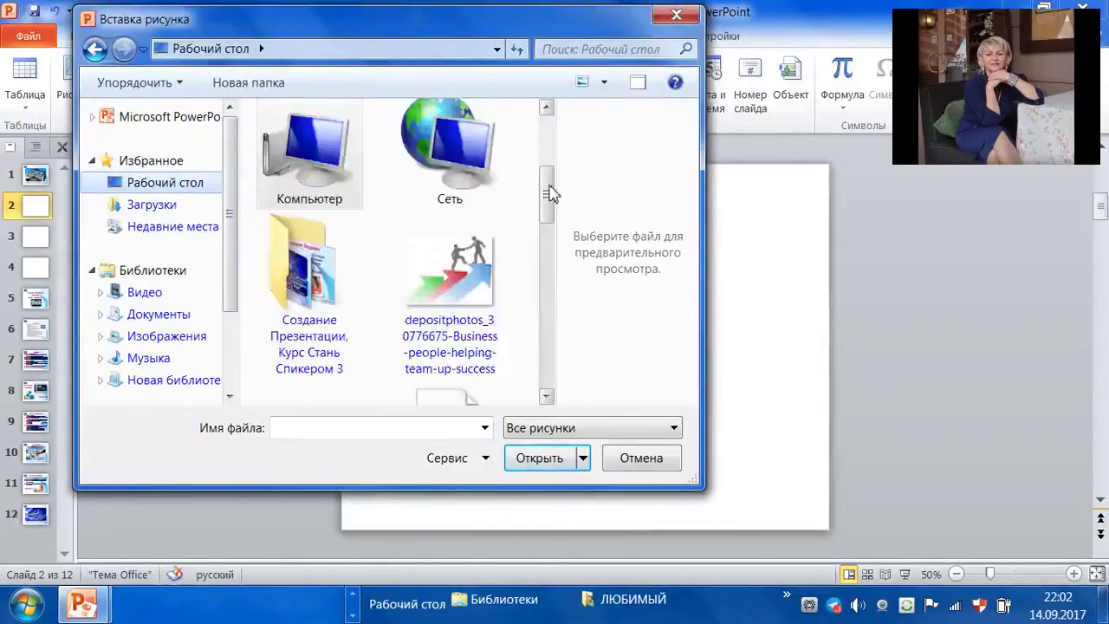
scroll(551, 195, "down", 2)
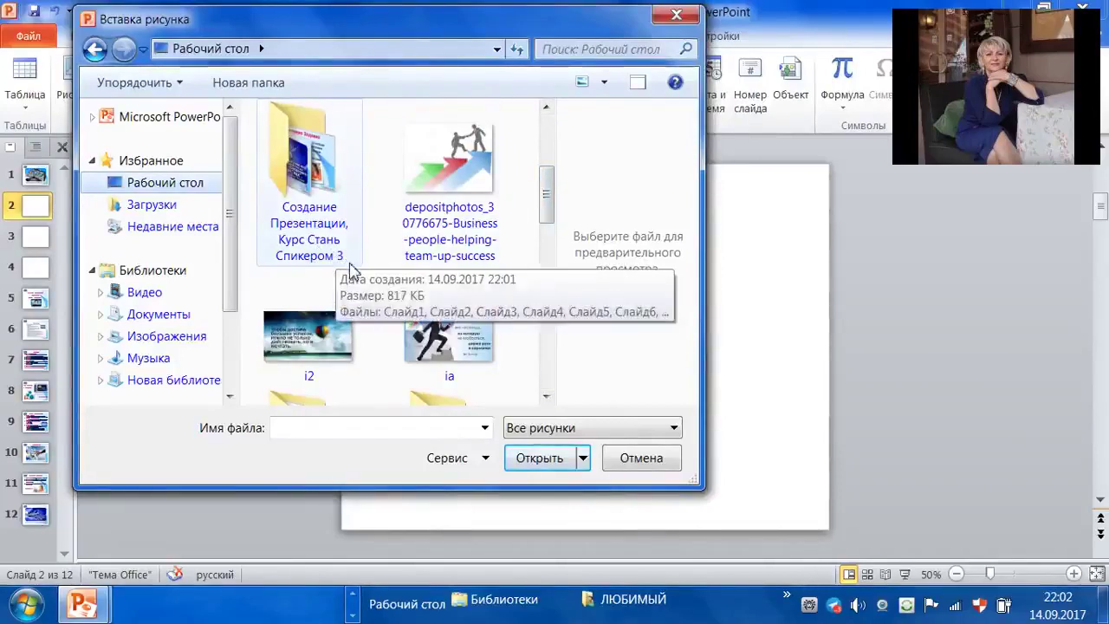
double_click(314, 208)
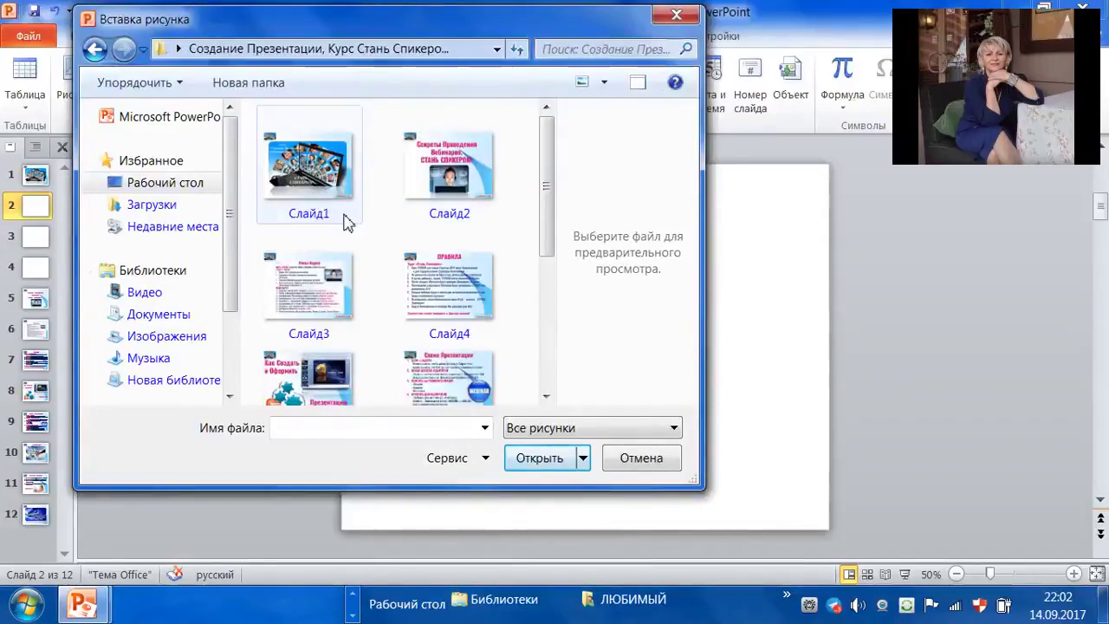
left_click(299, 151)
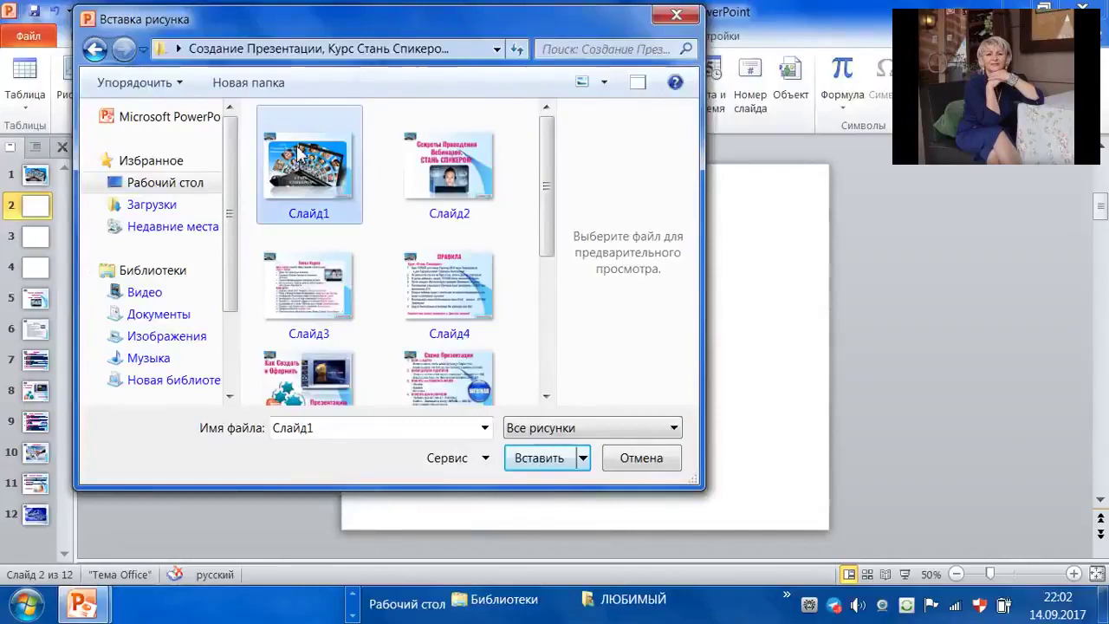
left_click(541, 458)
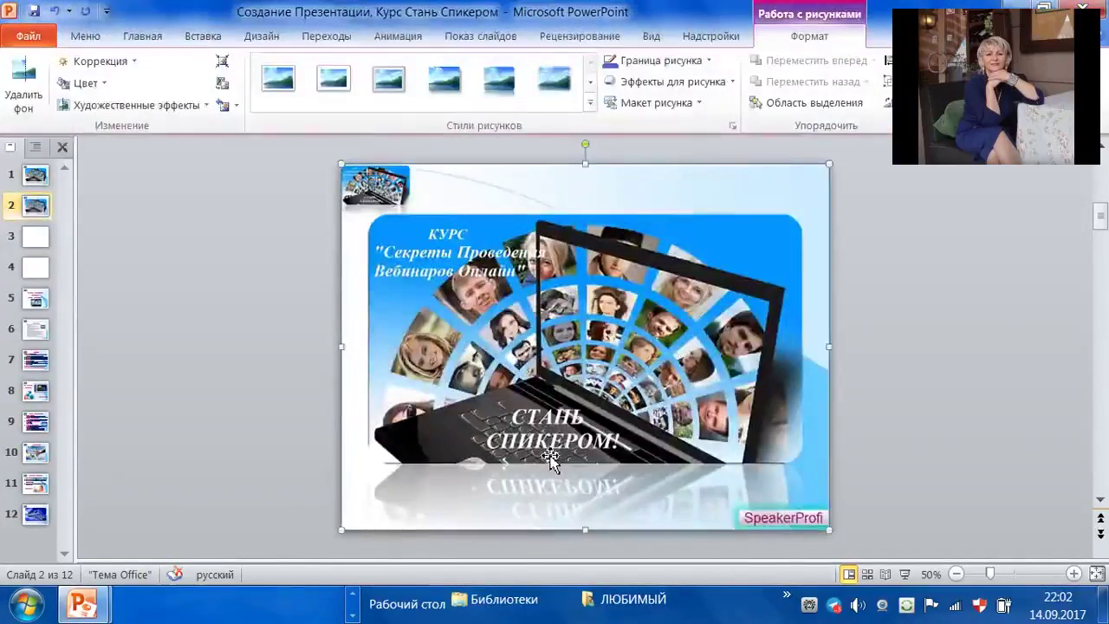
Cut the original slide 1 so that its inserted picture version takes its place.
left_click(42, 183)
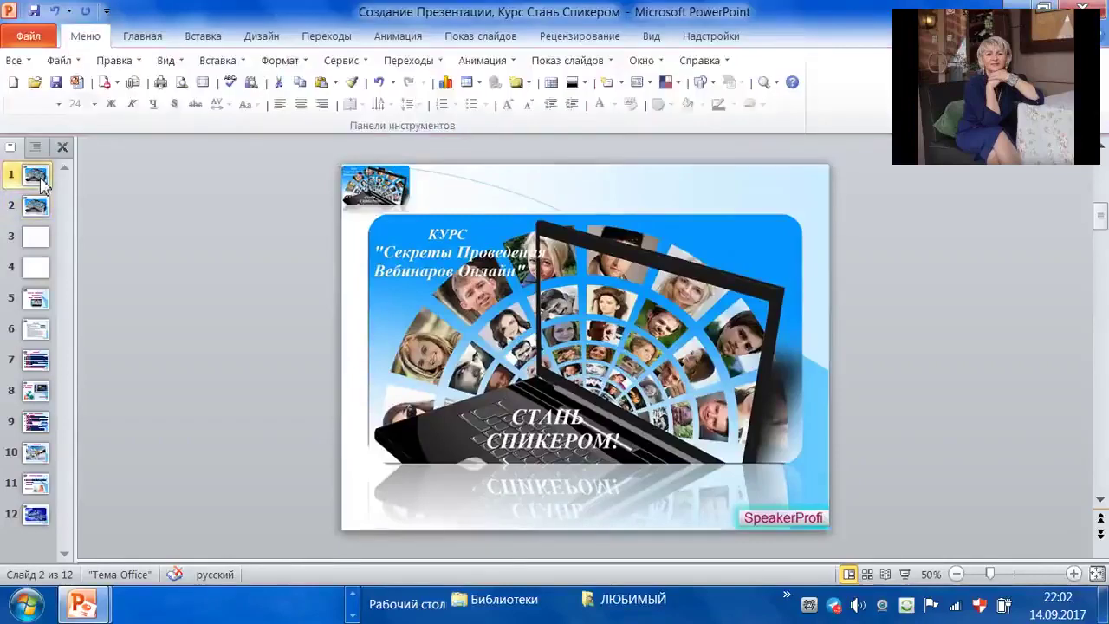
left_click(147, 37)
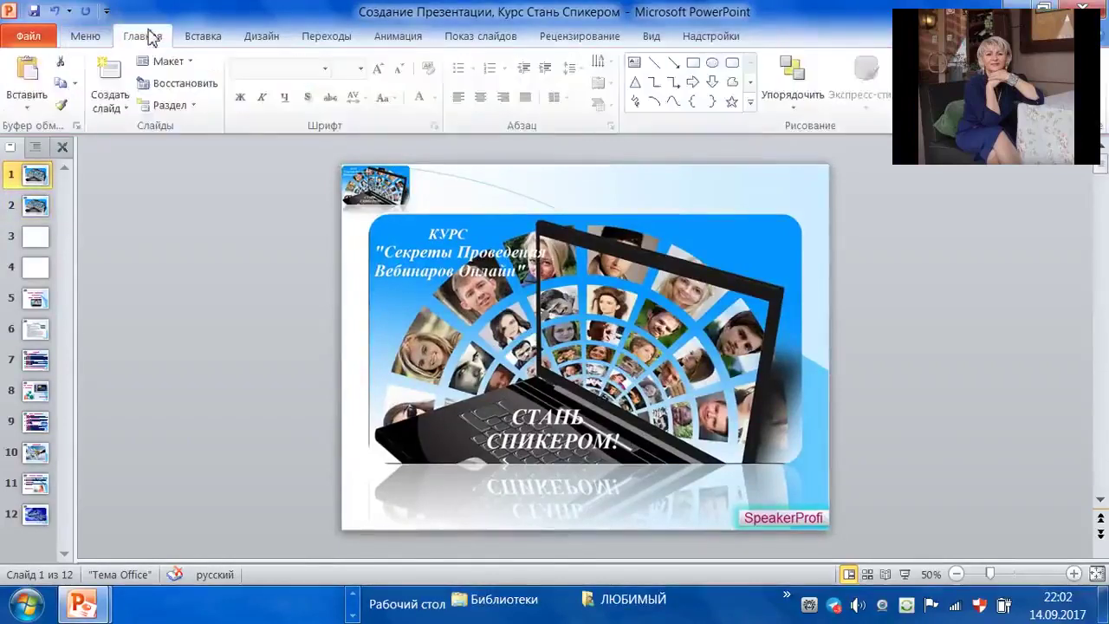
left_click(62, 67)
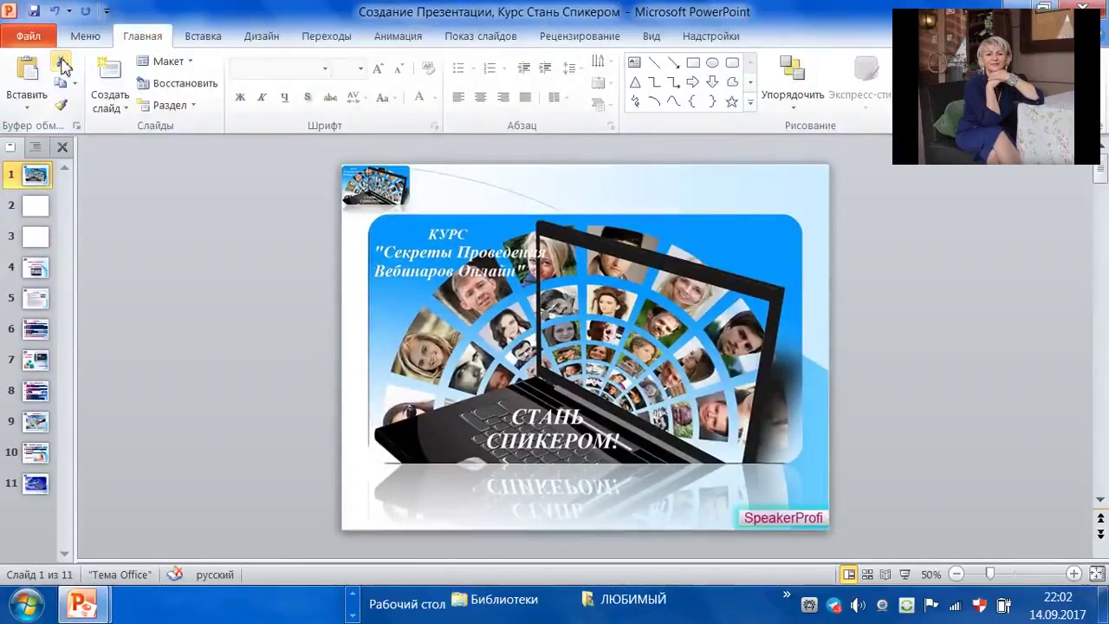
Insert the exported picture "Слайд2" onto the blank slide 2.
left_click(37, 213)
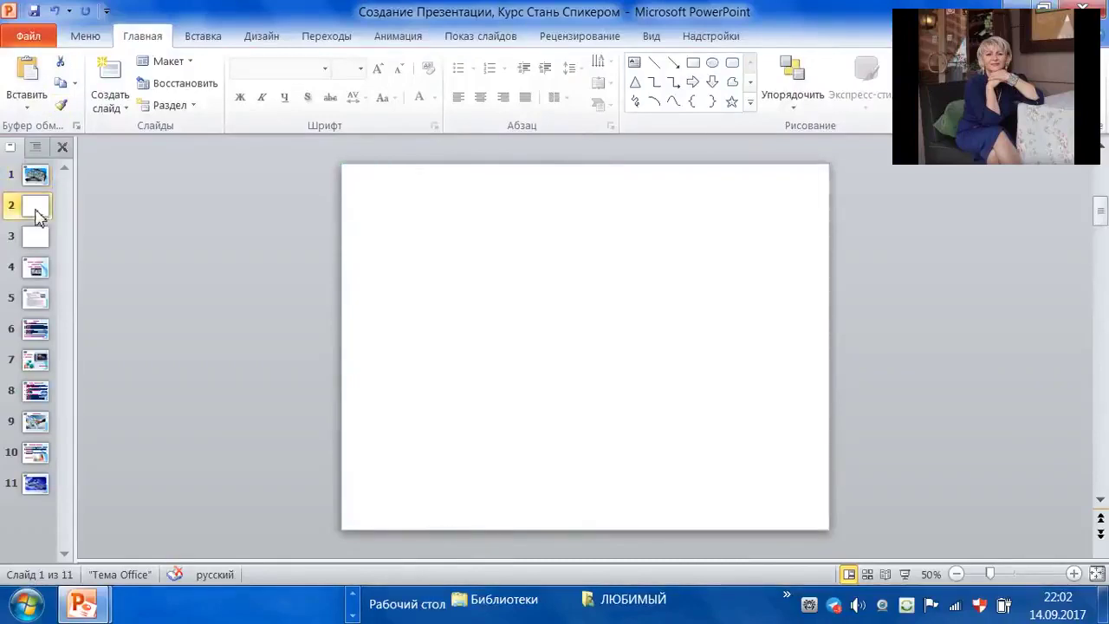
left_click(204, 39)
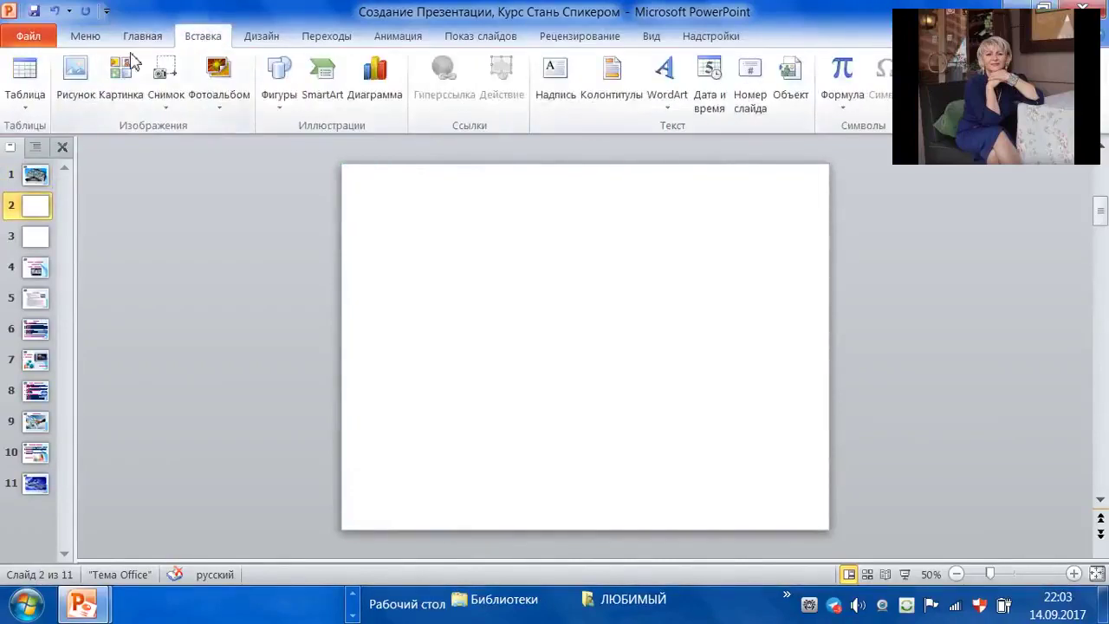
left_click(76, 78)
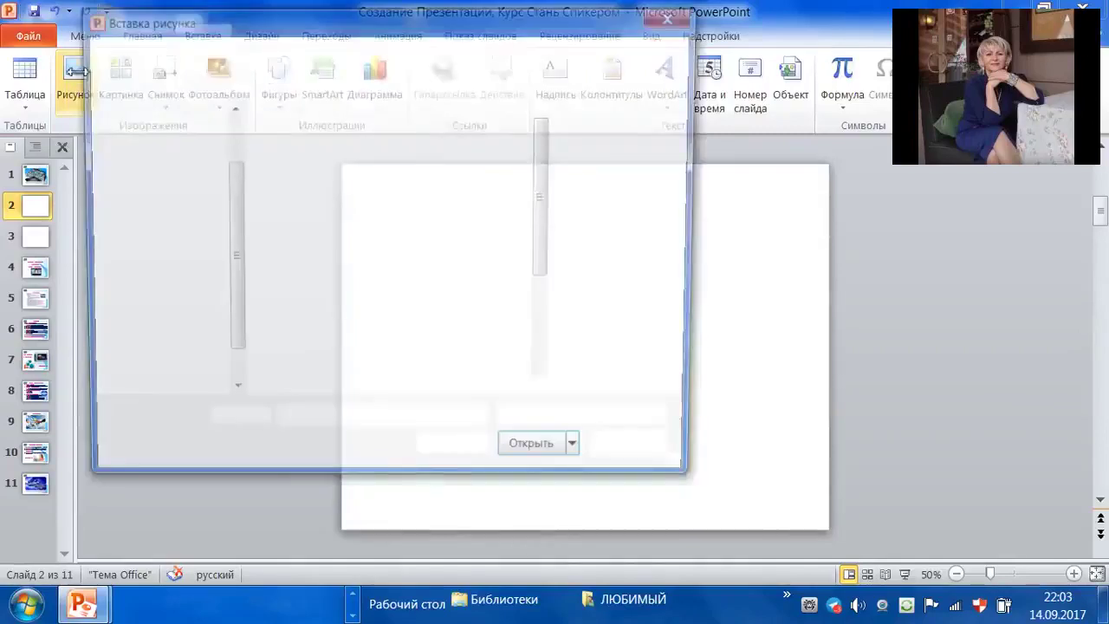
left_click(492, 156)
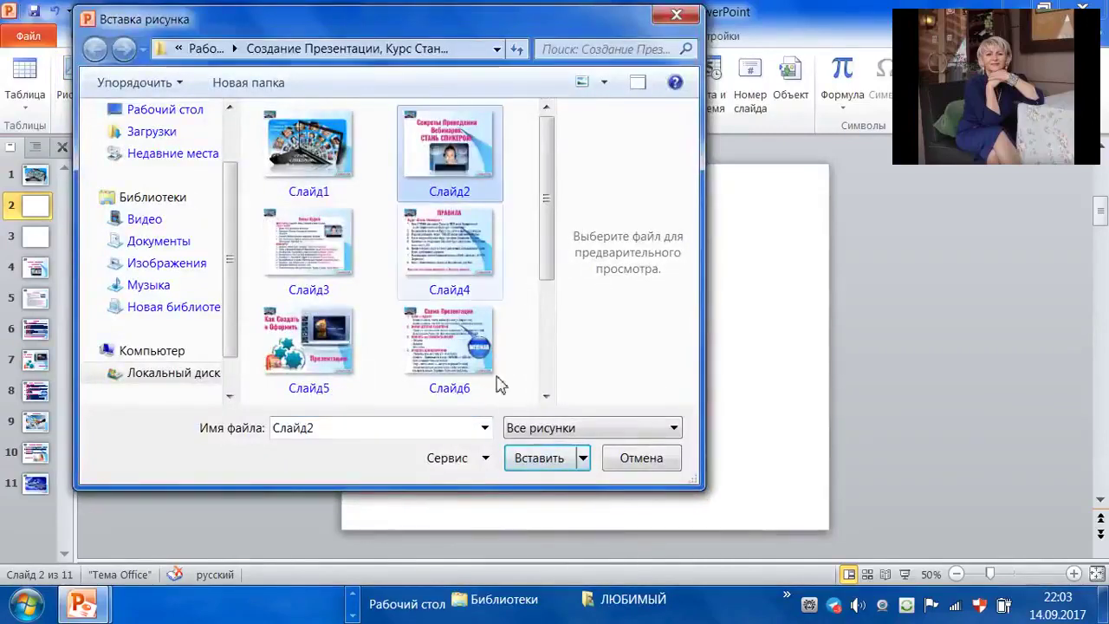
left_click(539, 459)
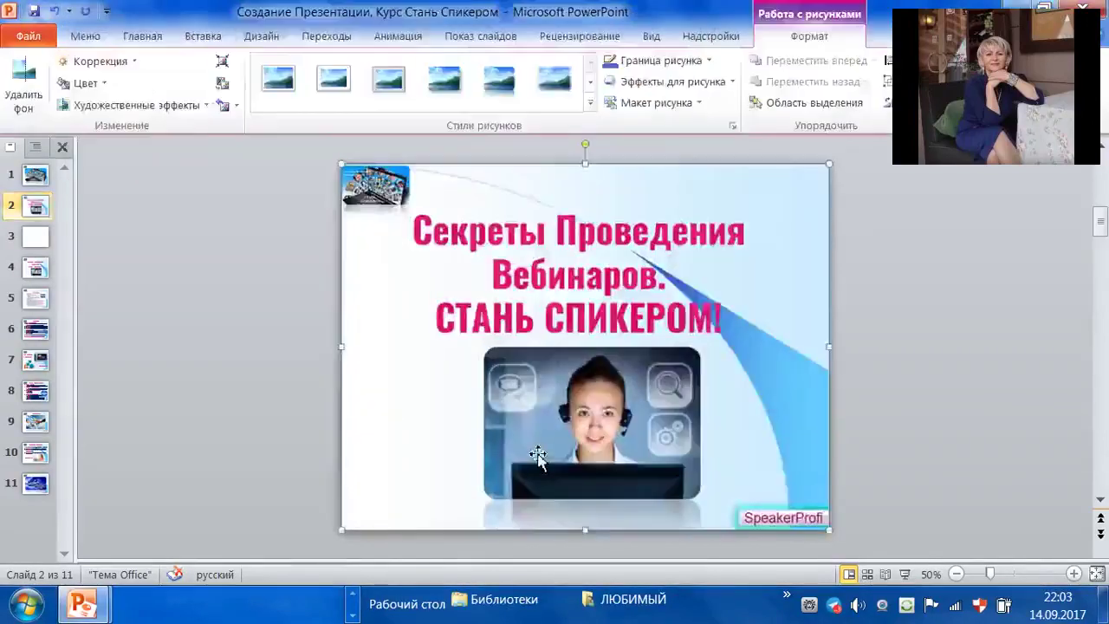
Start inserting a picture onto the blank slide 3.
left_click(37, 236)
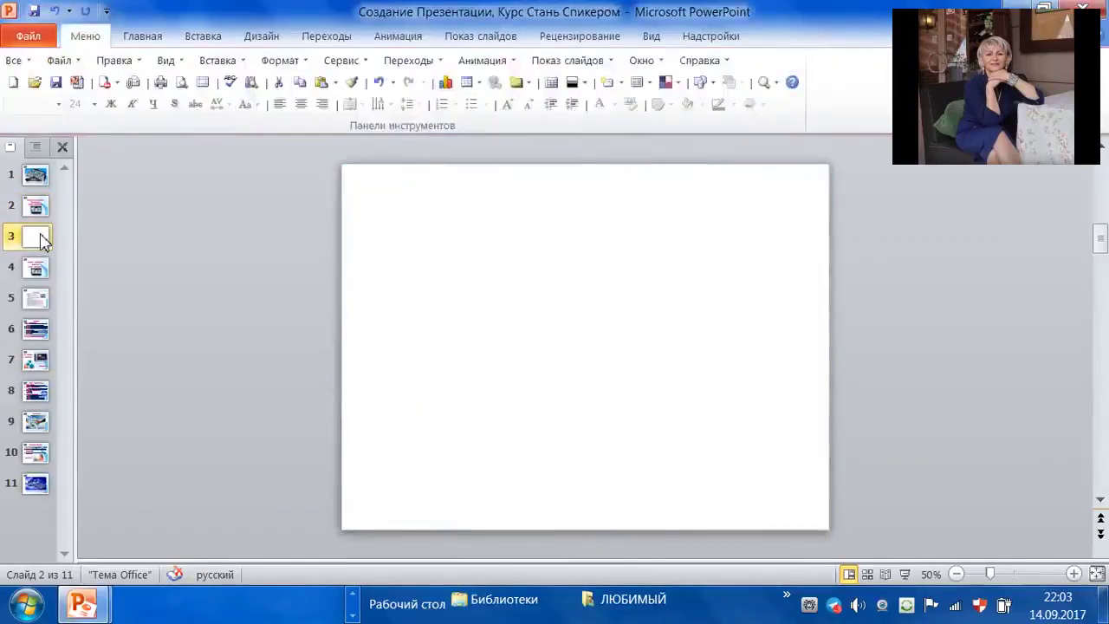
left_click(201, 36)
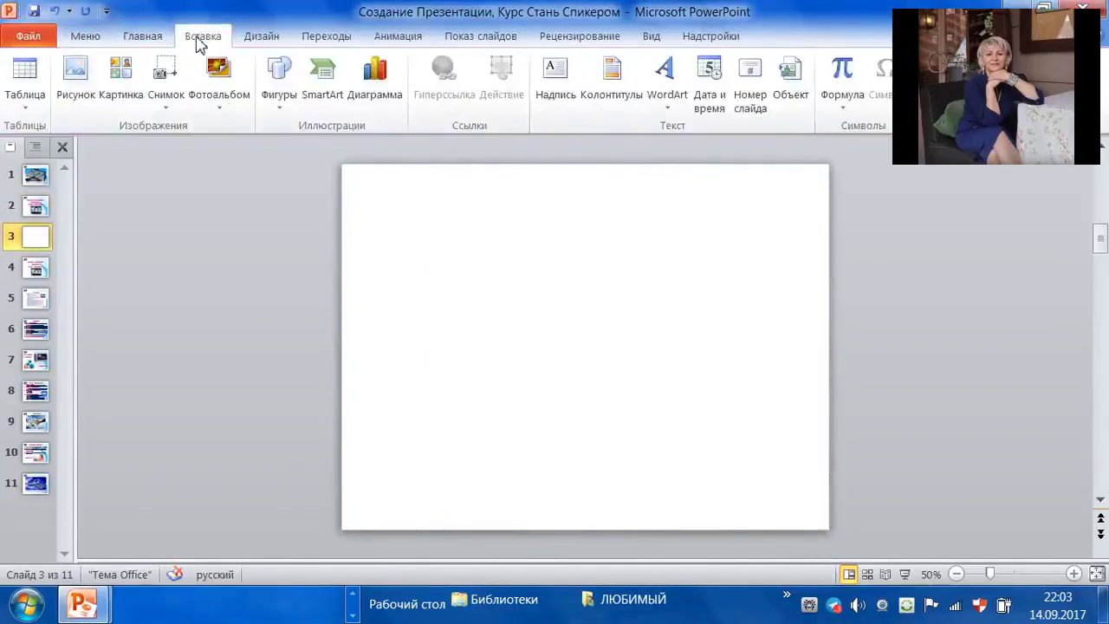